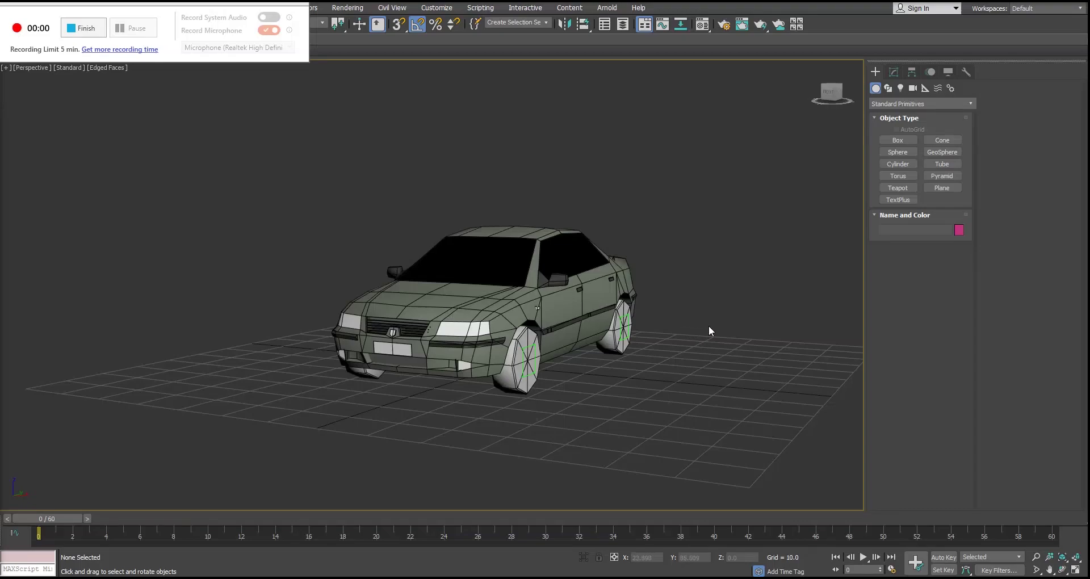
- Examine the car model, its body and the front-left tire control from the front
middle_drag(708, 330, 587, 358)
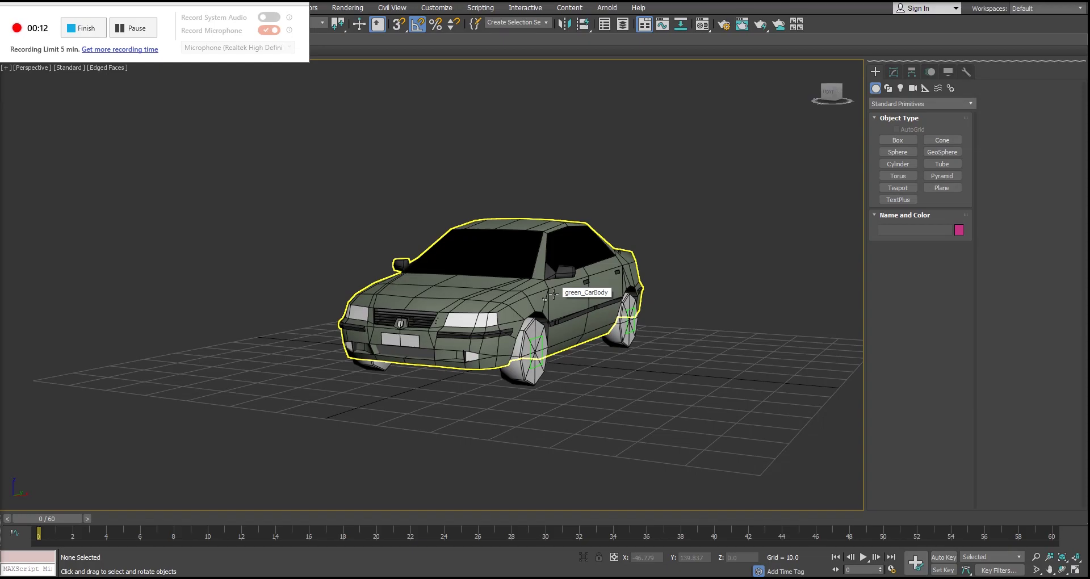
alt+middle_drag(553, 294, 540, 365)
click(585, 304)
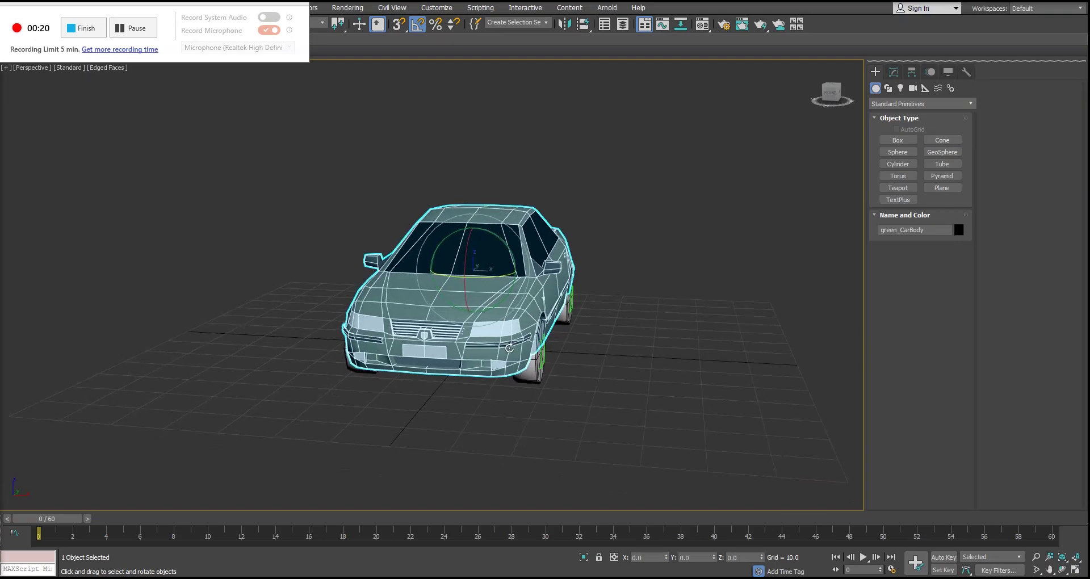
click(539, 365)
mouse_move(541, 364)
mouse_down()
mouse_move(531, 365)
mouse_move(542, 362)
mouse_up()
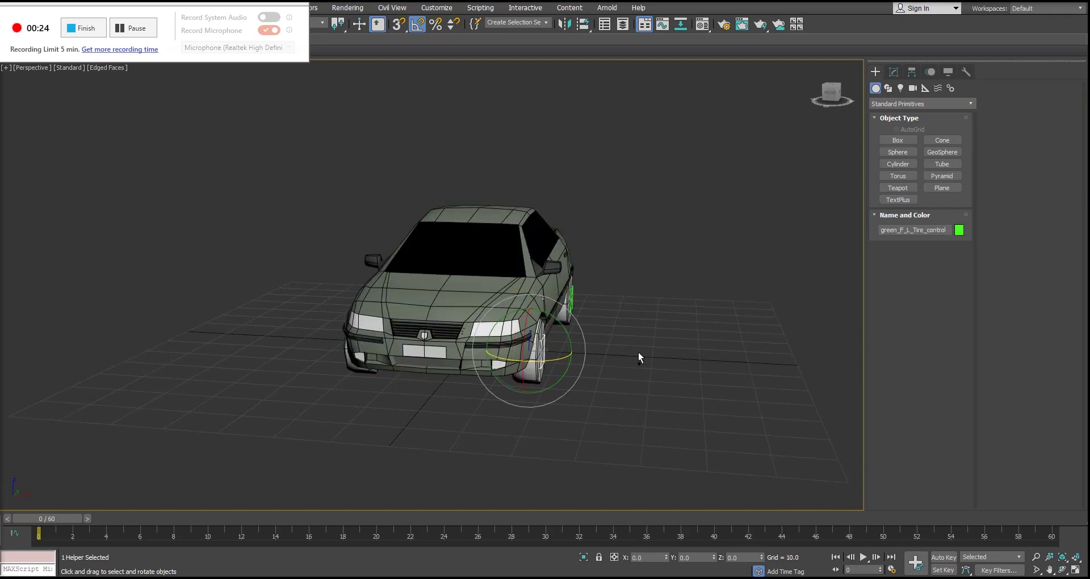
alt+middle_drag(638, 352, 717, 291)
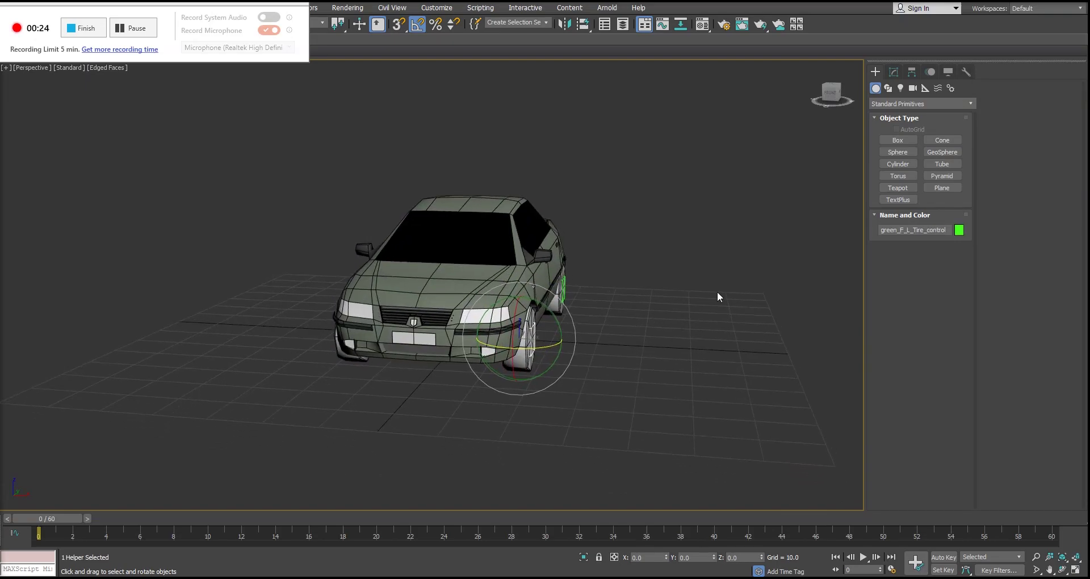
- Draw a rectangle spline about 17.1 wide and 3.8 long beside the car in the front view
click(889, 88)
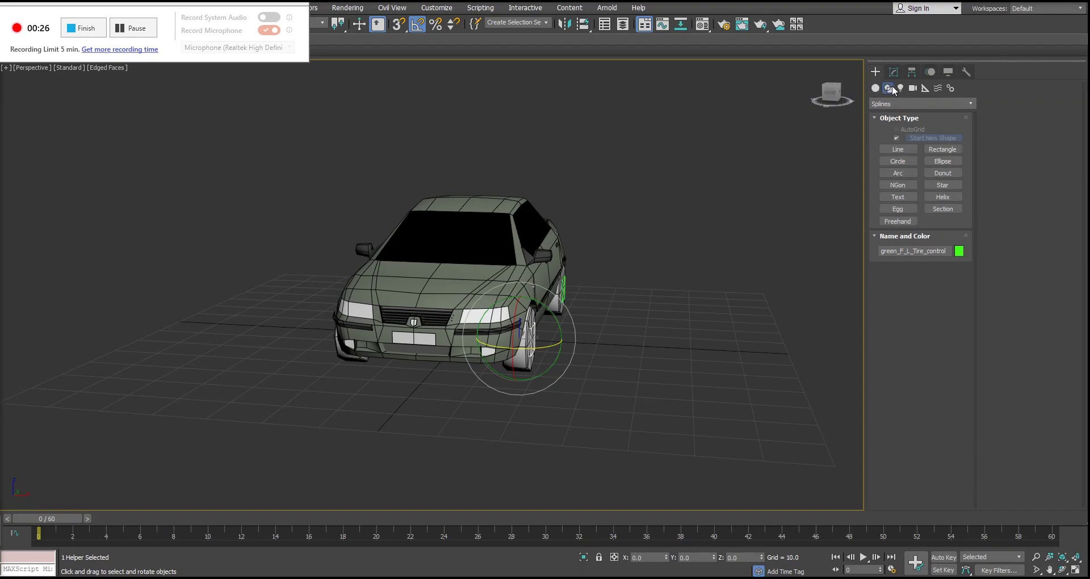
click(942, 149)
alt+middle_drag(622, 377, 638, 340)
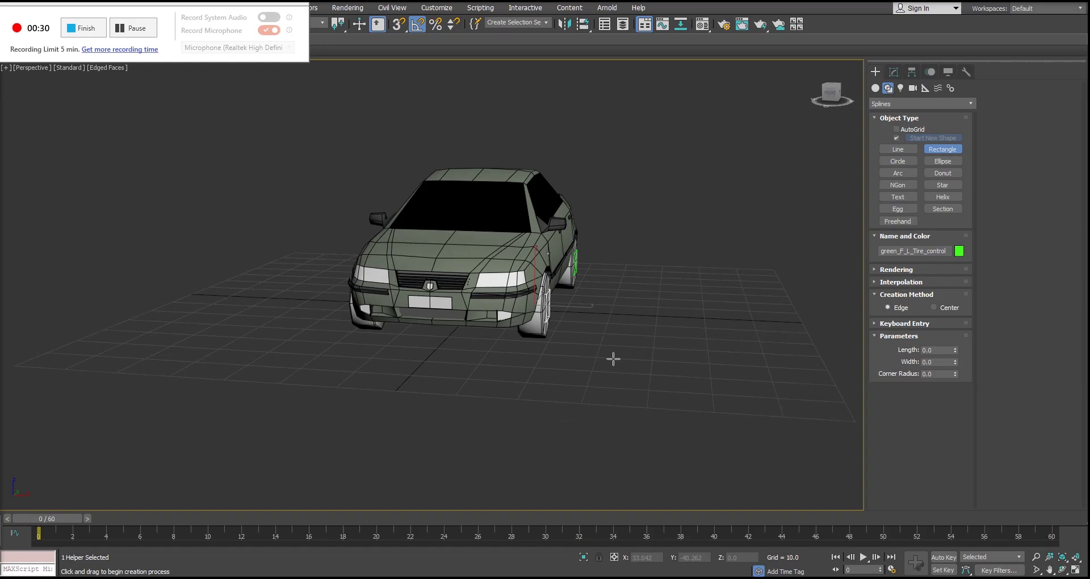
key(f)
scroll(454, 278, up, 4)
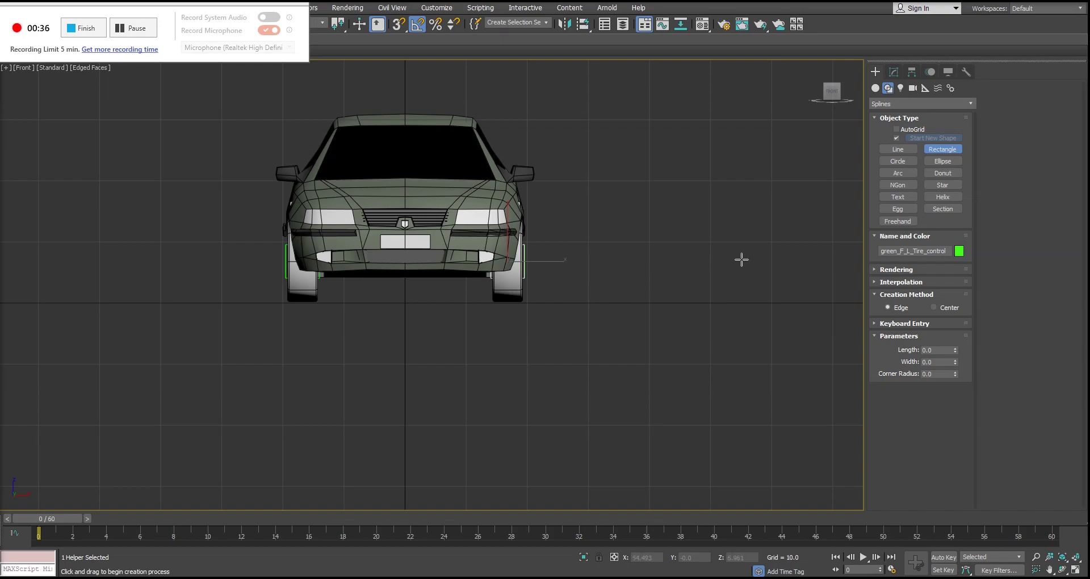
middle_drag(618, 232, 459, 263)
drag(501, 282, 605, 305)
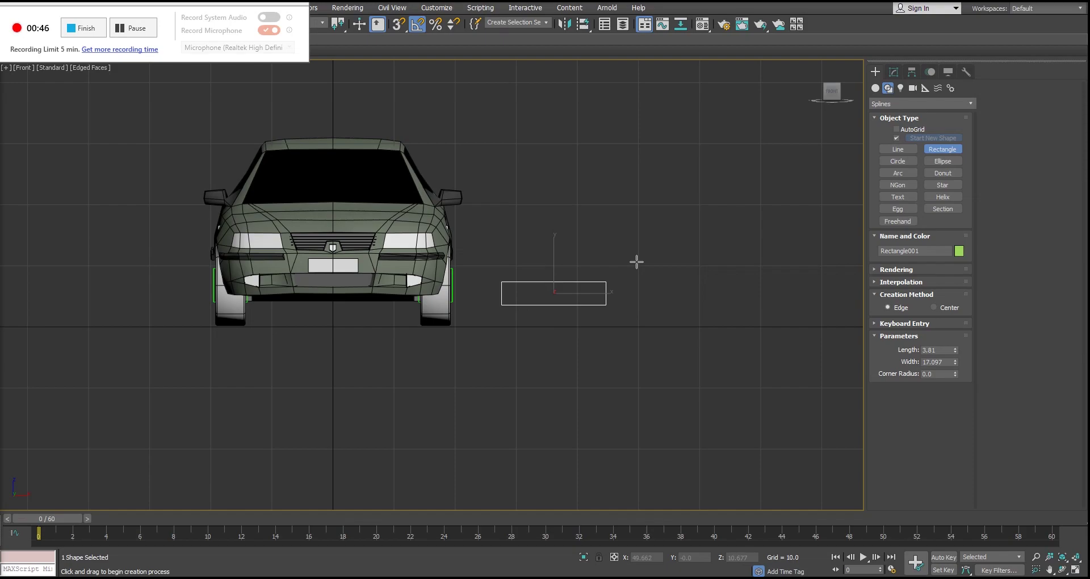
- Set the rectangle's width to 10 and its length to 2.5
double_click(936, 362)
text(10)
key(Return)
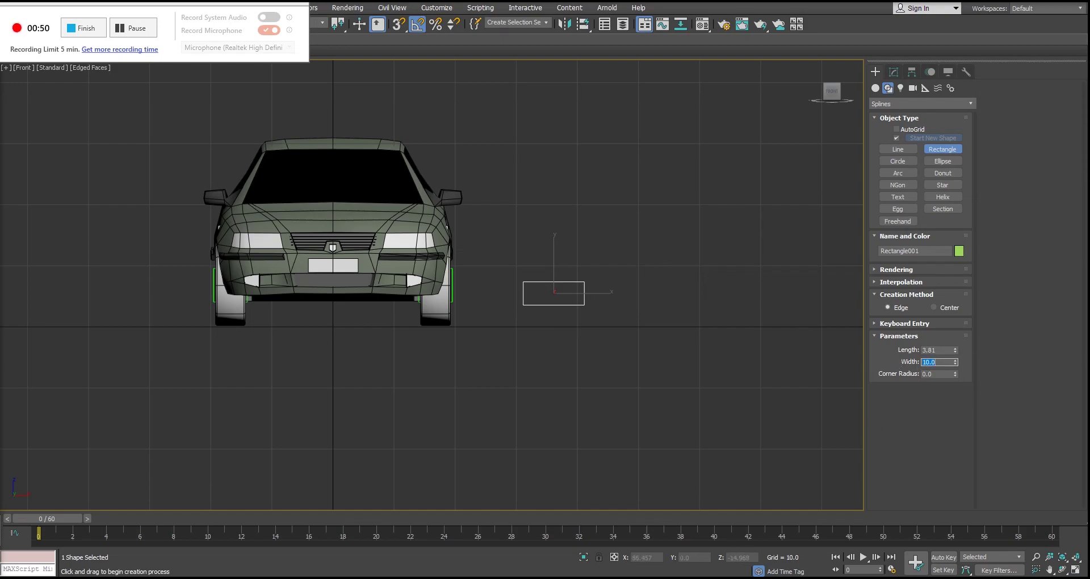
double_click(942, 350)
text(12)
key(BackSpace)
key(BackSpace)
text(2.5)
key(Return)
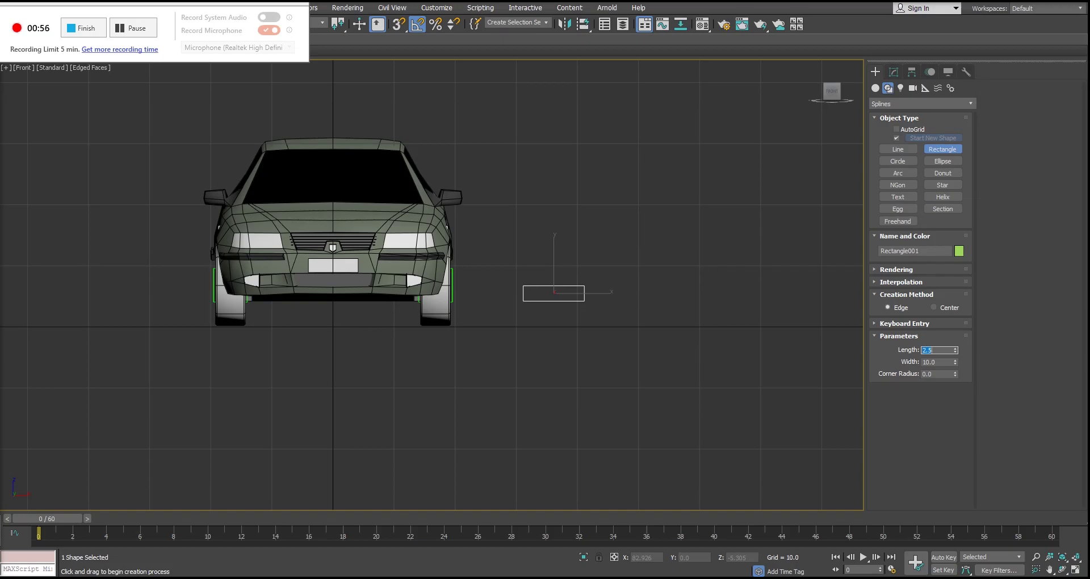
- Round the rectangle's ends fully with a corner radius of 1.25
scroll(568, 304, up, 5)
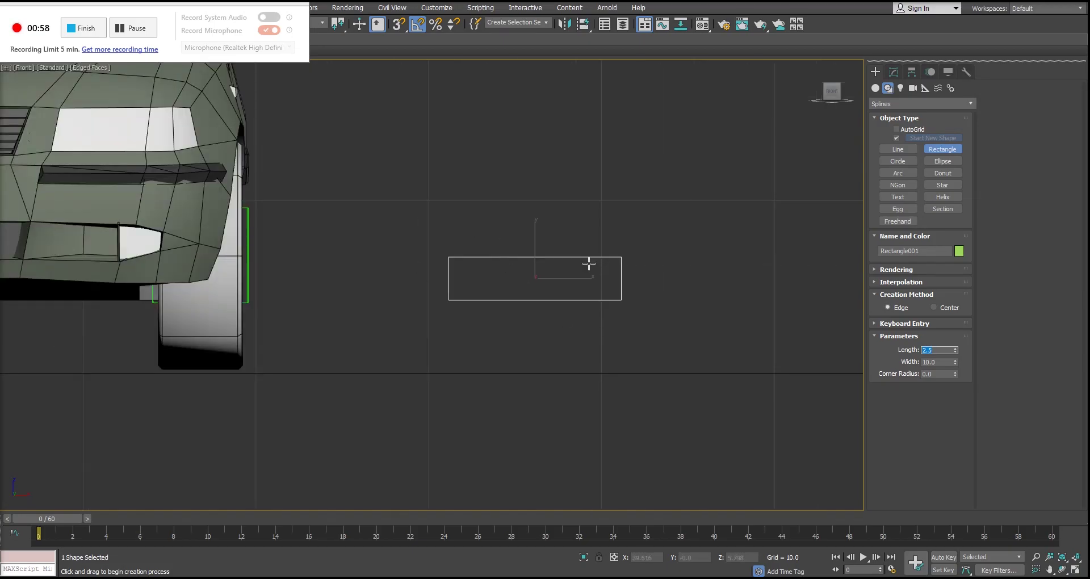
double_click(937, 350)
drag(955, 374, 955, 355)
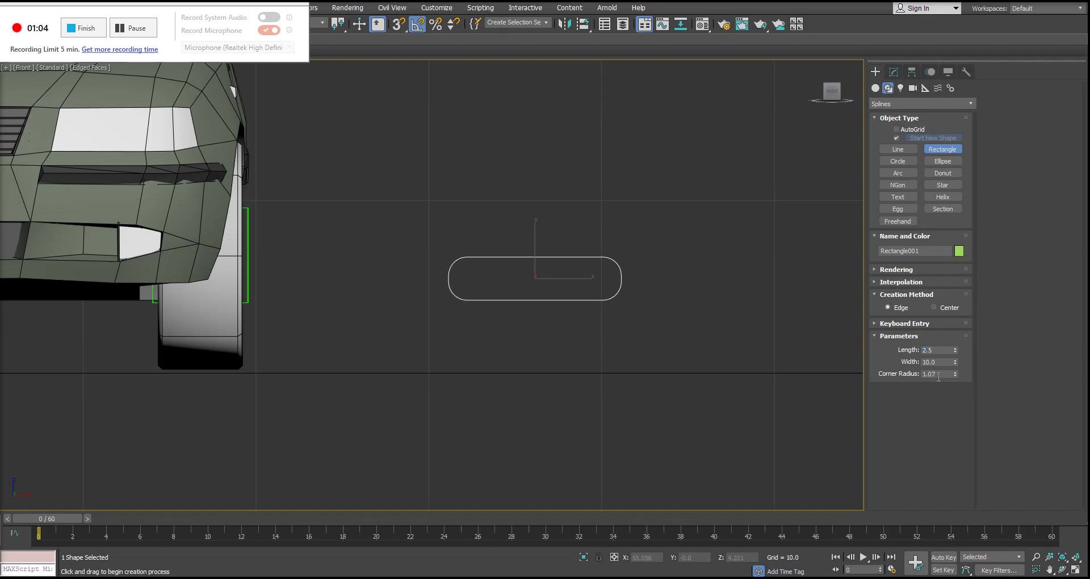
double_click(939, 374)
text(1.25)
key(Return)
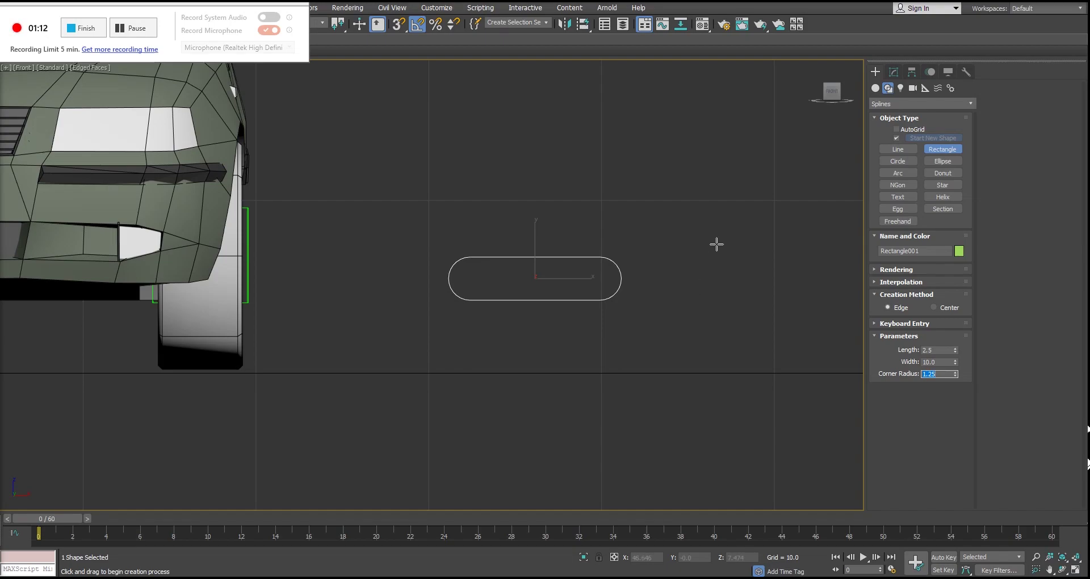
- Finish the rounded rectangle and centre it on the world origin by resetting its X and Z position to 0
middle_drag(559, 293, 620, 306)
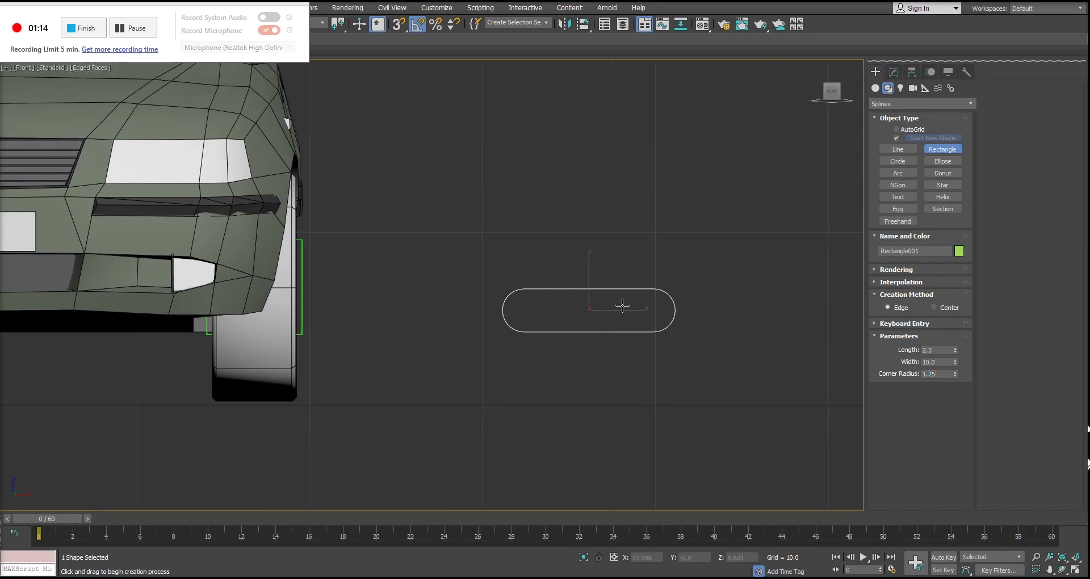
scroll(617, 303, up, 5)
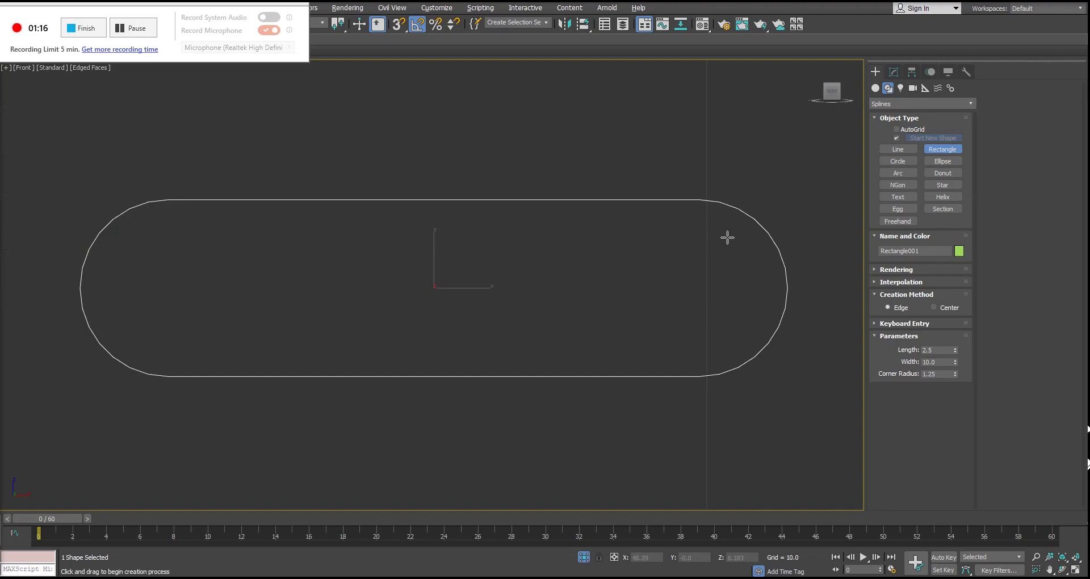
middle_drag(462, 348, 554, 352)
scroll(568, 333, down, 8)
scroll(567, 334, down, 2)
right_click(720, 338)
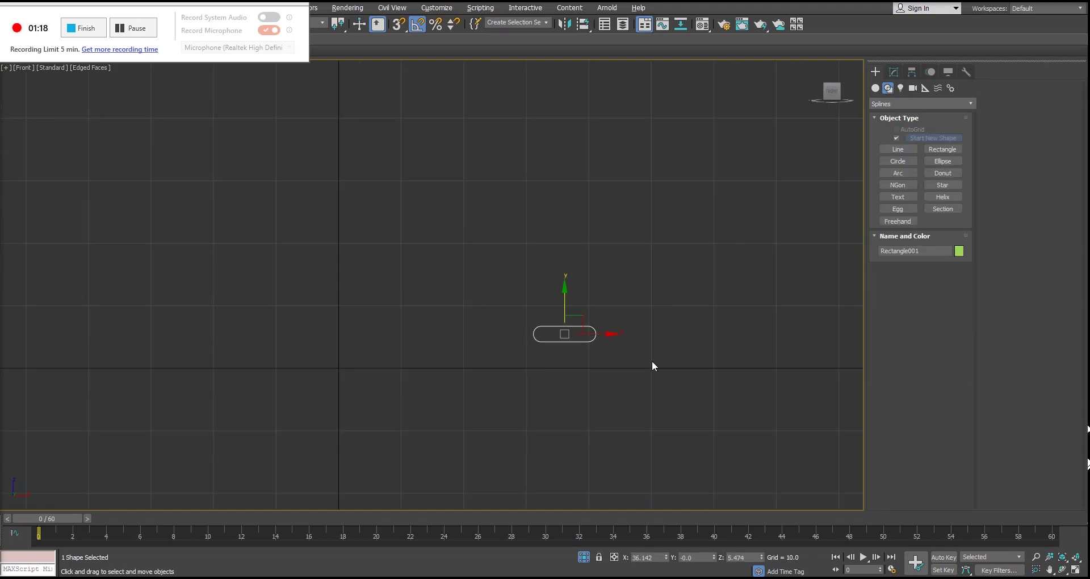
right_click(666, 558)
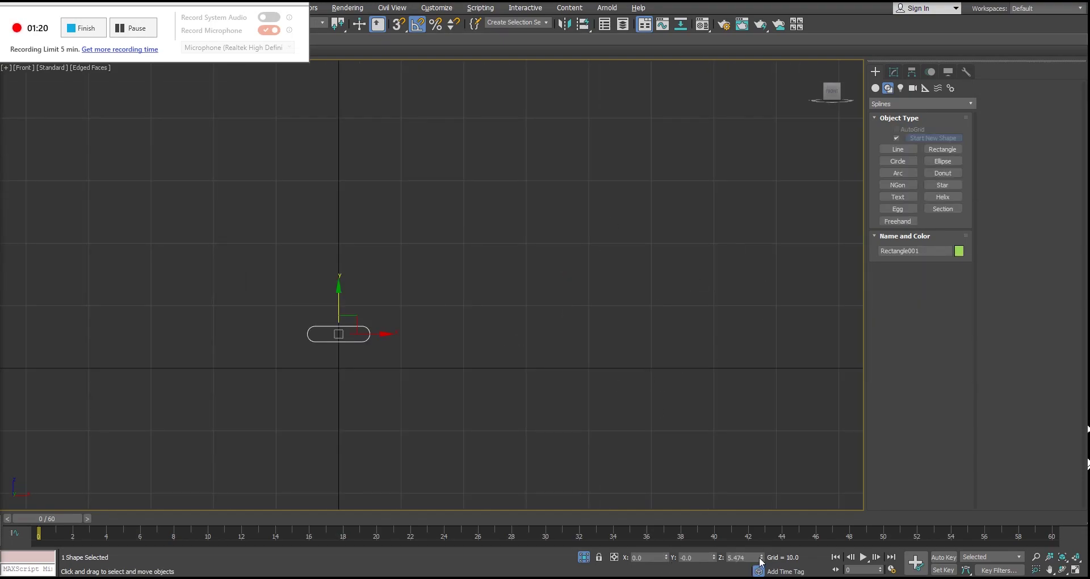
right_click(761, 558)
- Draw a circle spline at the centre of the rounded rectangle and set its radius to 1.25
middle_drag(295, 358, 449, 353)
scroll(477, 363, up, 6)
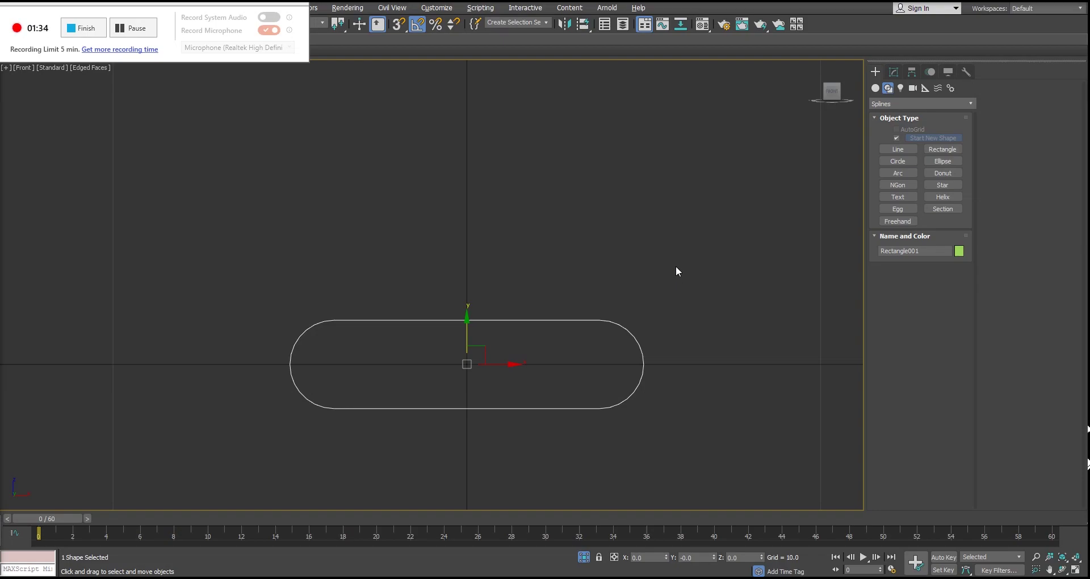
click(890, 161)
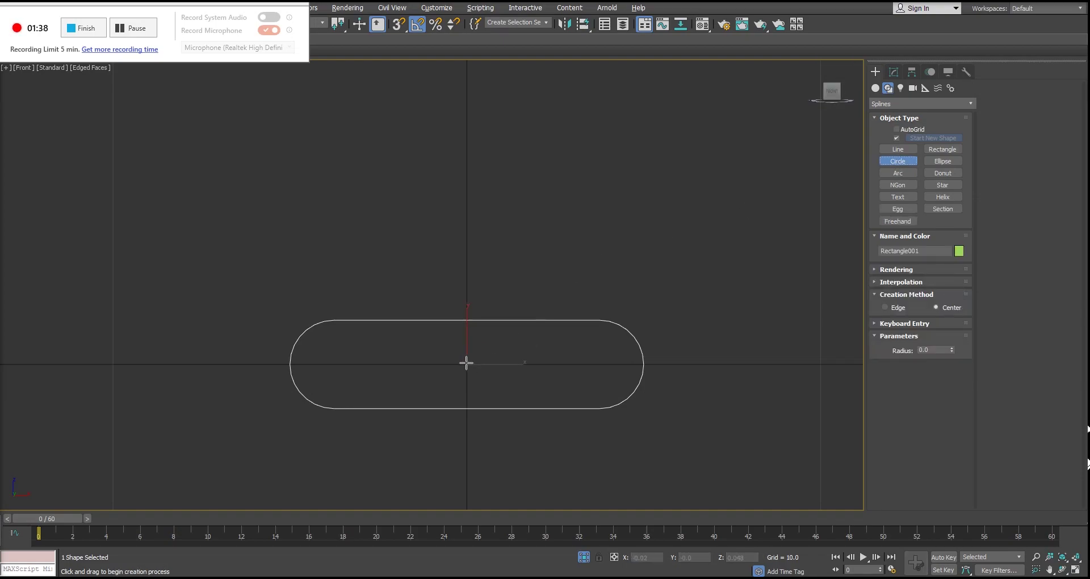
drag(466, 364, 462, 322)
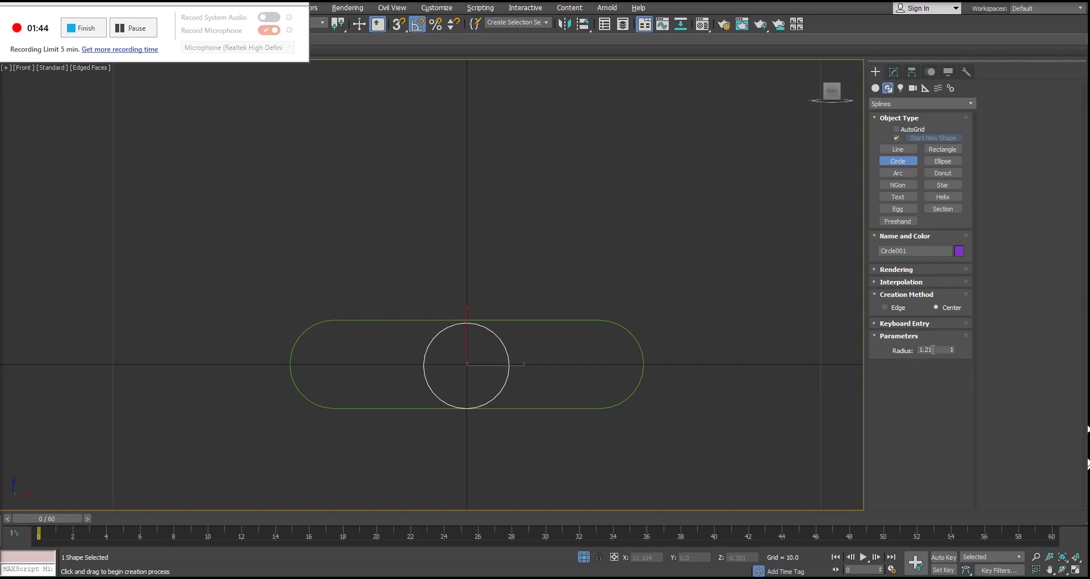
drag(933, 350, 882, 354)
text(1.)
key(Return)
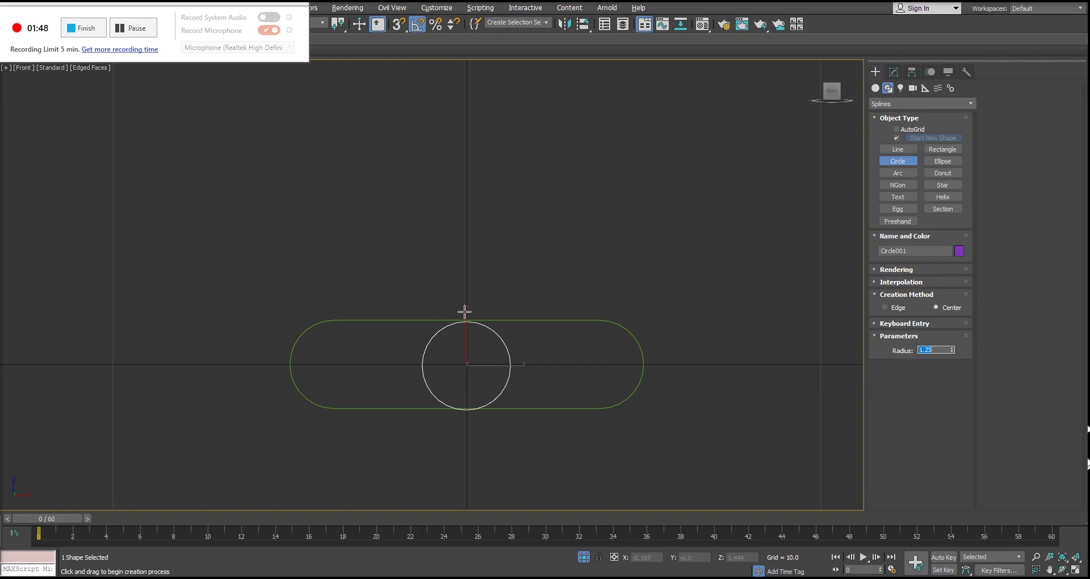
middle_drag(465, 311, 450, 313)
right_click(512, 298)
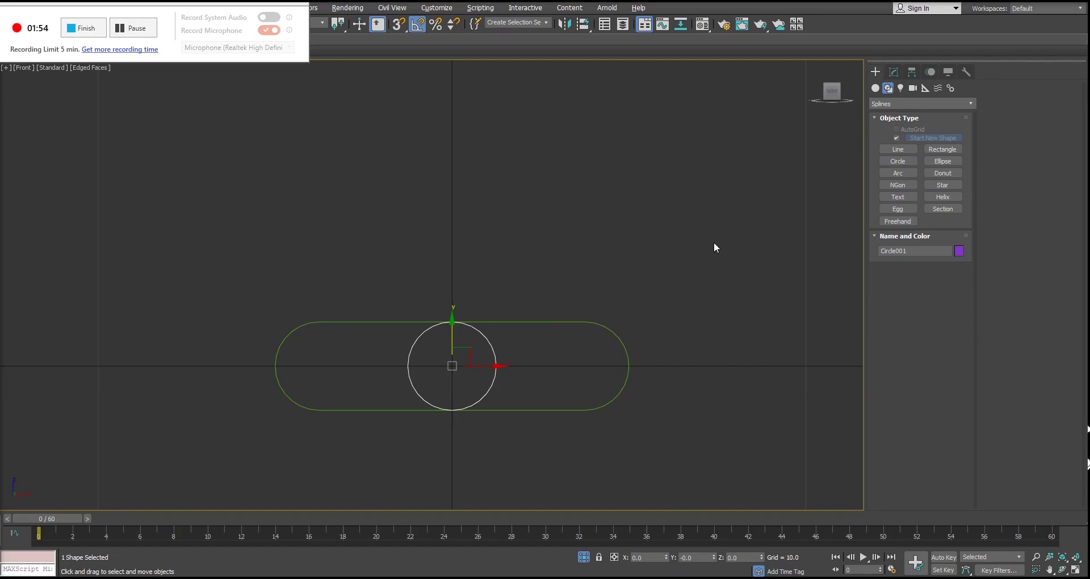
- Change the rounded rectangle's object color to pink
click(603, 325)
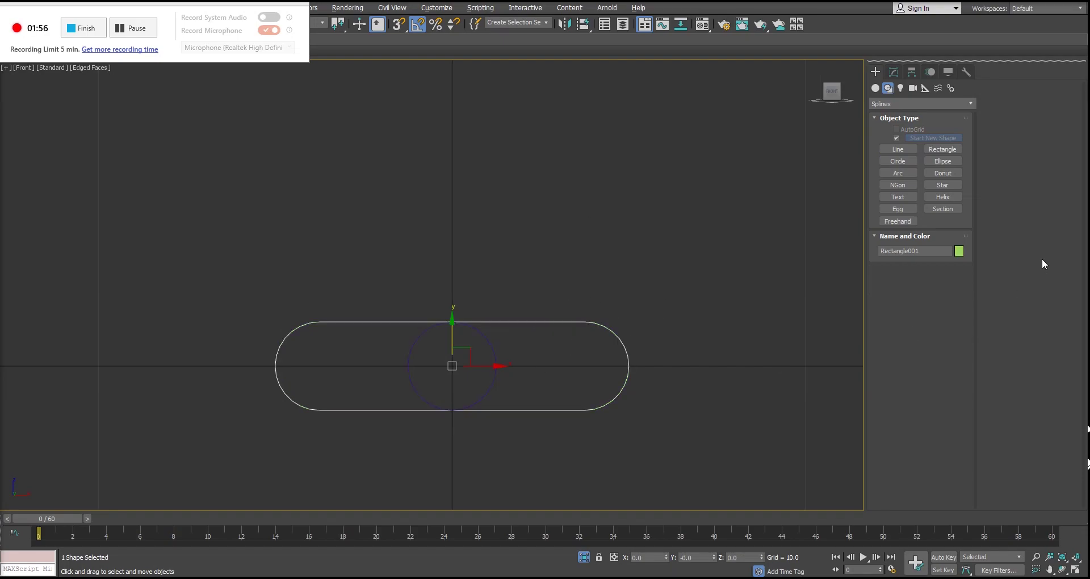
click(959, 251)
click(631, 255)
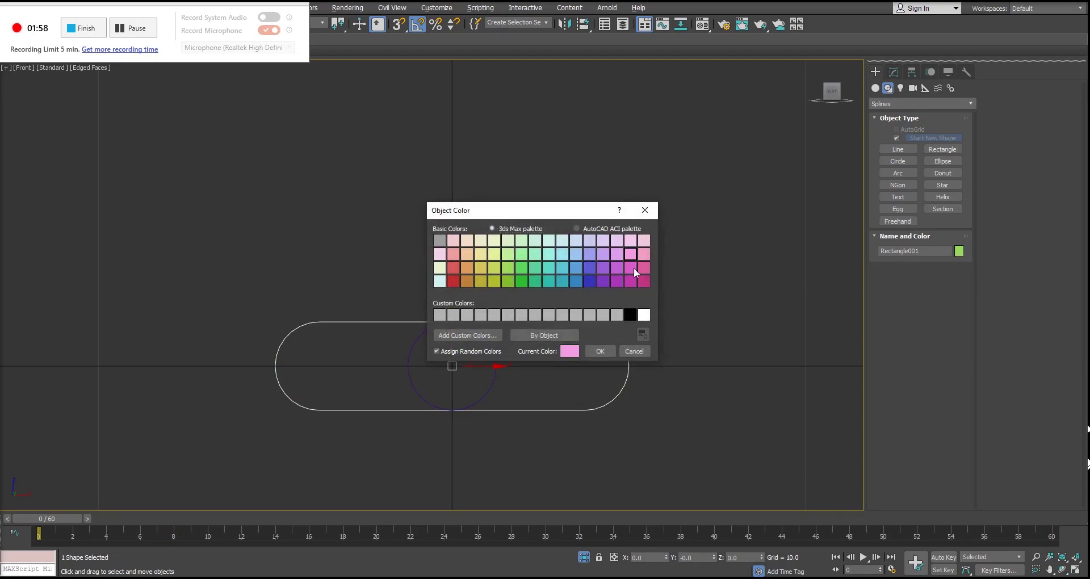
click(601, 350)
- Change the circle's object color to pale lilac and deselect it
click(496, 375)
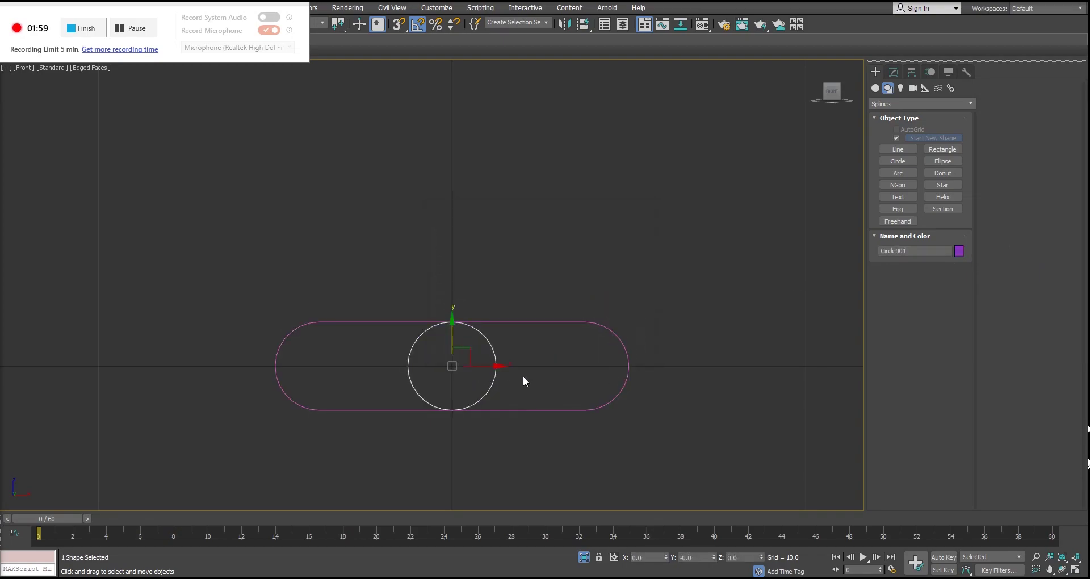
click(958, 250)
click(620, 244)
click(598, 349)
click(681, 297)
middle_drag(670, 287, 688, 270)
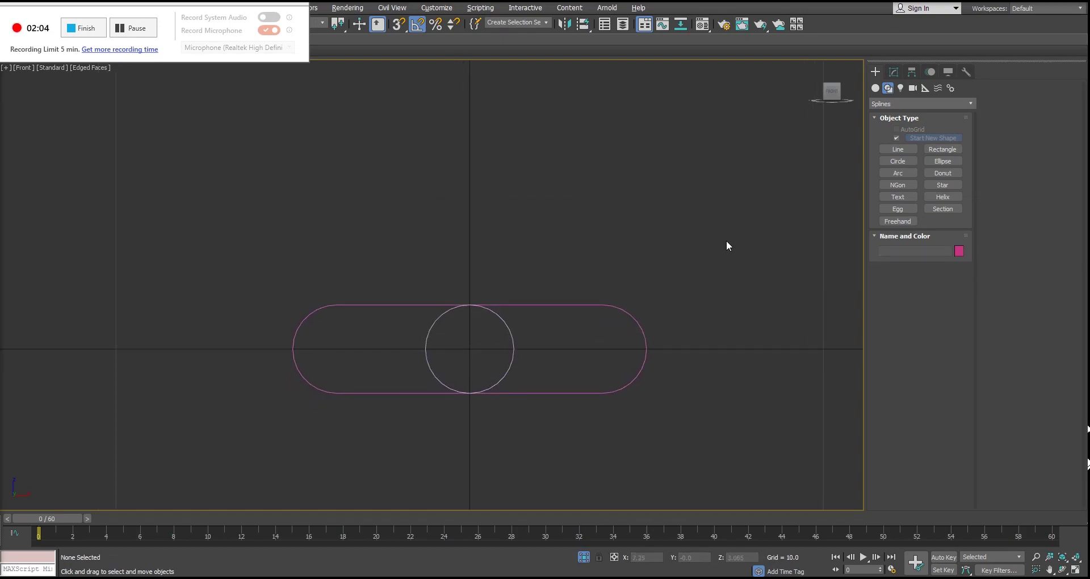
- Link the circle to the rounded rectangle as its parent and return to the Move tool
click(513, 351)
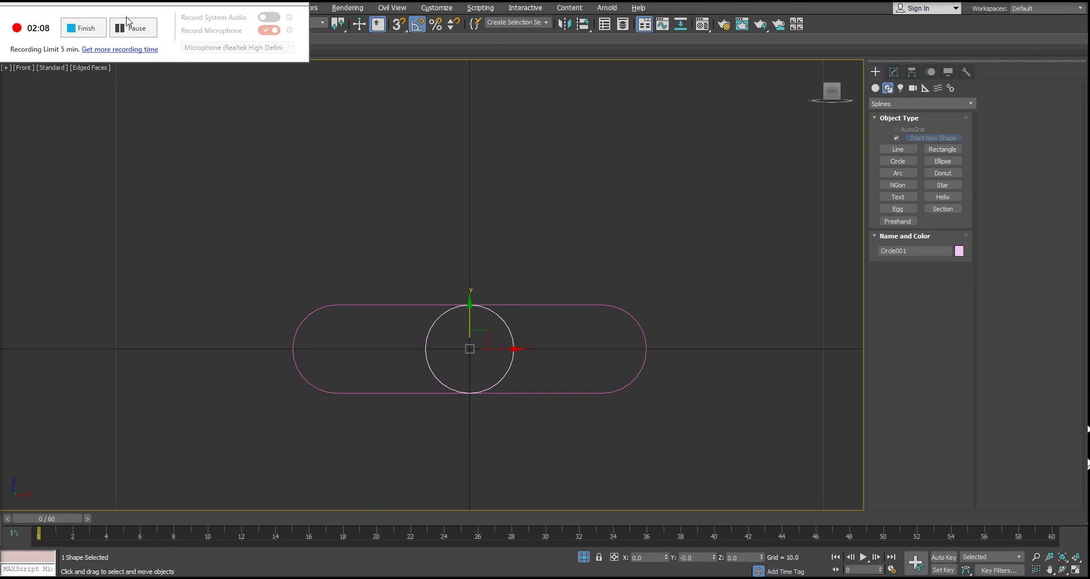
drag(131, 10, 144, 551)
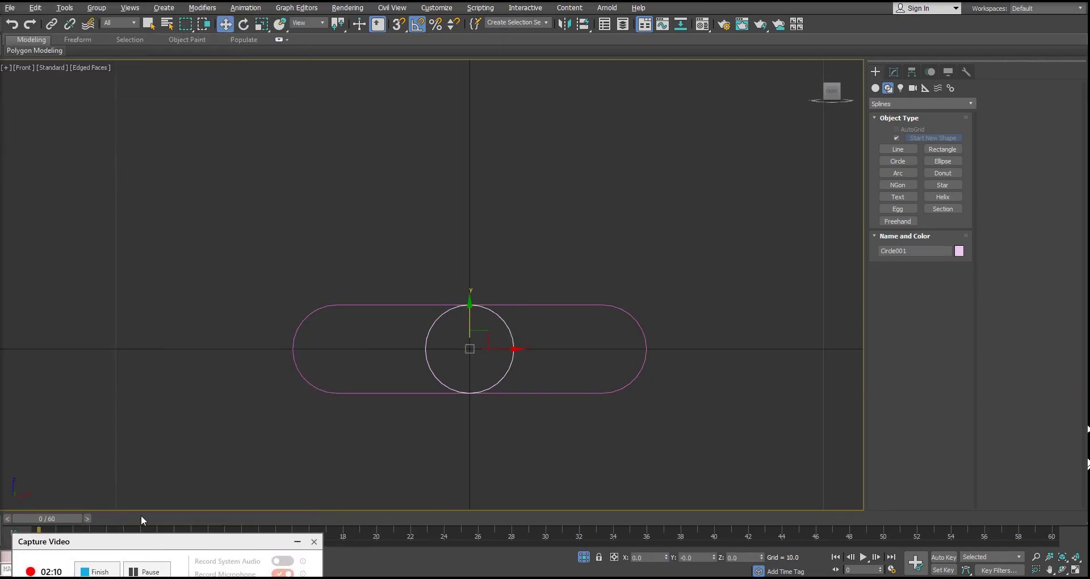
click(52, 24)
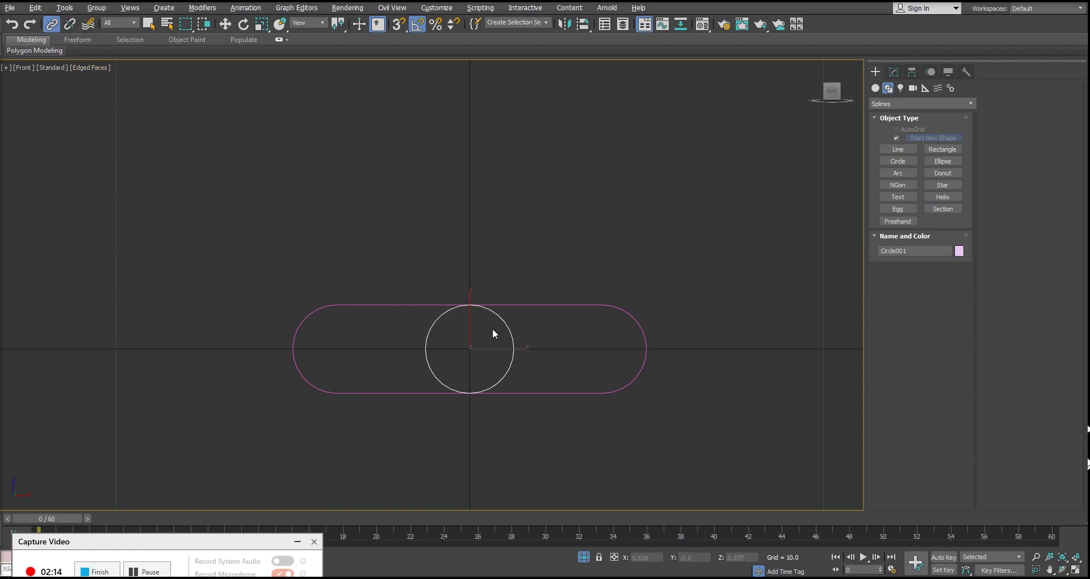
drag(522, 340, 635, 314)
click(628, 315)
key(w)
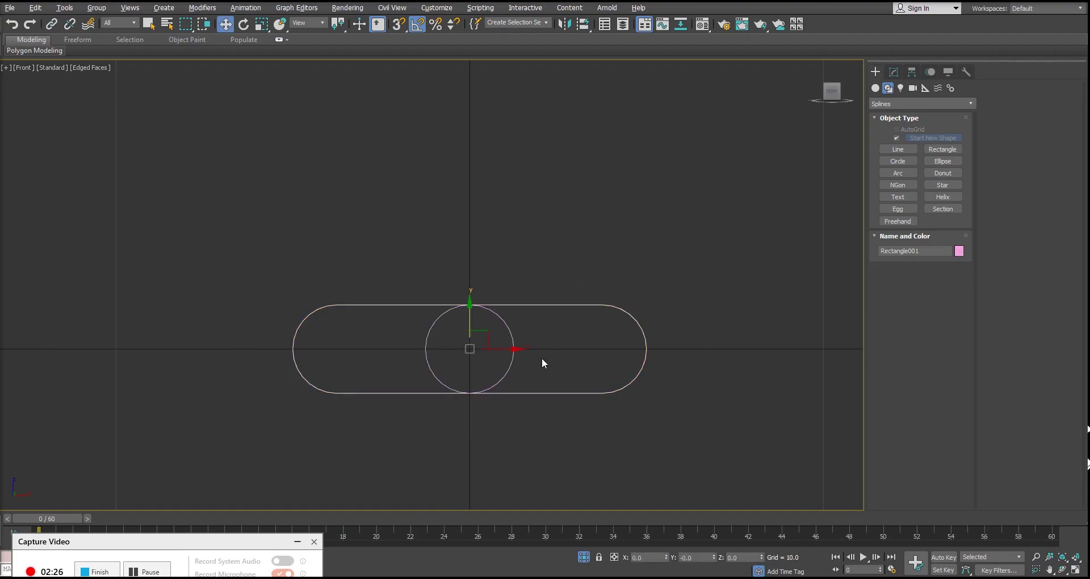
- Try sliding the circle about 2.4 units along X inside the rounded rectangle and undo the move
mouse_move(492, 335)
mouse_down()
mouse_move(504, 268)
mouse_move(527, 372)
mouse_move(530, 263)
mouse_move(565, 299)
mouse_move(506, 351)
mouse_move(493, 332)
mouse_up()
click(511, 361)
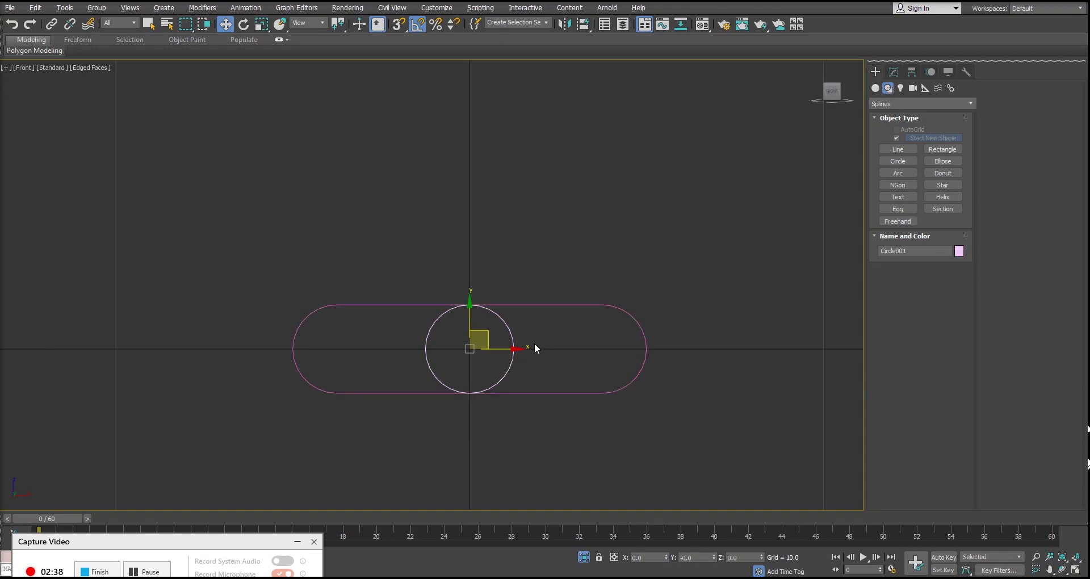
drag(514, 348, 593, 319)
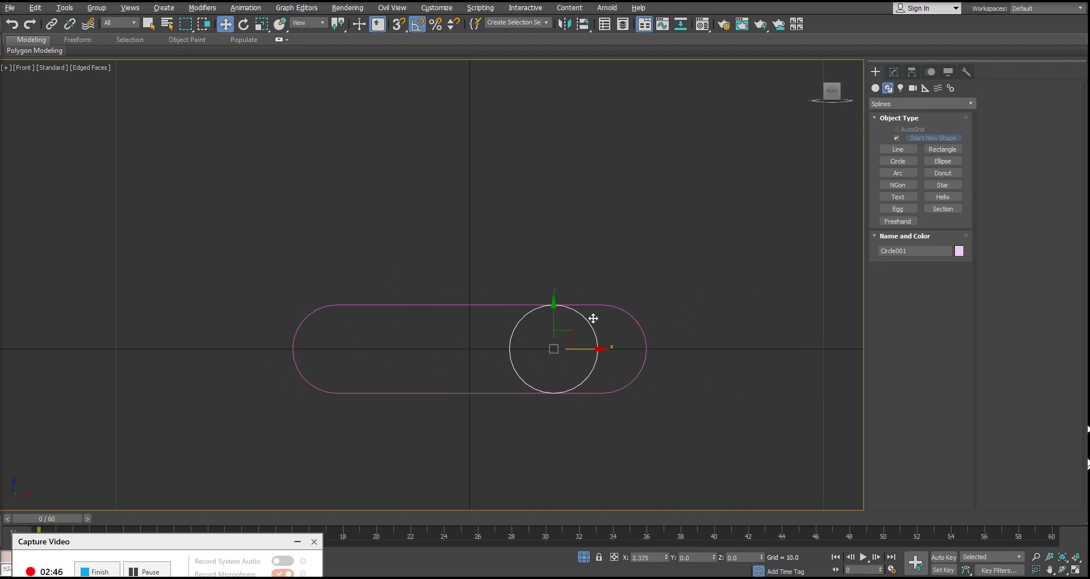
key(ctrl+z)
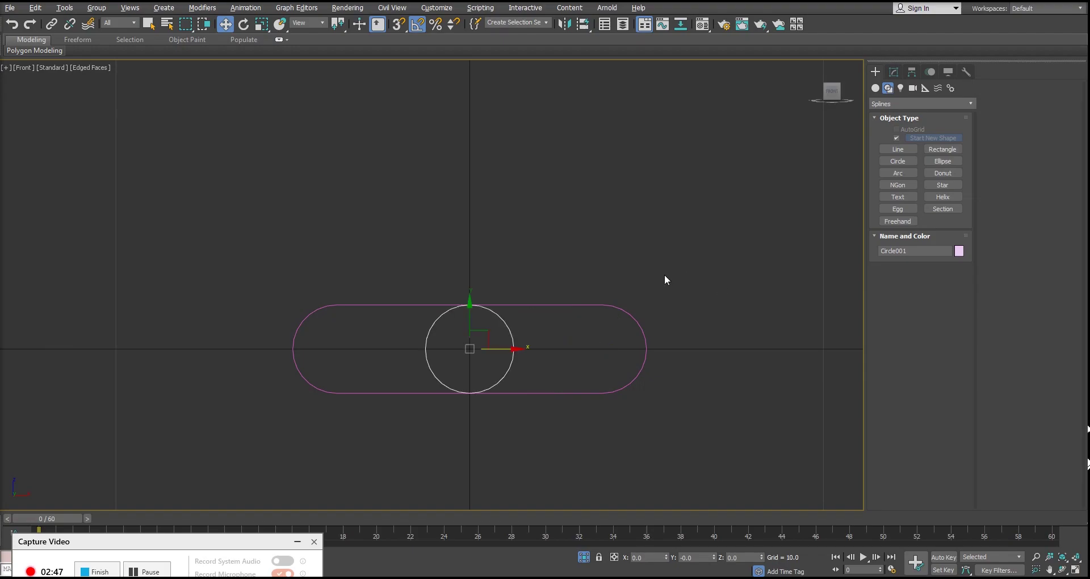
- Open the circle's motion controllers, expand Position XYZ and select the X Position track
click(930, 73)
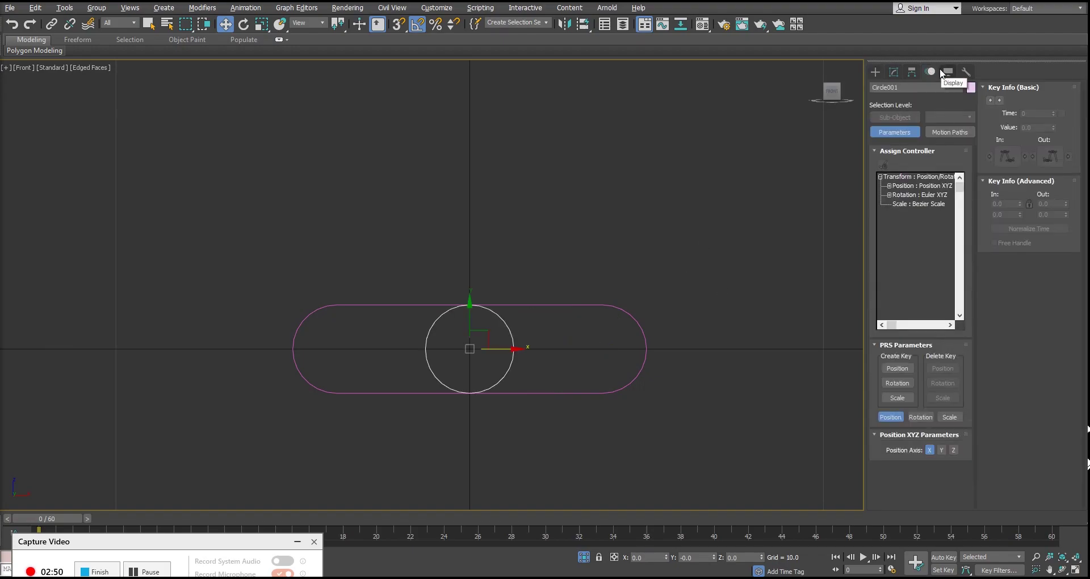
click(904, 151)
click(888, 151)
click(904, 150)
click(885, 150)
click(925, 186)
click(889, 187)
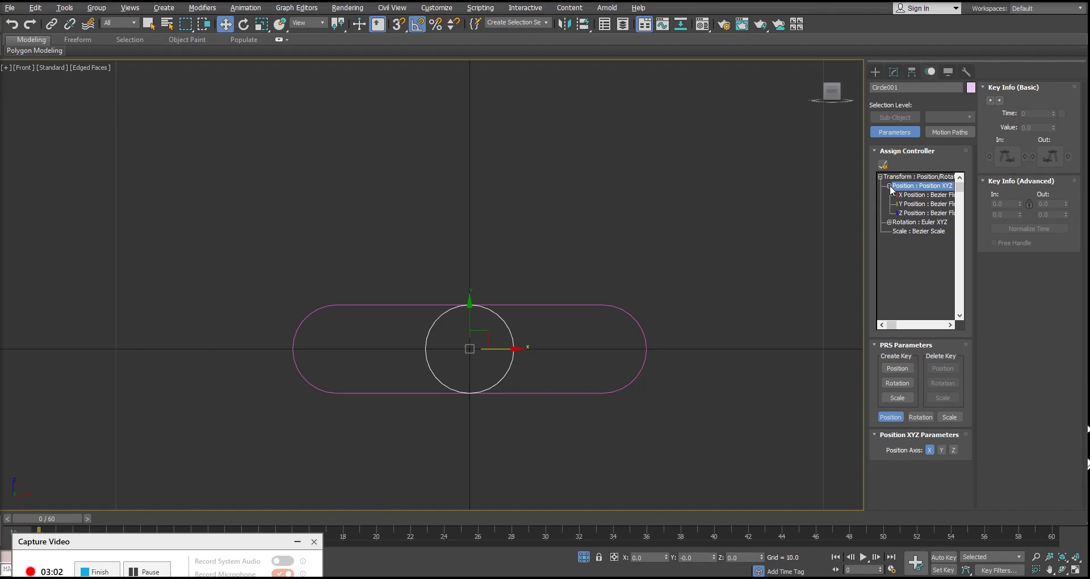
click(942, 195)
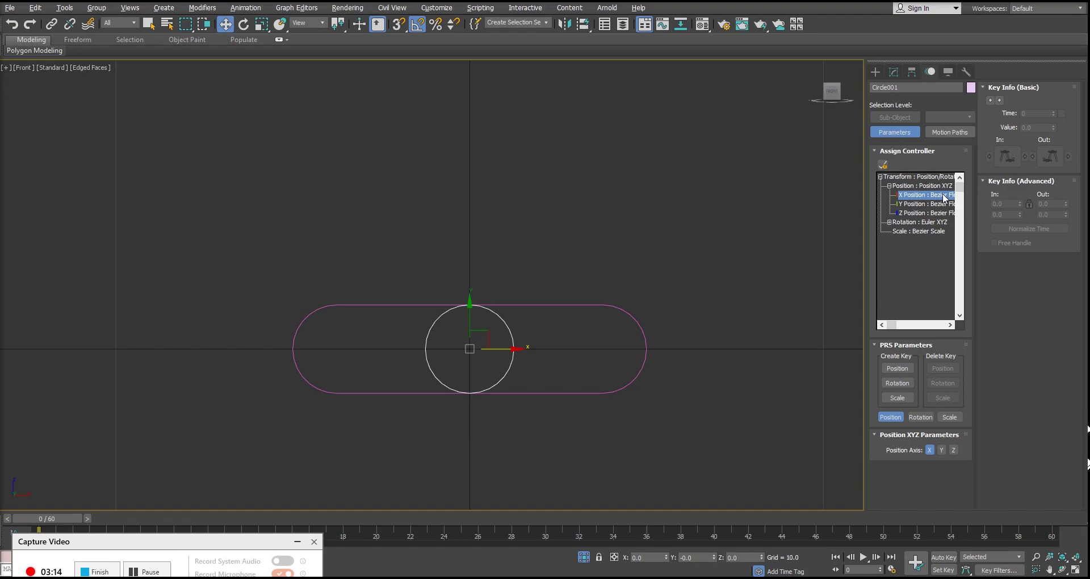
- Assign a Float Limit controller to the circle's X Position and place its settings dialog clear of the shapes
drag(499, 356, 637, 373)
drag(637, 372, 543, 376)
click(883, 165)
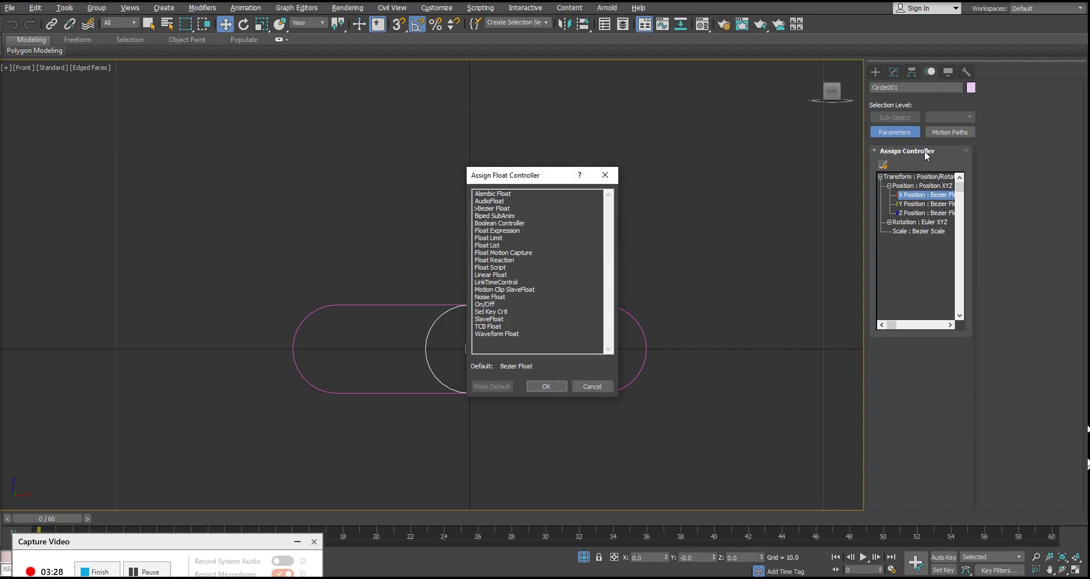
click(491, 238)
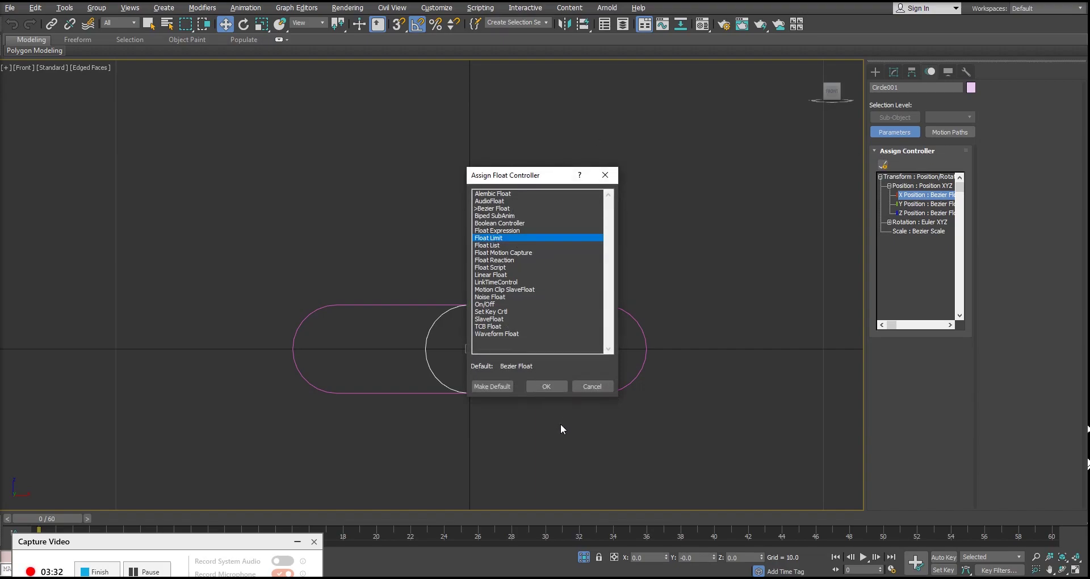
click(547, 387)
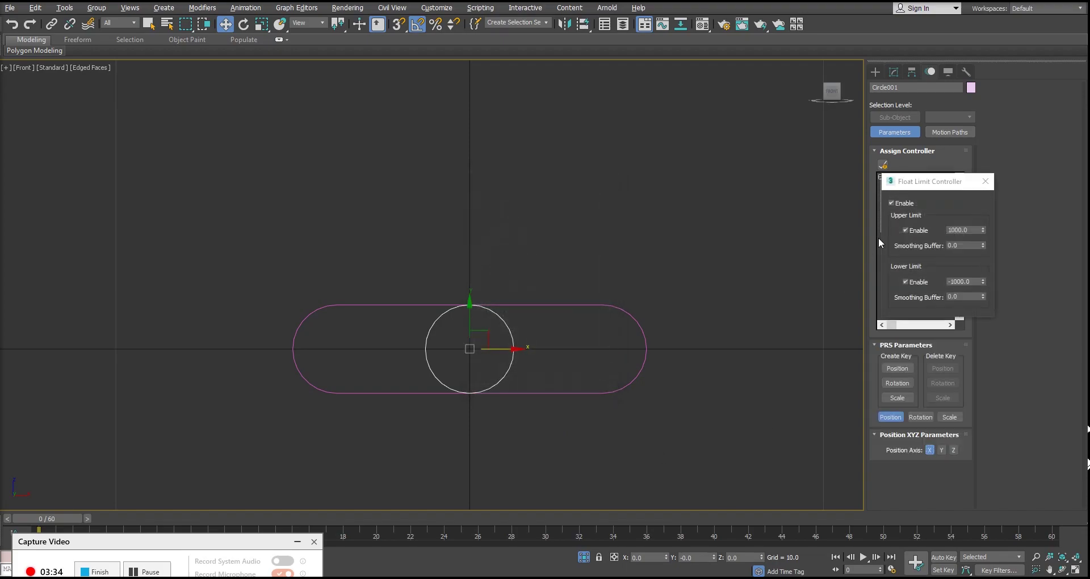
drag(906, 187, 670, 124)
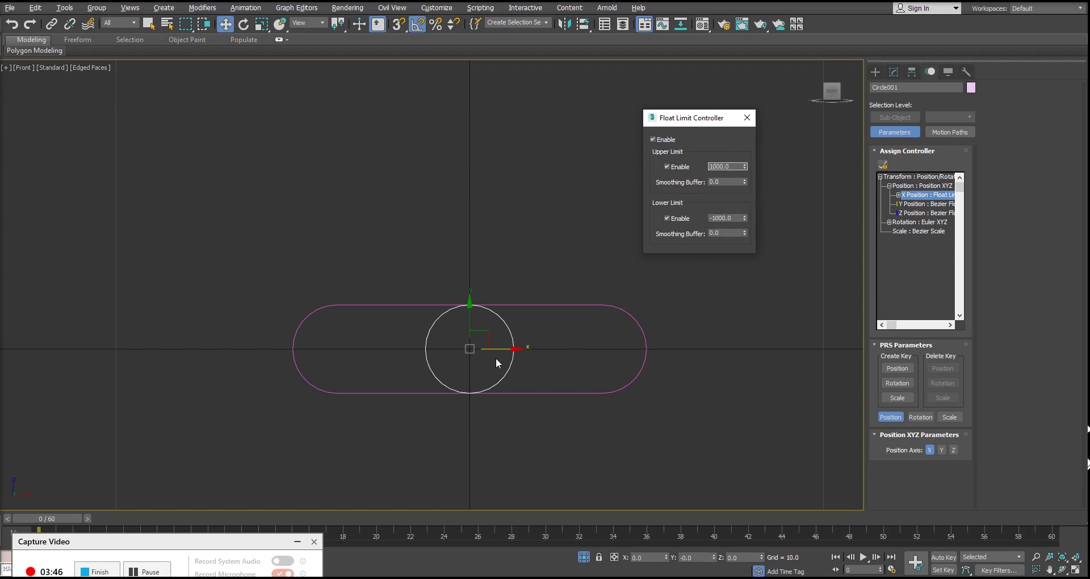
- Slide the circle along X to measure its travel to the rounded rectangle's positive end, cancelling the moves
drag(502, 352, 773, 349)
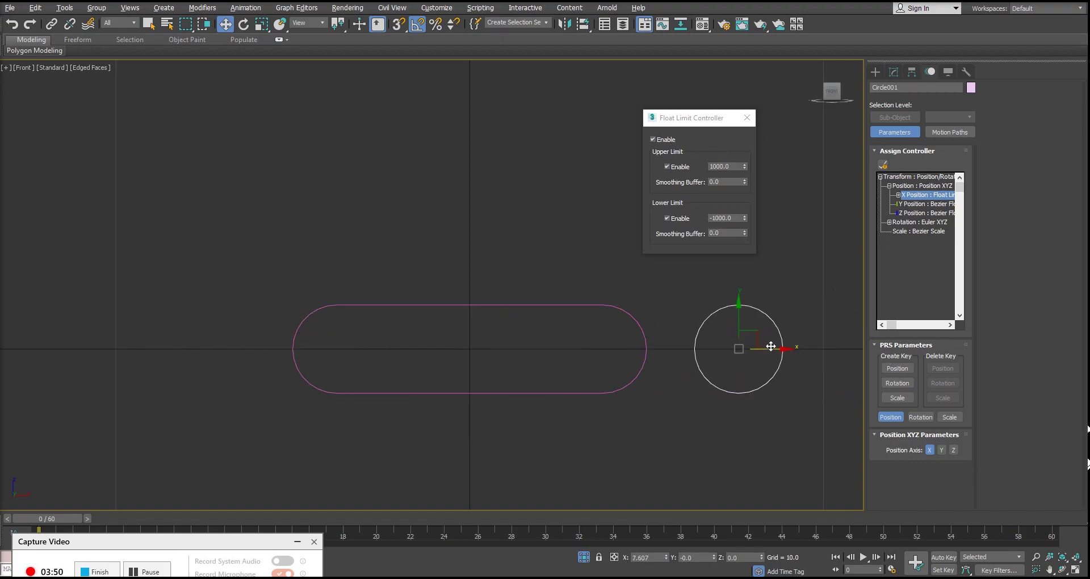
right_click(747, 334)
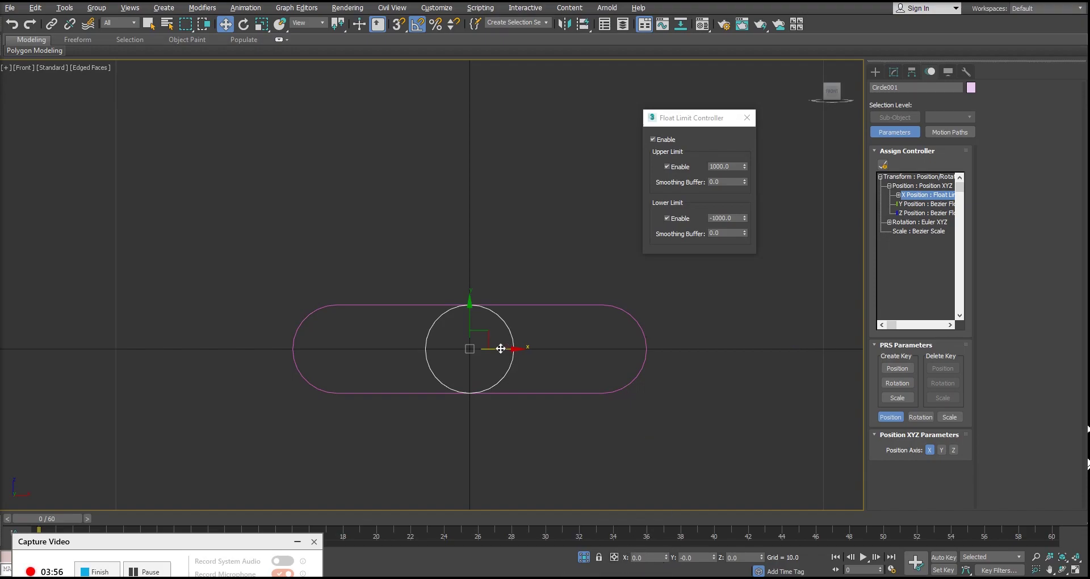
drag(498, 347, 632, 353)
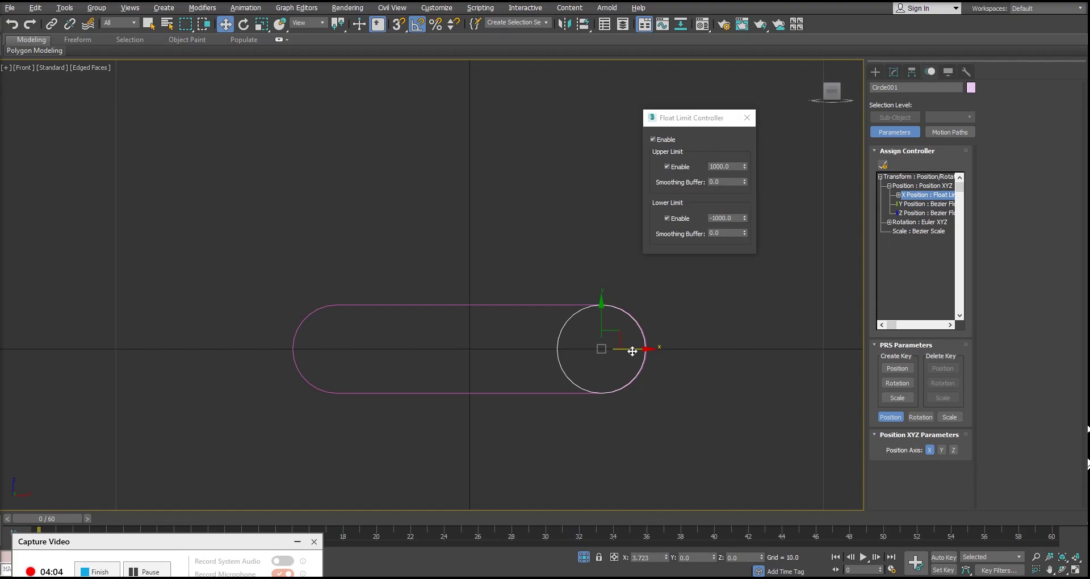
right_click(604, 351)
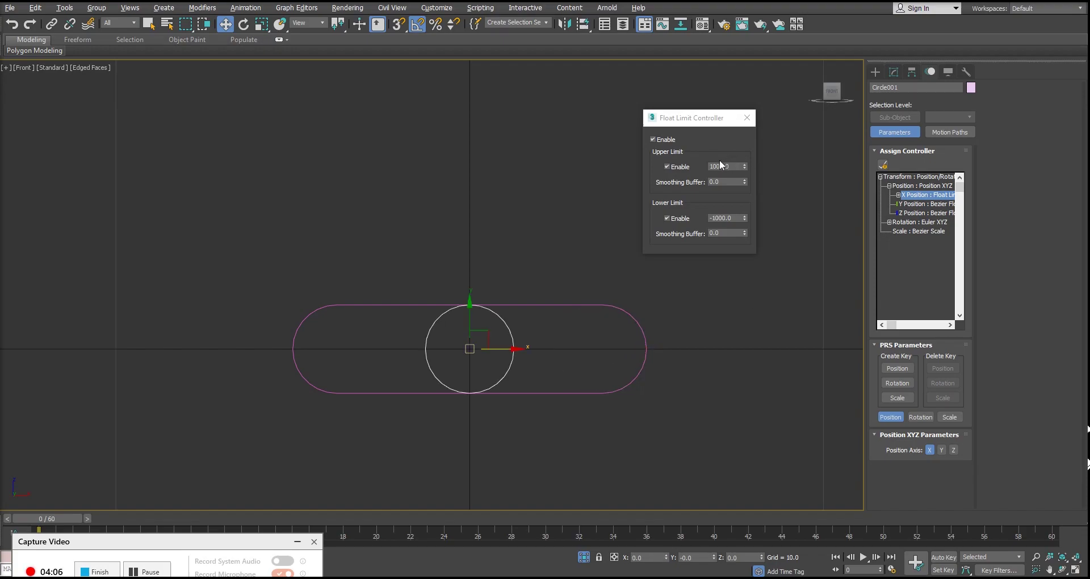
- Set the X Position upper limit to 3.725 and test it by sliding the circle both ways, undoing the moves
drag(738, 166, 704, 164)
text(3.725)
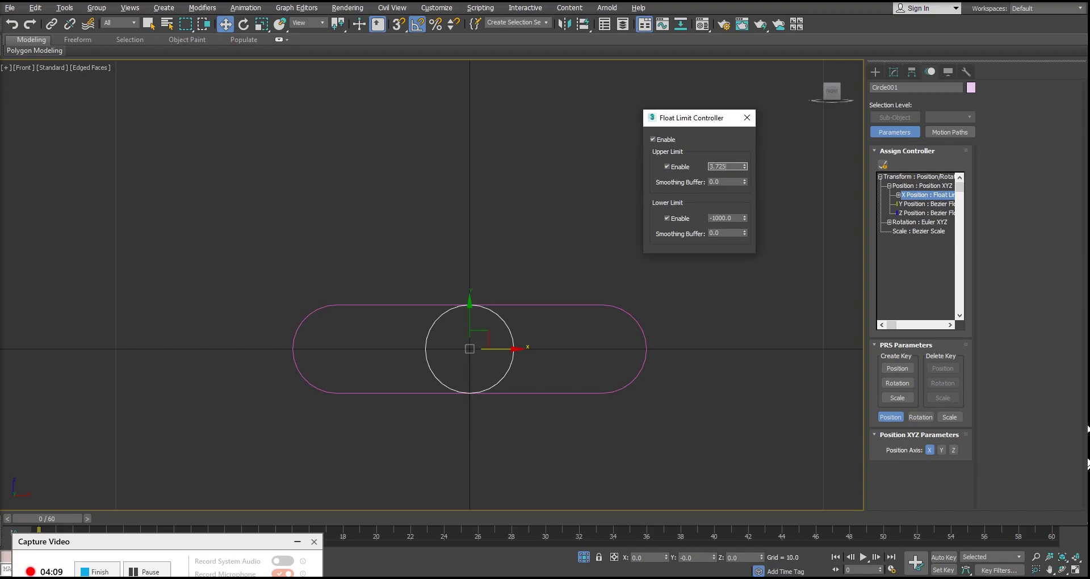
key(Return)
drag(505, 348, 652, 349)
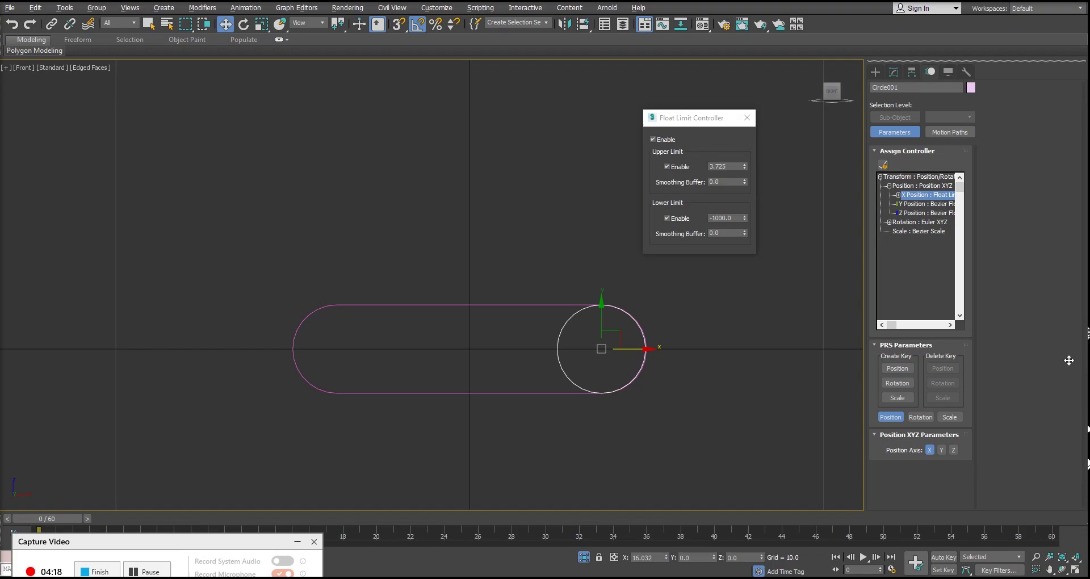
key(ctrl+z)
drag(509, 348, 373, 350)
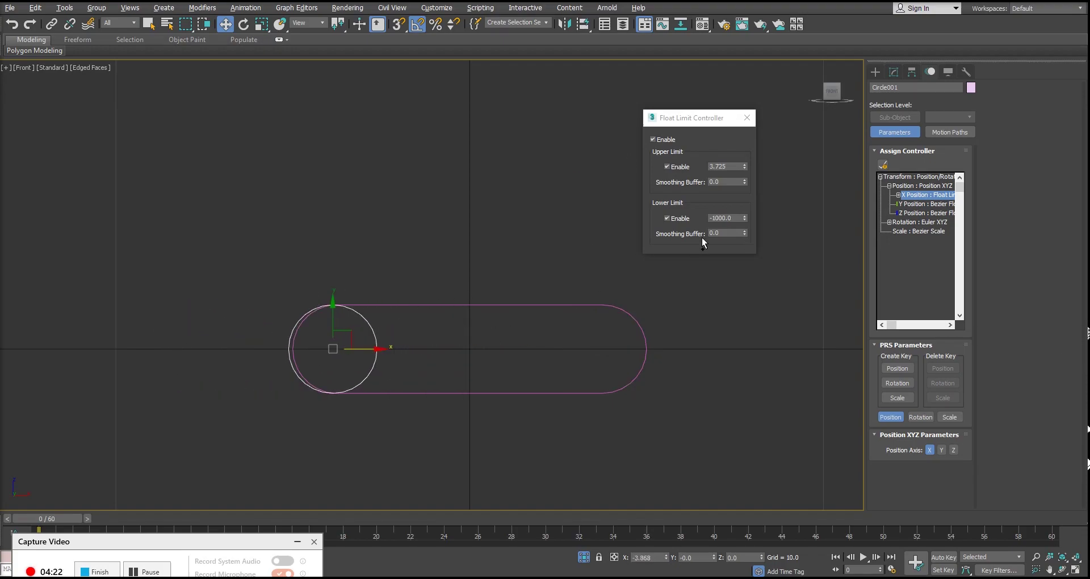
key(ctrl+z)
- Try a lower limit of -3.275 for X Position, sliding the circle toward negative X and reverting the move
double_click(729, 166)
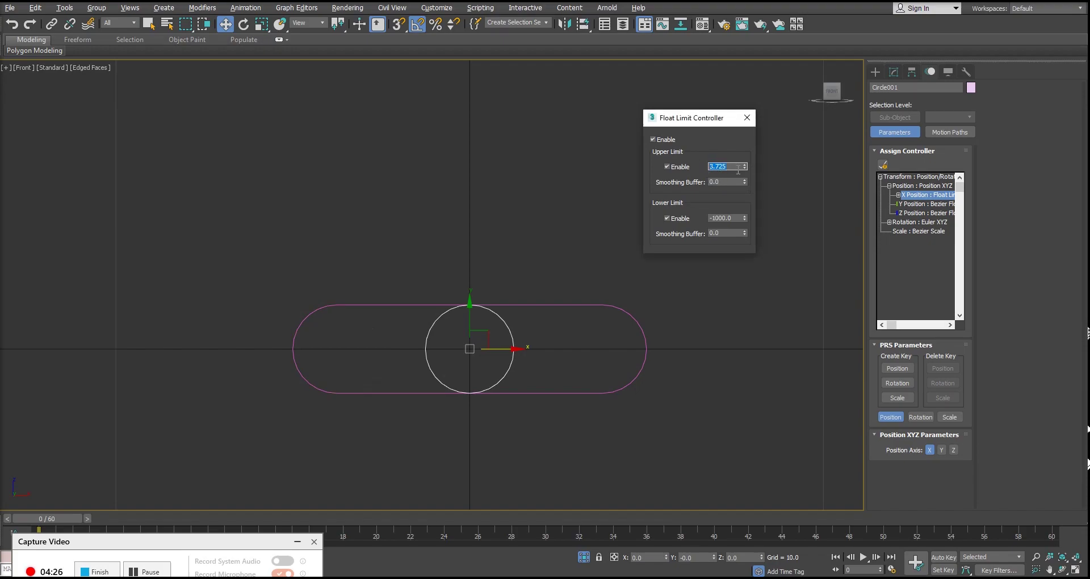
click(735, 218)
text(-3.275)
drag(506, 351, 289, 342)
right_click(465, 337)
key(ctrl+z)
- Set the X Position lower limit to -3.725, test the circle's travel, cancel the move and close the limit settings
click(720, 218)
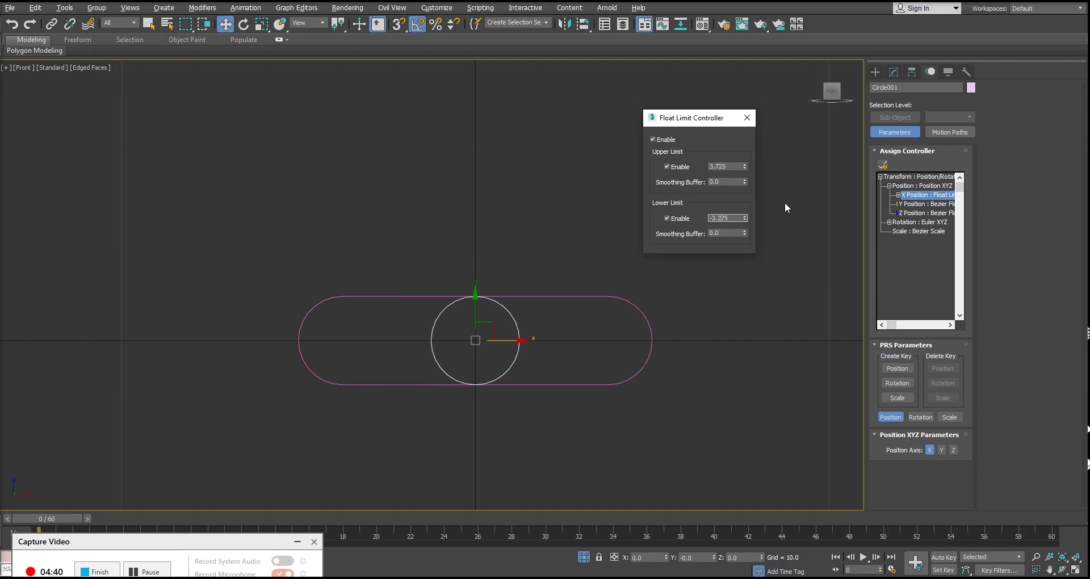
text(-3.775)
drag(742, 218, 737, 215)
drag(498, 342, 716, 369)
right_click(716, 369)
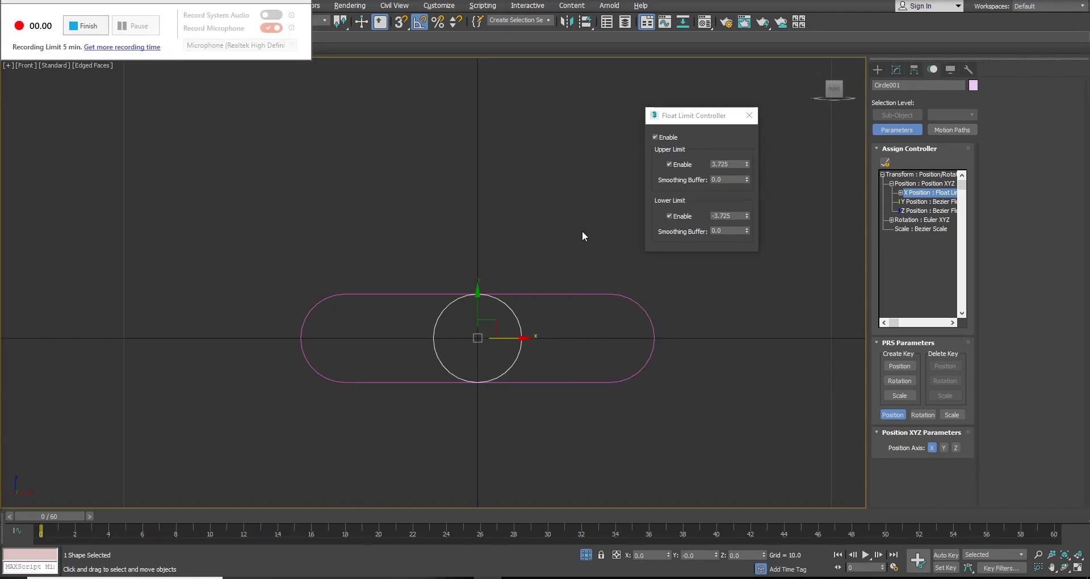
click(749, 116)
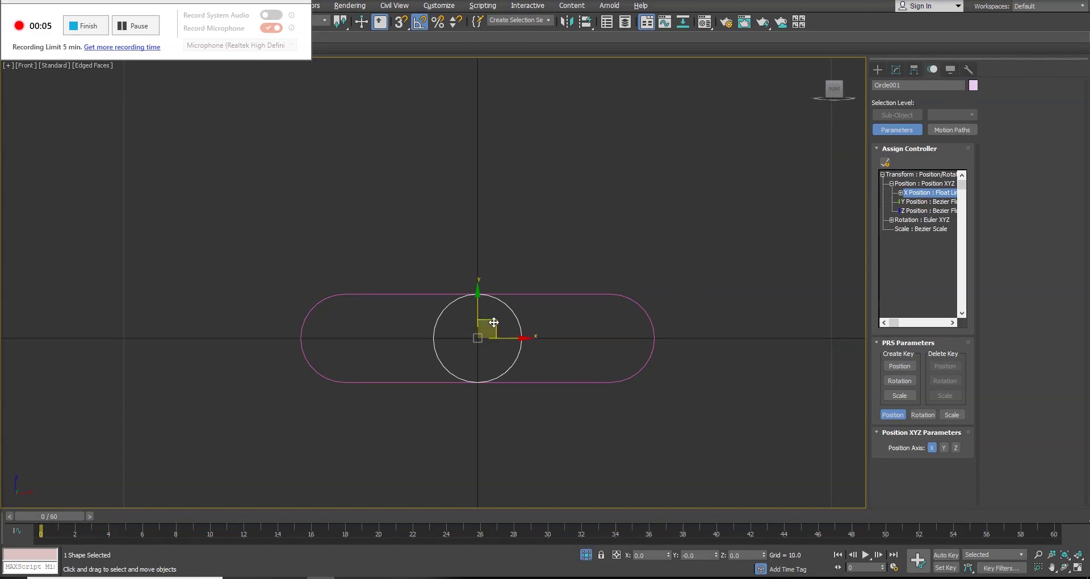
- Try moving the circle diagonally and along X against the rounded rectangle, reverting the moves
mouse_move(494, 323)
mouse_down()
mouse_move(515, 353)
mouse_move(480, 376)
mouse_move(478, 318)
mouse_move(416, 345)
mouse_move(457, 272)
mouse_move(483, 336)
mouse_up()
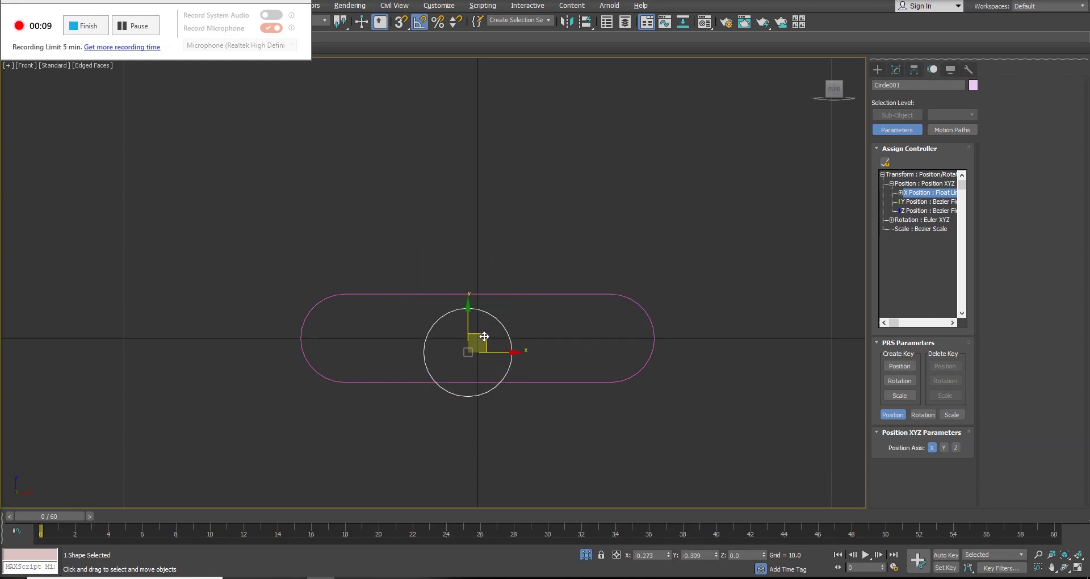
key(ctrl+z)
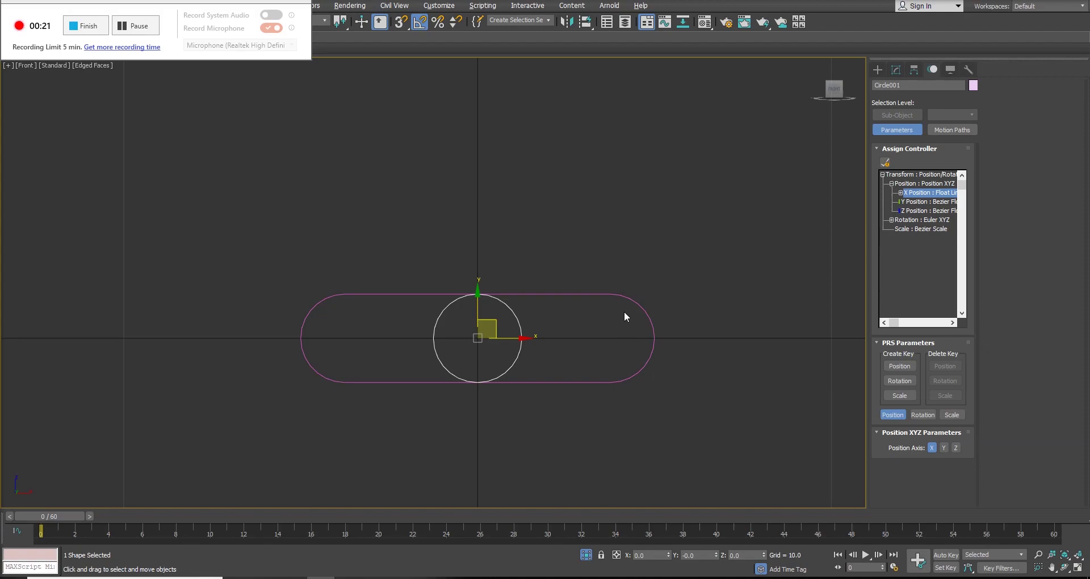
drag(510, 338, 776, 324)
drag(640, 303, 511, 299)
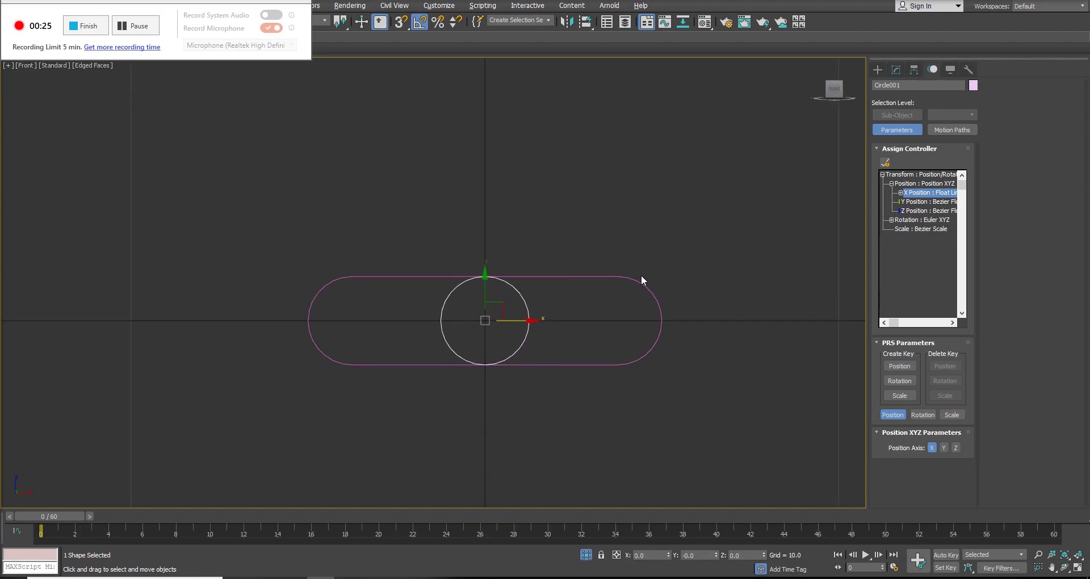
- Switch to the perspective view and end isolation to show the whole car
key(p)
alt+middle_drag(641, 275, 536, 320)
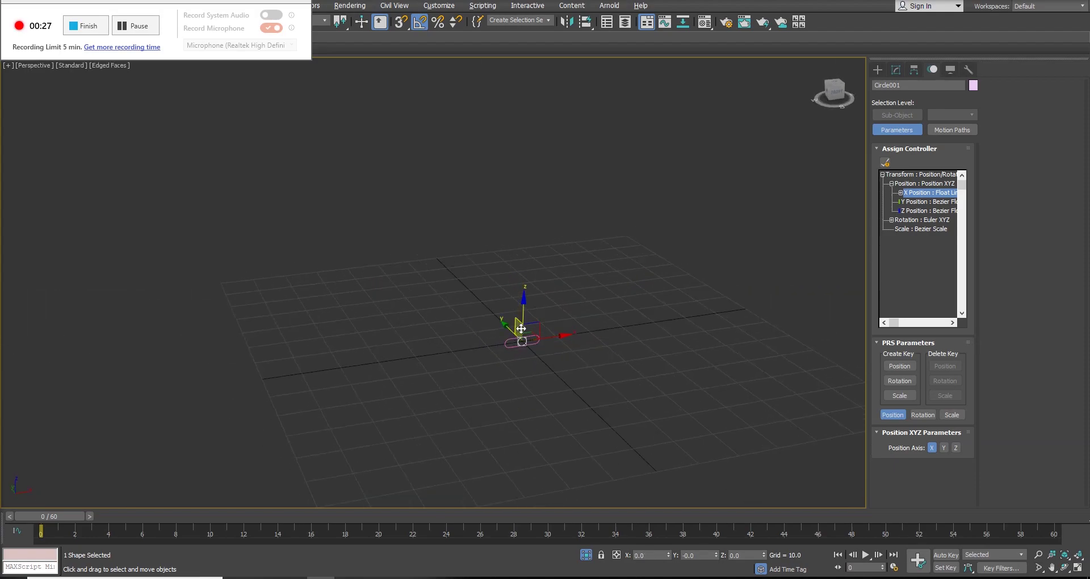
scroll(535, 320, up, 3)
right_click(535, 321)
click(555, 230)
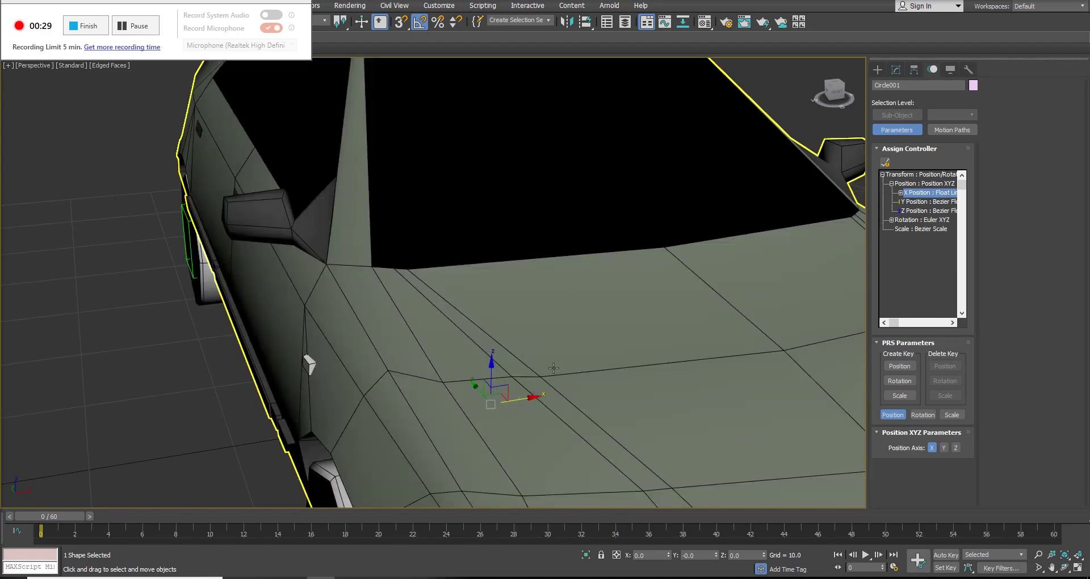
- Using wireframe display to reach it, move the rounded rectangle in front of the car's bumper, at about Y -50.5 and Z 8.8
key(F3)
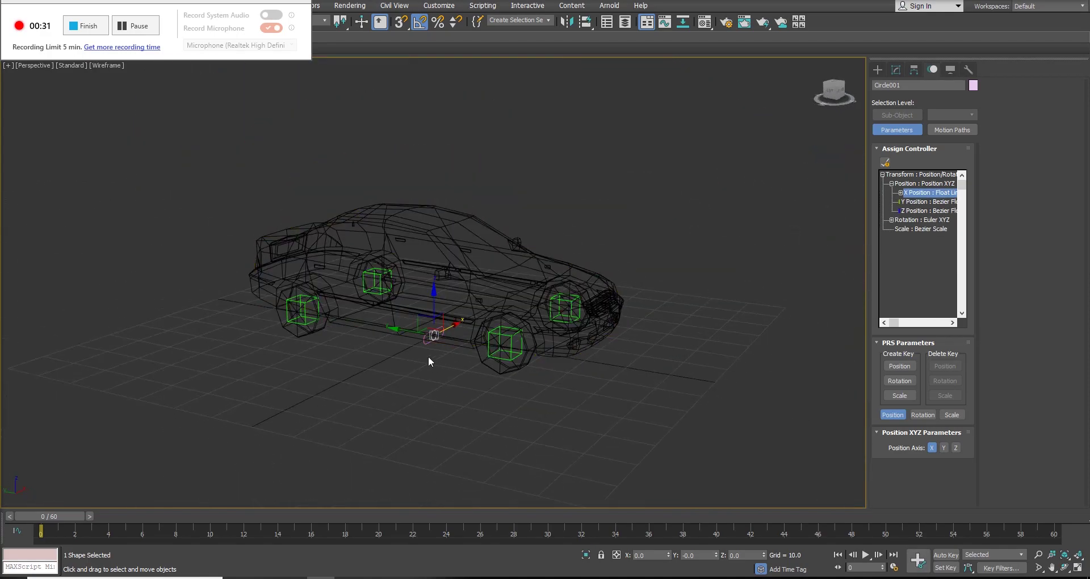
scroll(427, 351, up, 3)
drag(425, 347, 719, 392)
mouse_move(731, 358)
middle_down()
mouse_move(668, 354)
mouse_move(650, 340)
middle_up()
key(F3)
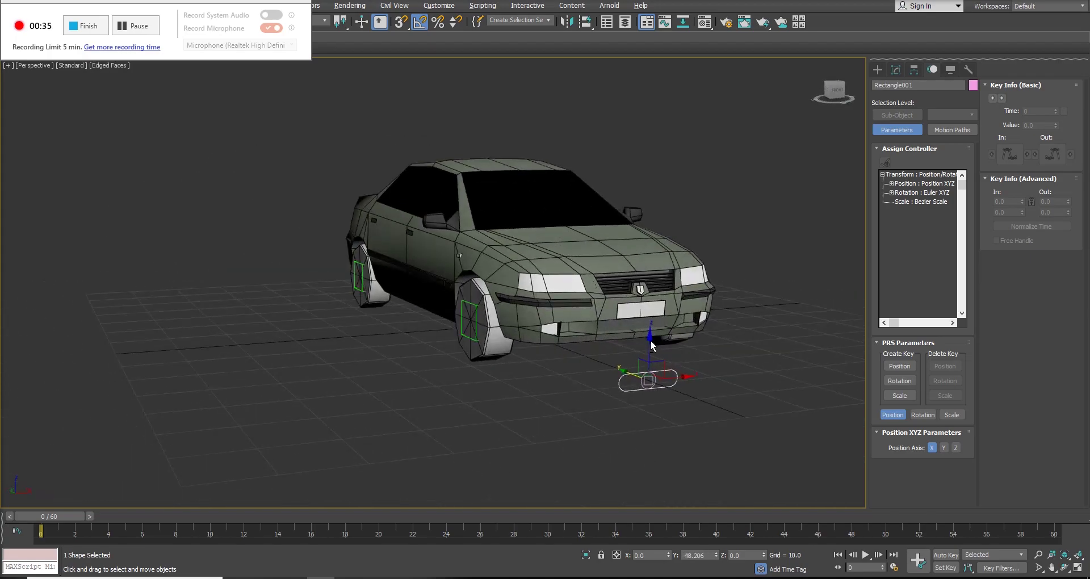
drag(650, 342, 650, 307)
alt+middle_drag(650, 306, 727, 319)
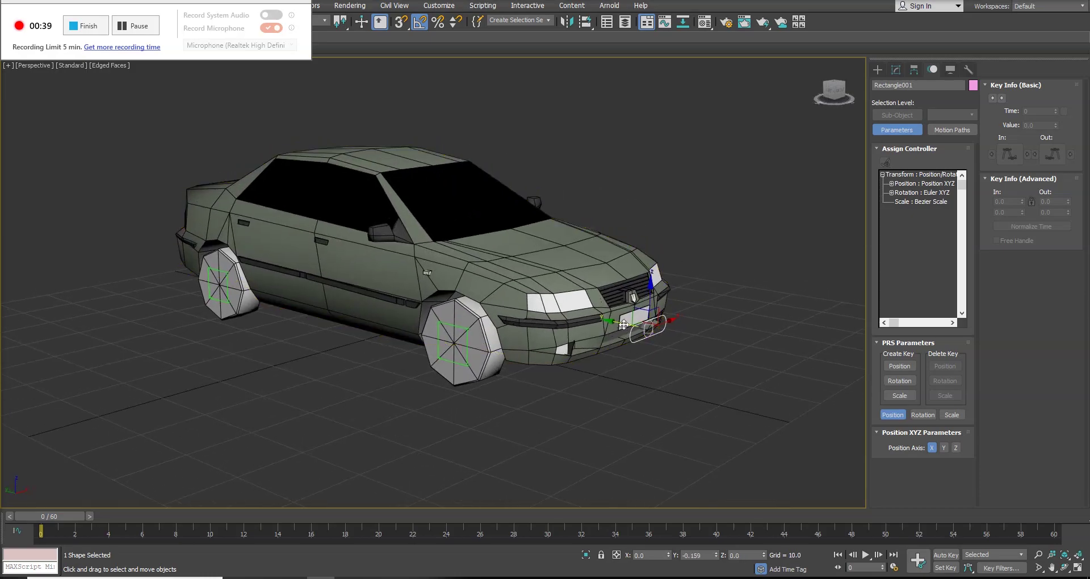
- Scale the rounded rectangle and its linked circle uniformly to about 236% in front of the bumper
key(r)
drag(677, 335, 680, 247)
alt+middle_drag(680, 247, 785, 335)
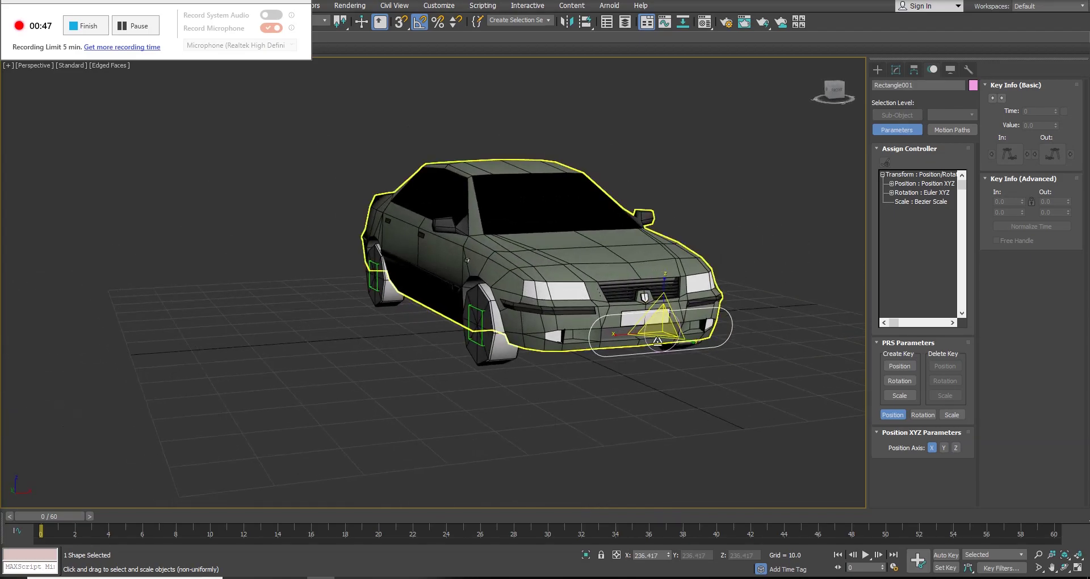
alt+middle_drag(701, 387, 720, 393)
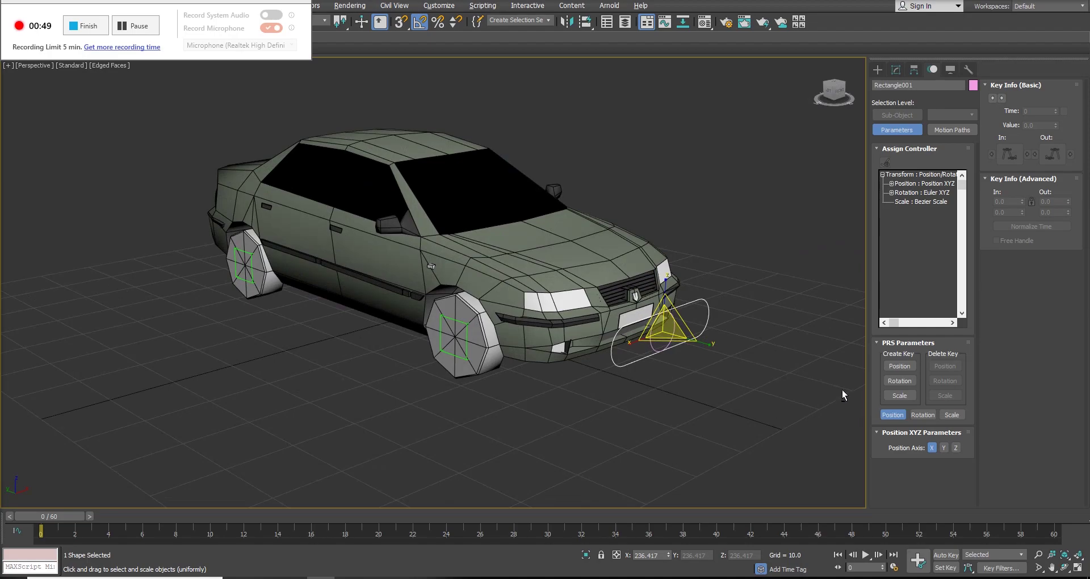
- Try sliding the enlarged control's circle along X in front of the car and undo the moves
alt+middle_drag(842, 389, 721, 372)
click(681, 332)
key(w)
drag(693, 331, 790, 308)
alt+middle_drag(835, 314, 694, 392)
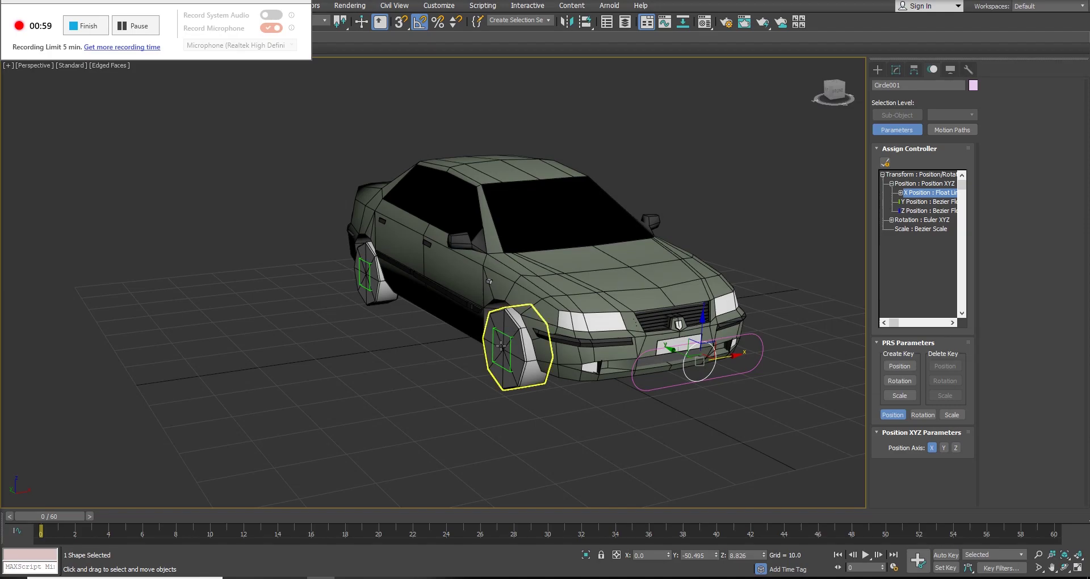
alt+middle_drag(508, 348, 461, 389)
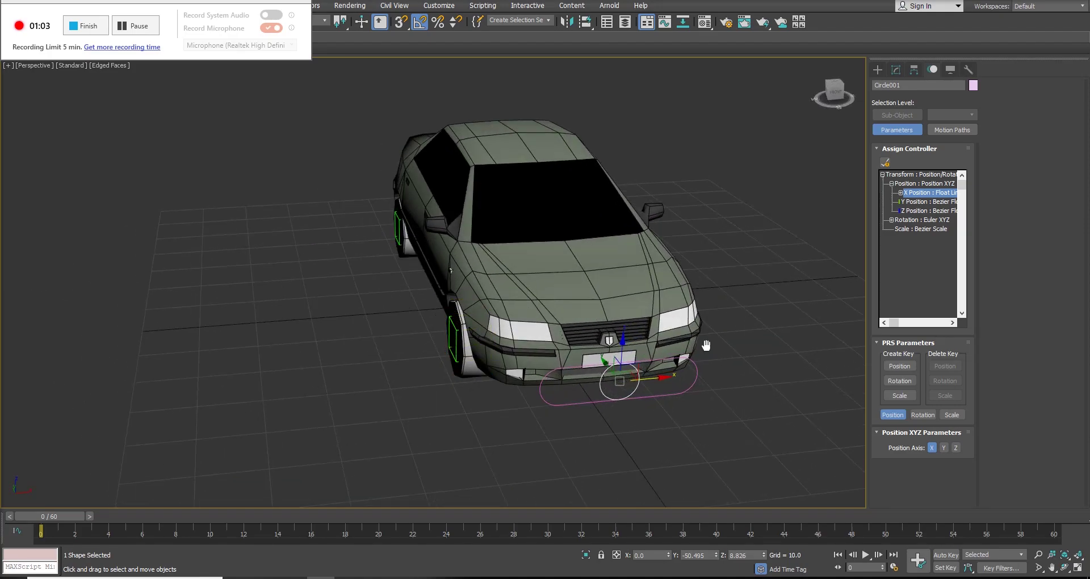
alt+middle_drag(444, 321, 529, 423)
drag(529, 423, 436, 423)
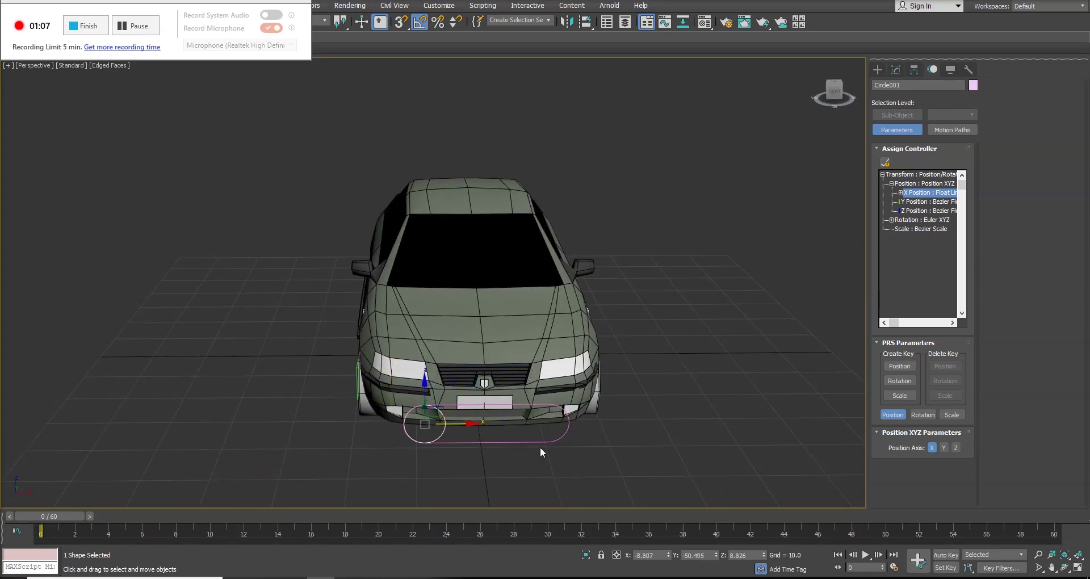
key(ctrl+z)
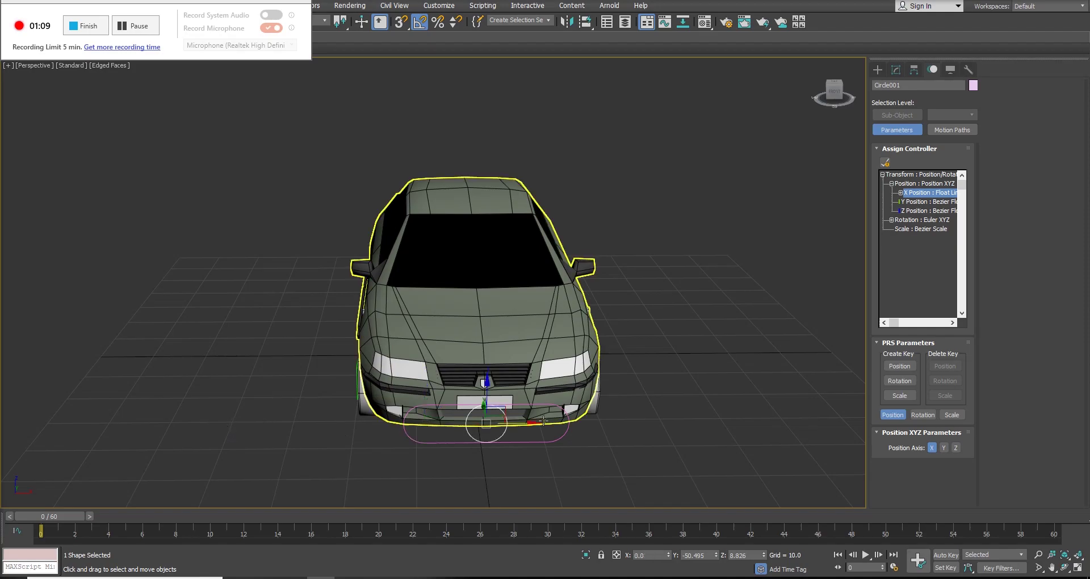
alt+middle_drag(340, 422, 392, 400)
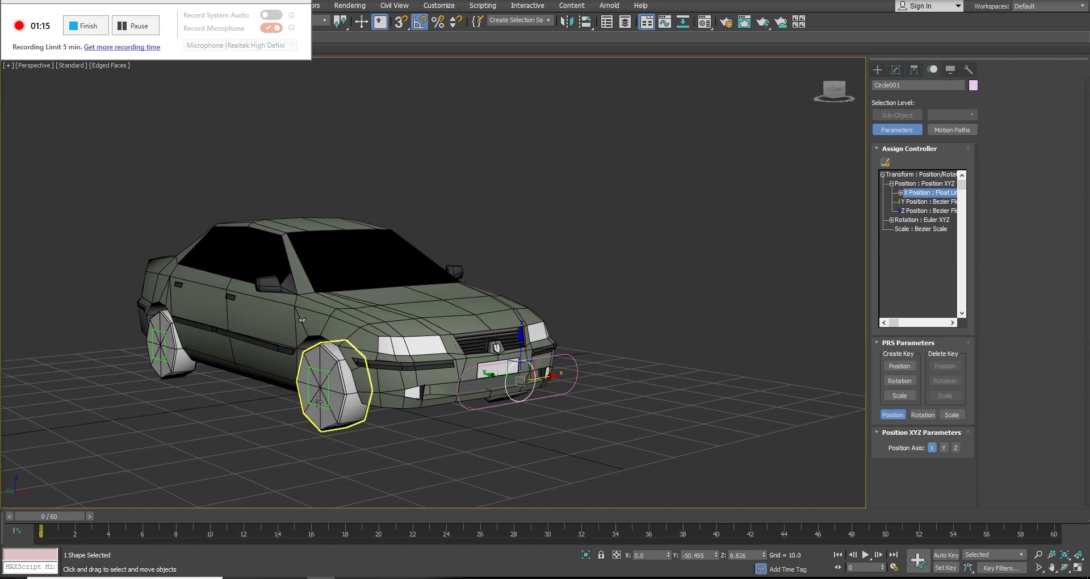
click(354, 369)
key(e)
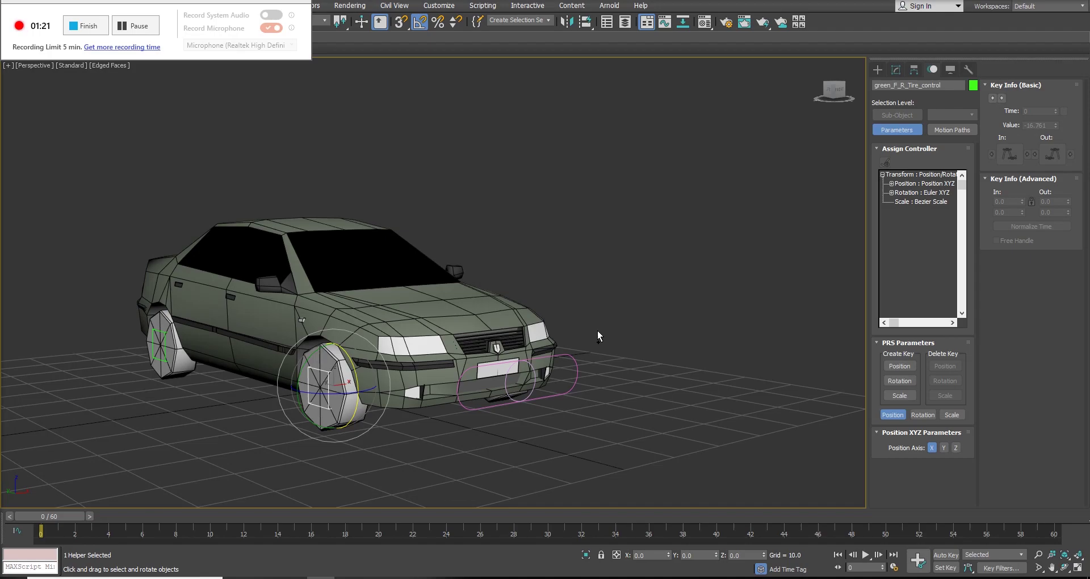
click(533, 388)
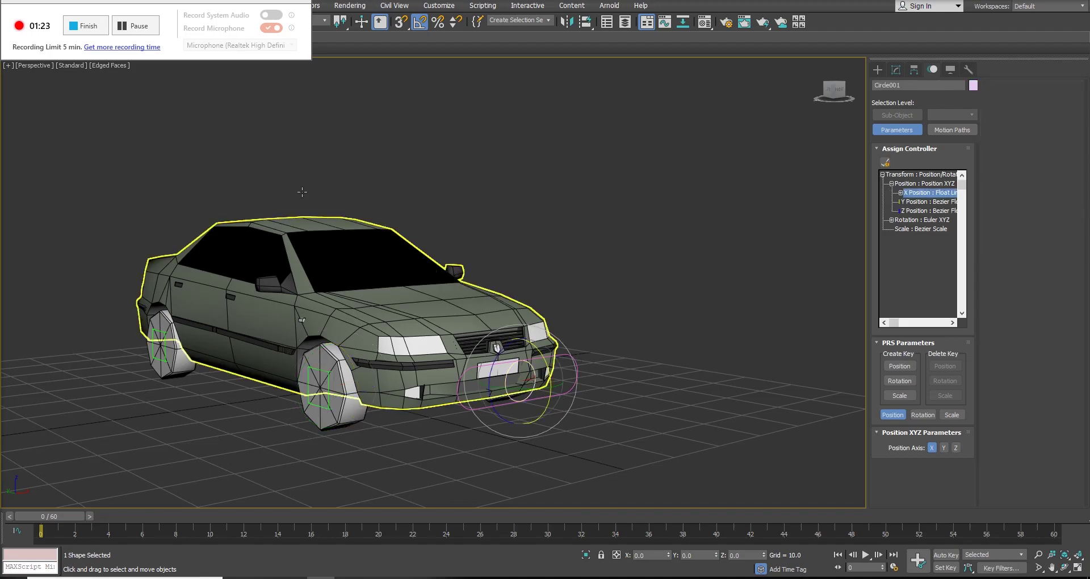
drag(135, 5, 126, 547)
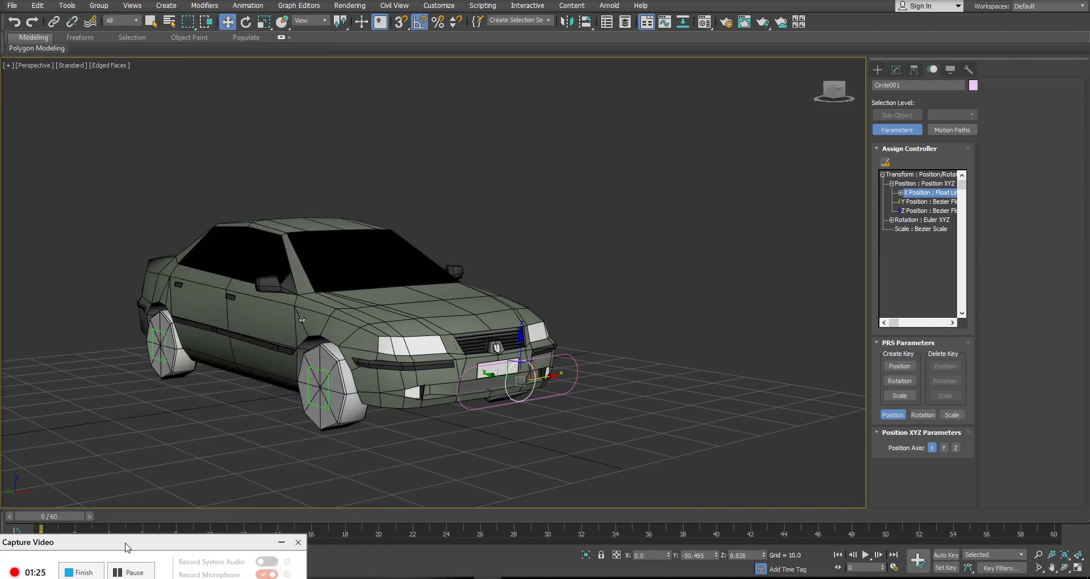
alt+middle_drag(545, 431, 679, 305)
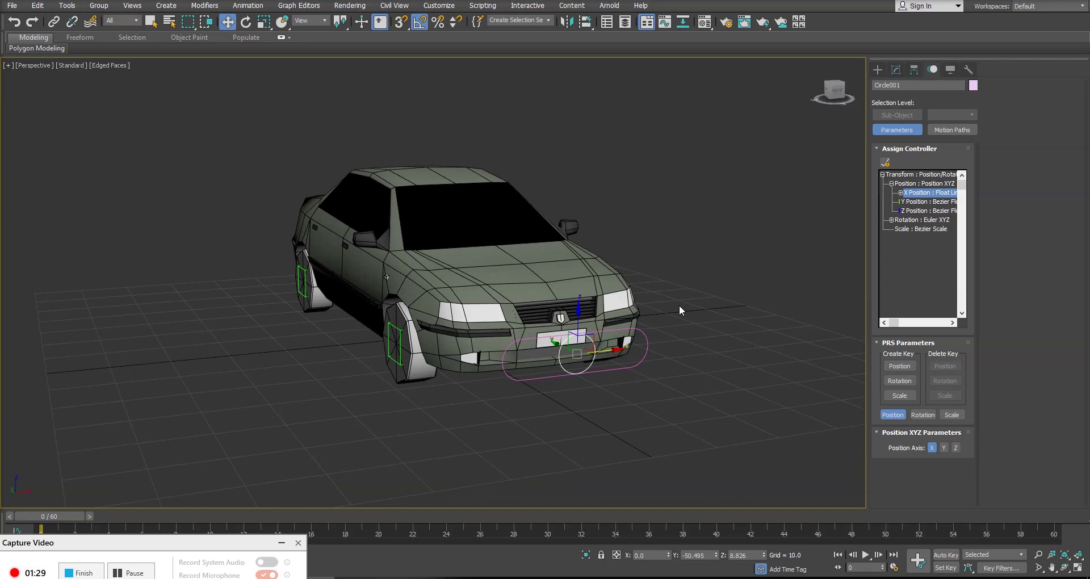
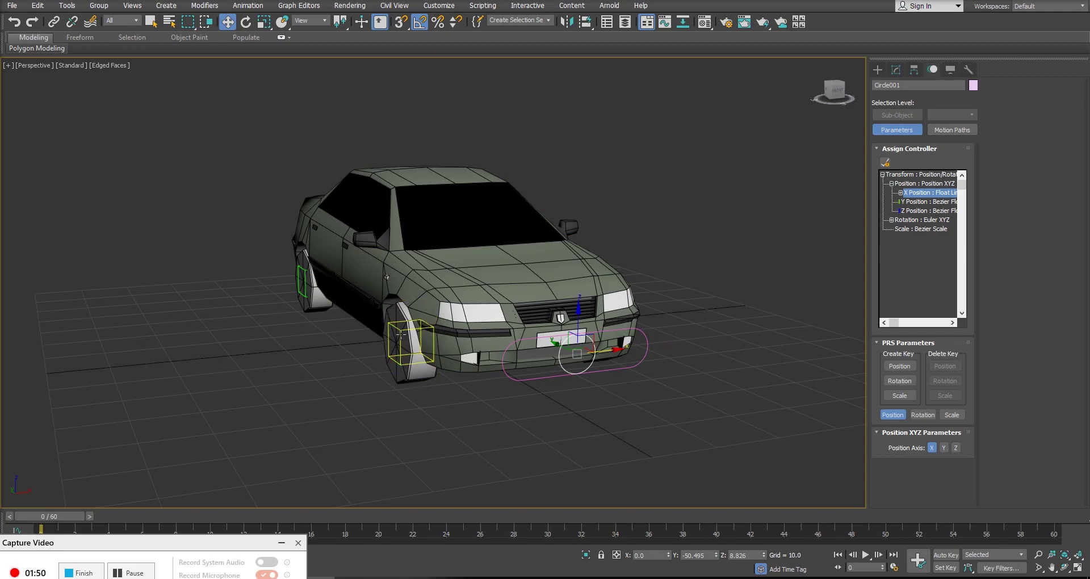
- Try rotating the front right tire control 30 degrees about its Z axis, and reselect the slider's circle with Move active
click(404, 346)
key(e)
mouse_move(436, 349)
mouse_down()
mouse_move(447, 347)
mouse_move(428, 356)
mouse_move(438, 350)
mouse_up()
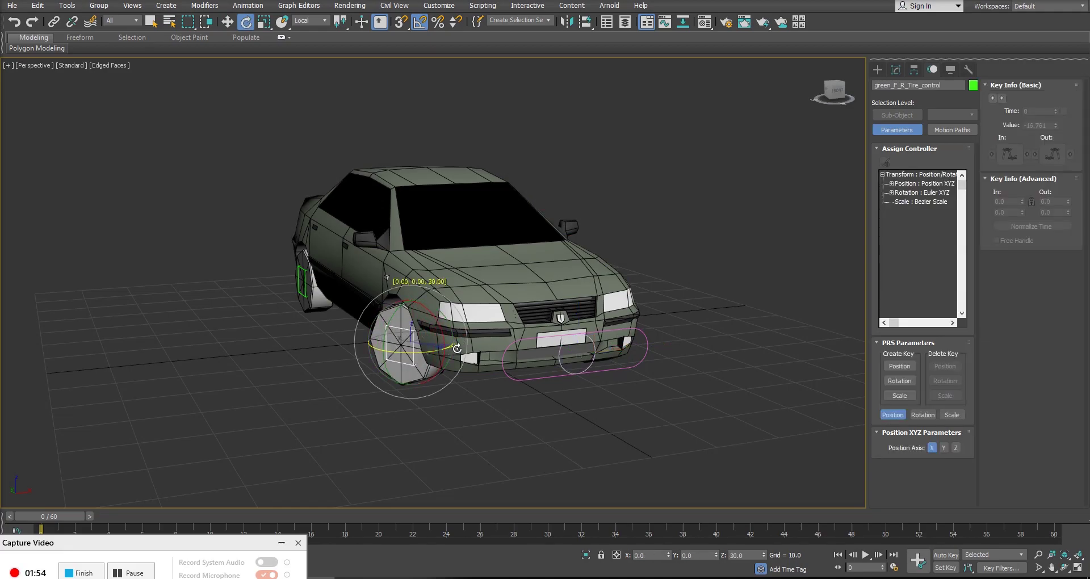
click(597, 369)
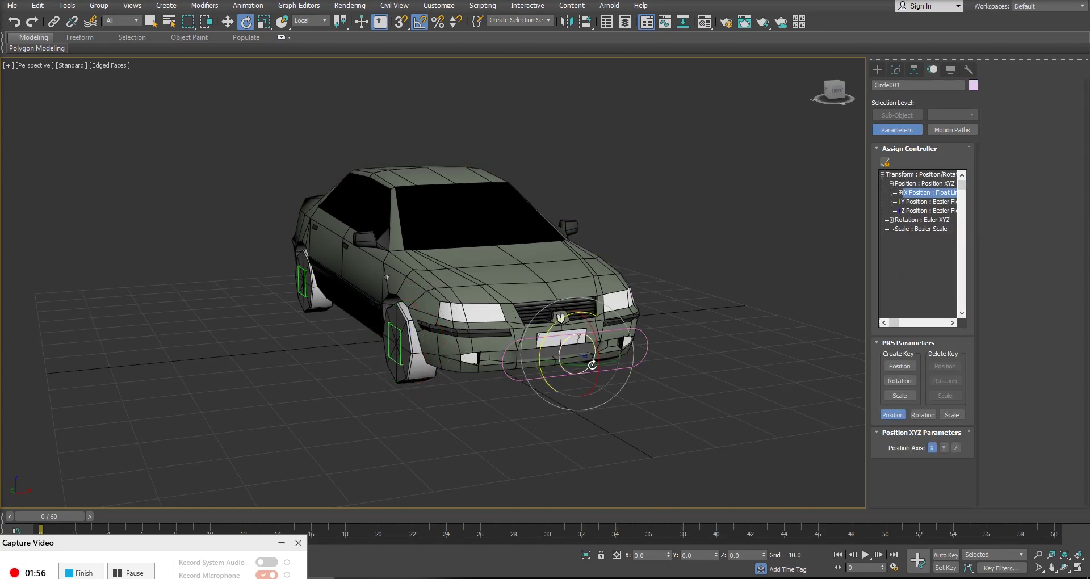
key(w)
middle_drag(659, 322, 716, 329)
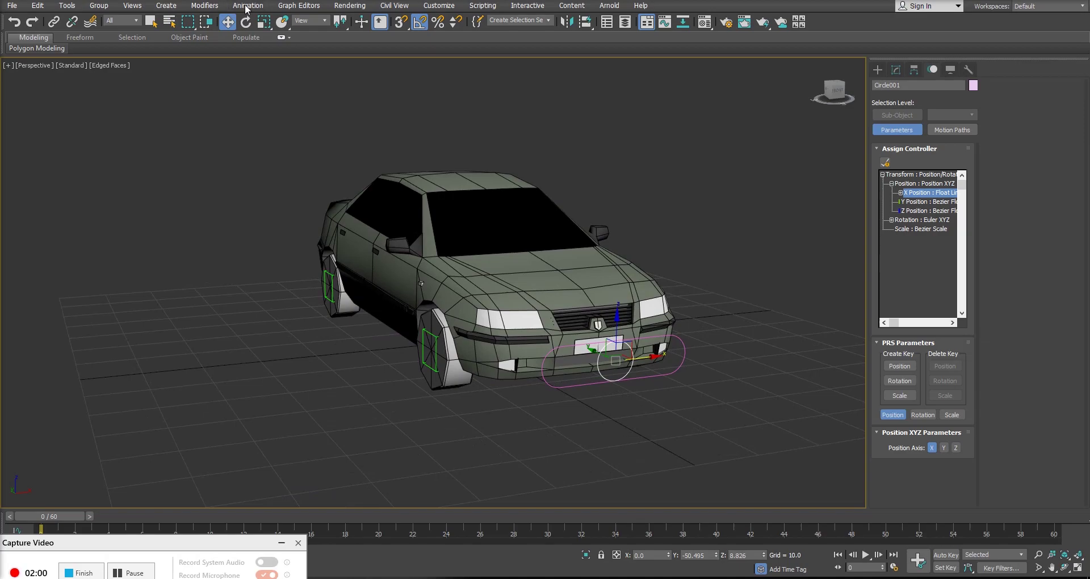
- Clear the selection and open the Reaction Manager, placing its window clear of the car's front
click(241, 86)
click(247, 6)
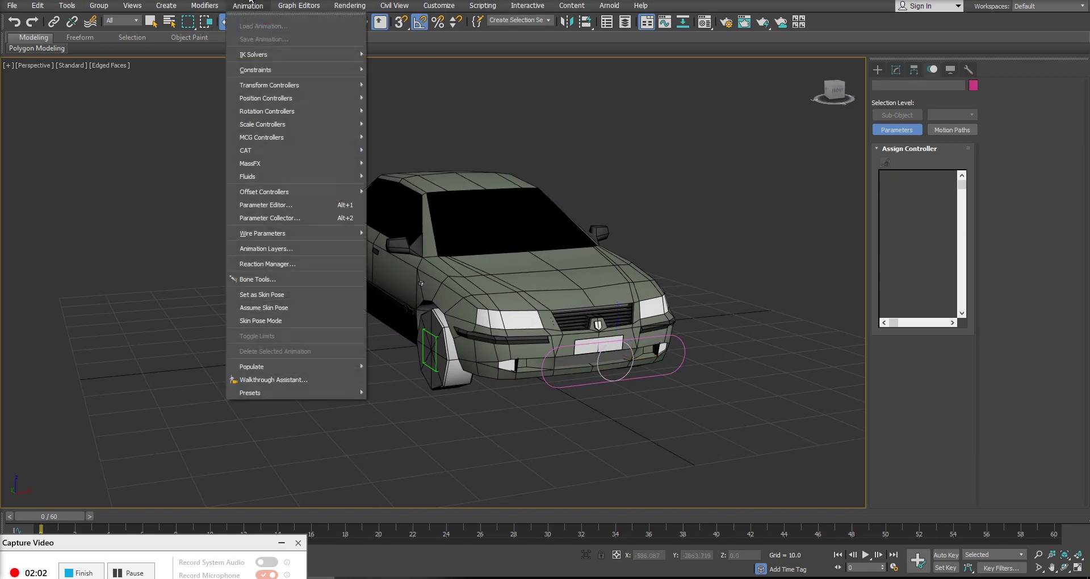
mouse_move(205, 6)
click(245, 7)
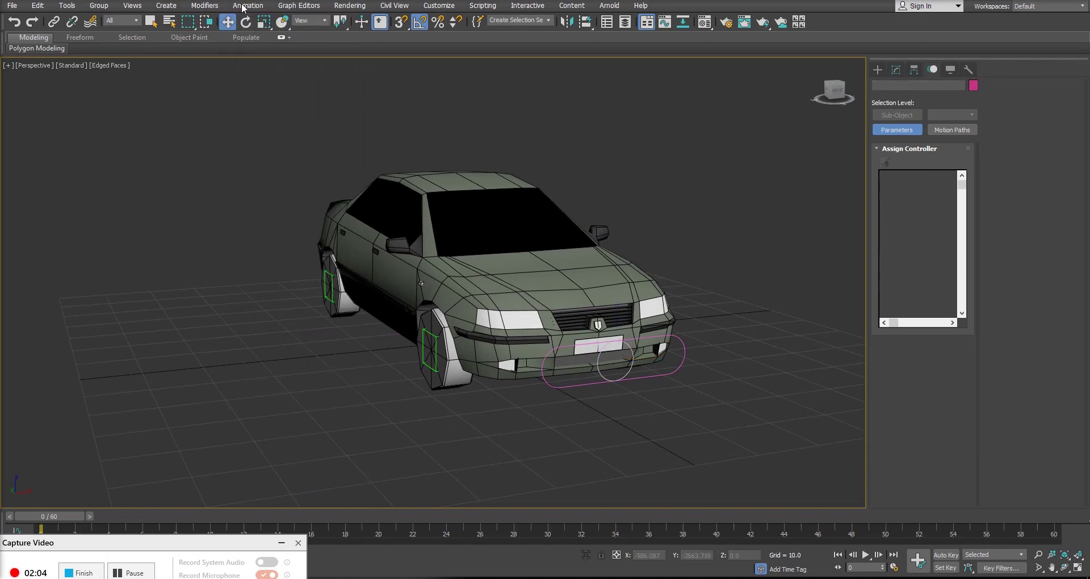
click(246, 5)
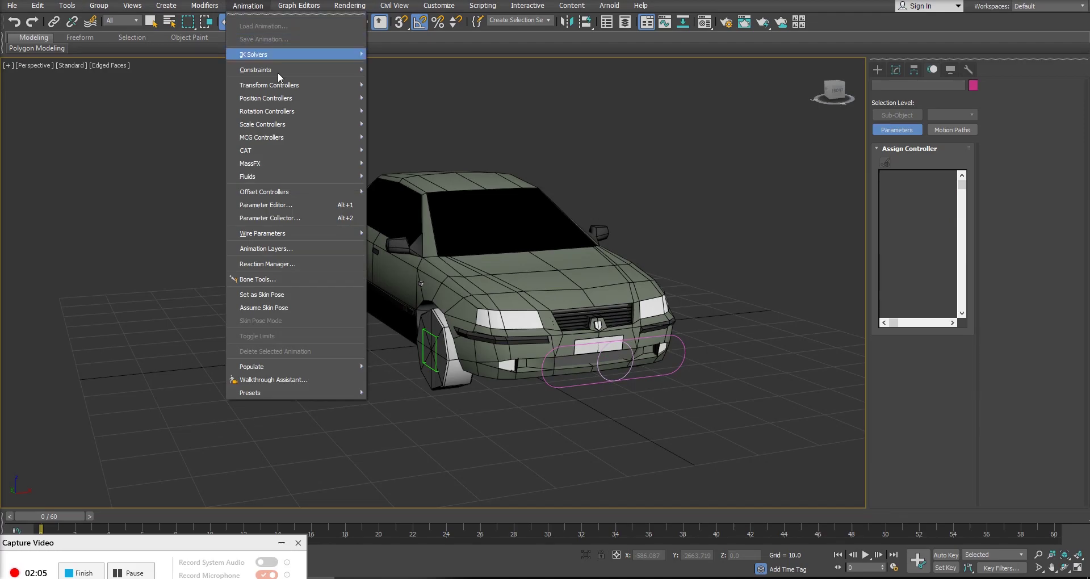
click(281, 264)
drag(491, 110, 137, 84)
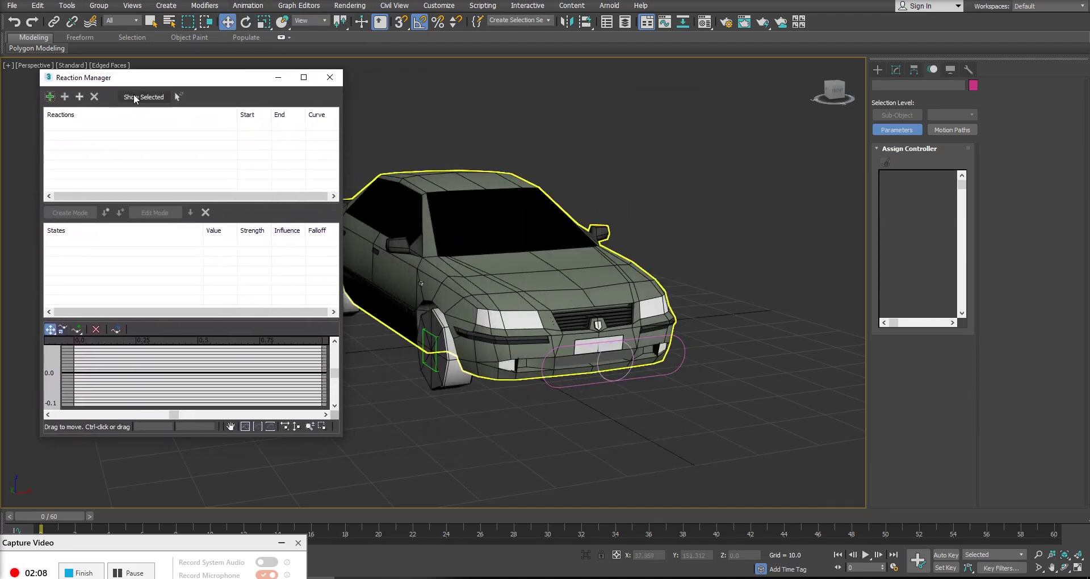
- Add the slider circle's X Position track, Limited Controller: Bezier Float, as the reaction master
click(50, 98)
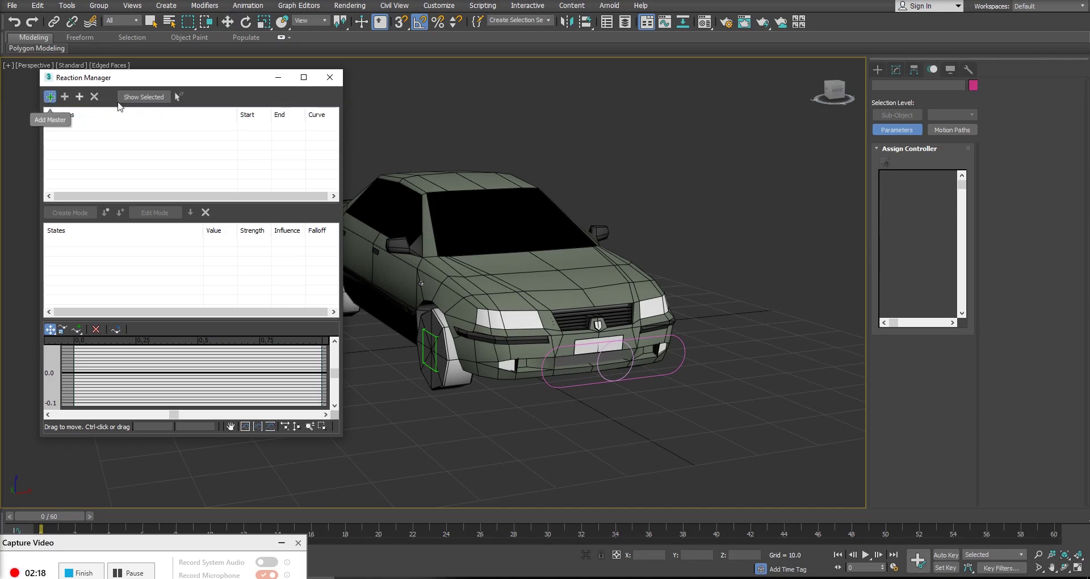
click(630, 371)
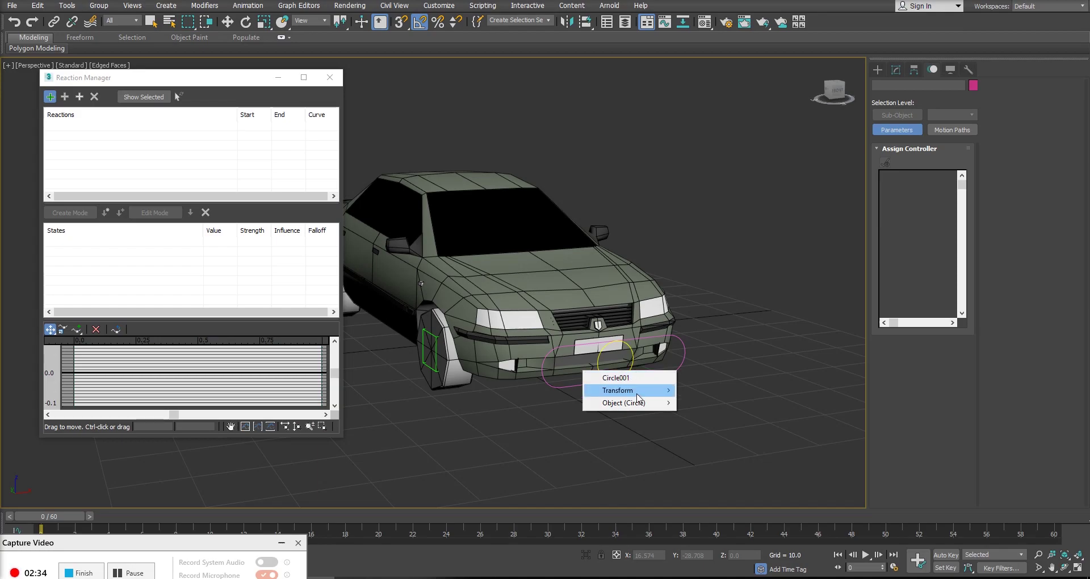
mouse_move(638, 396)
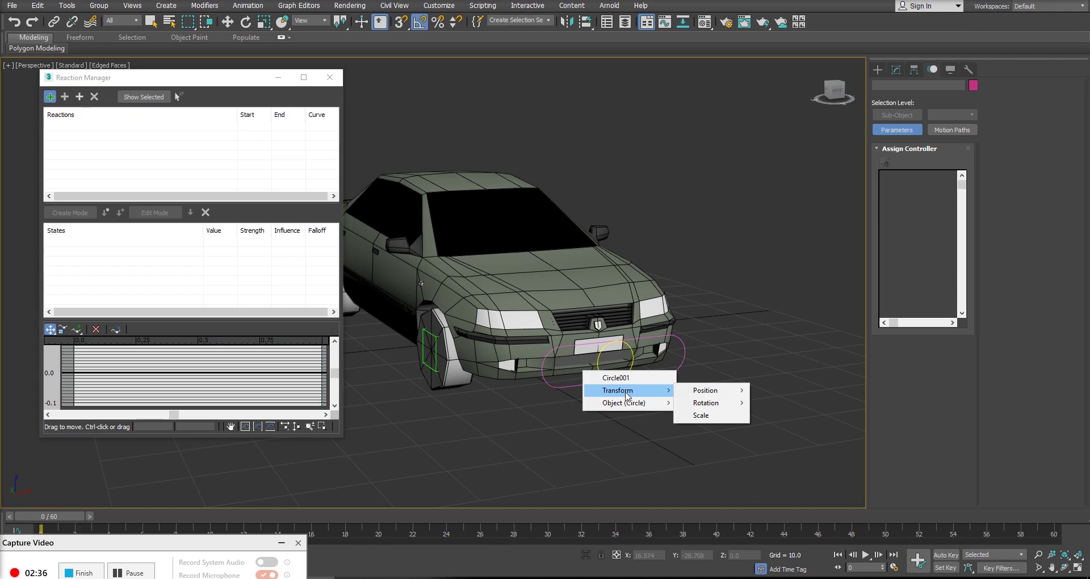
mouse_move(721, 392)
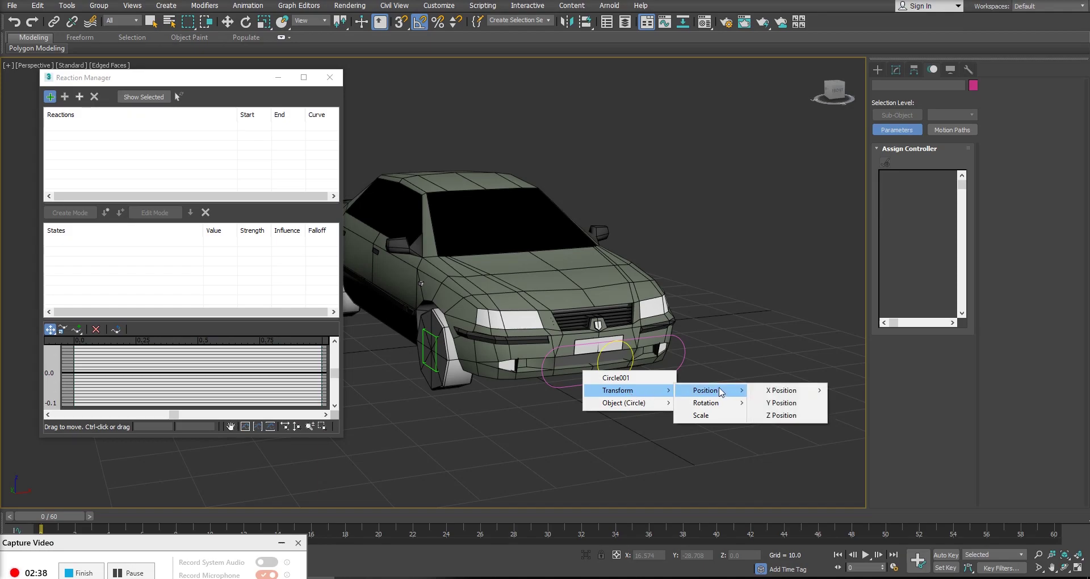
mouse_move(780, 395)
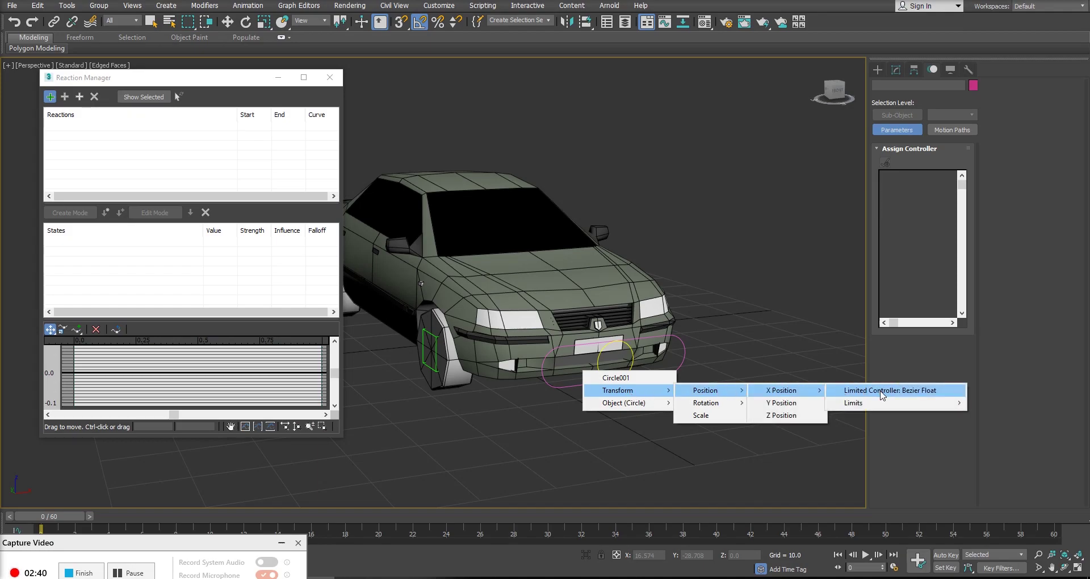
click(919, 391)
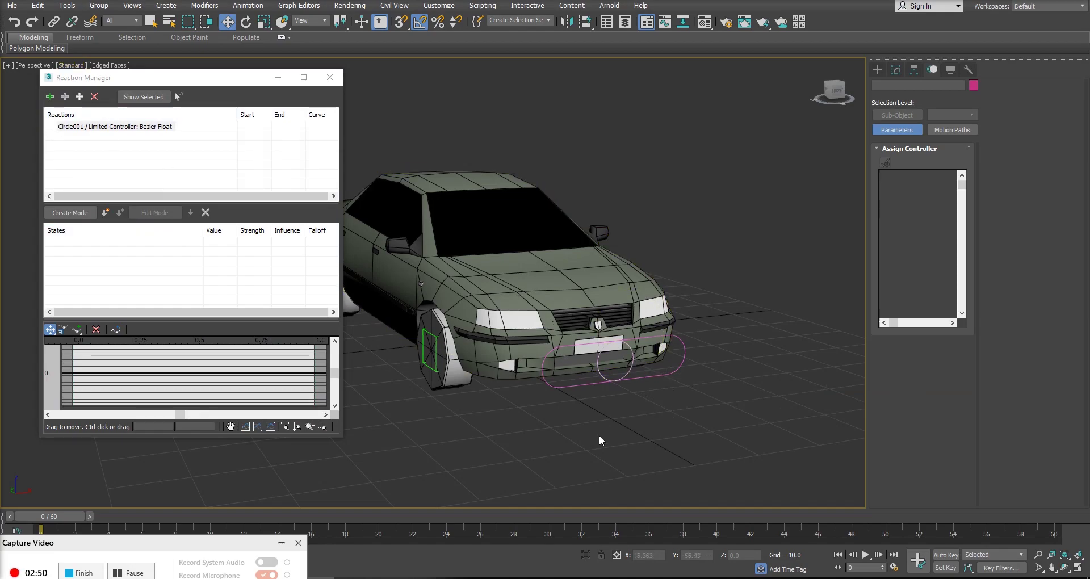
- Add the front right tire control's Z Rotation as a slave of the circle's X position
click(65, 96)
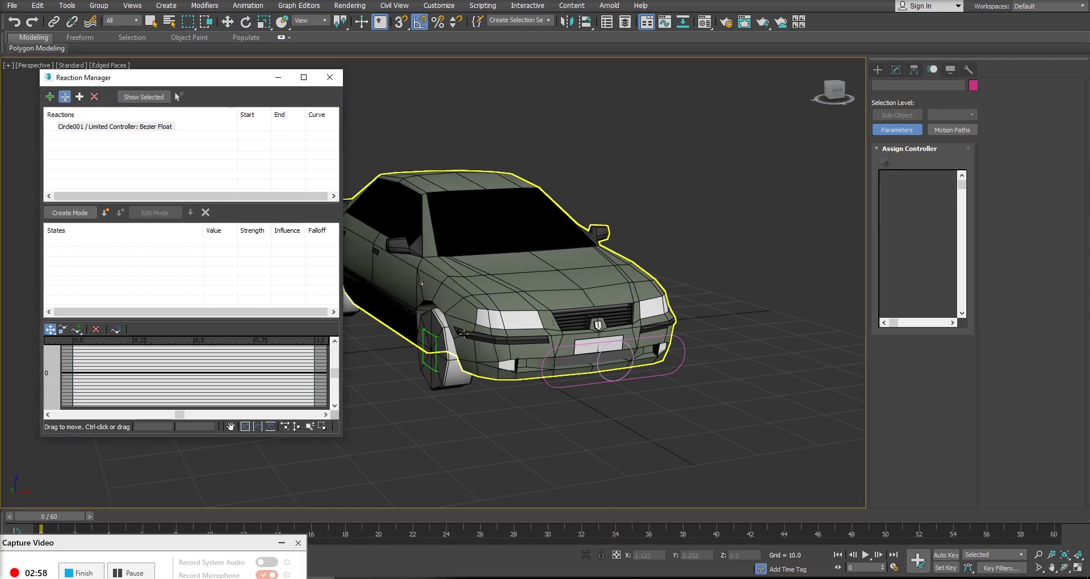
scroll(437, 337, up, 5)
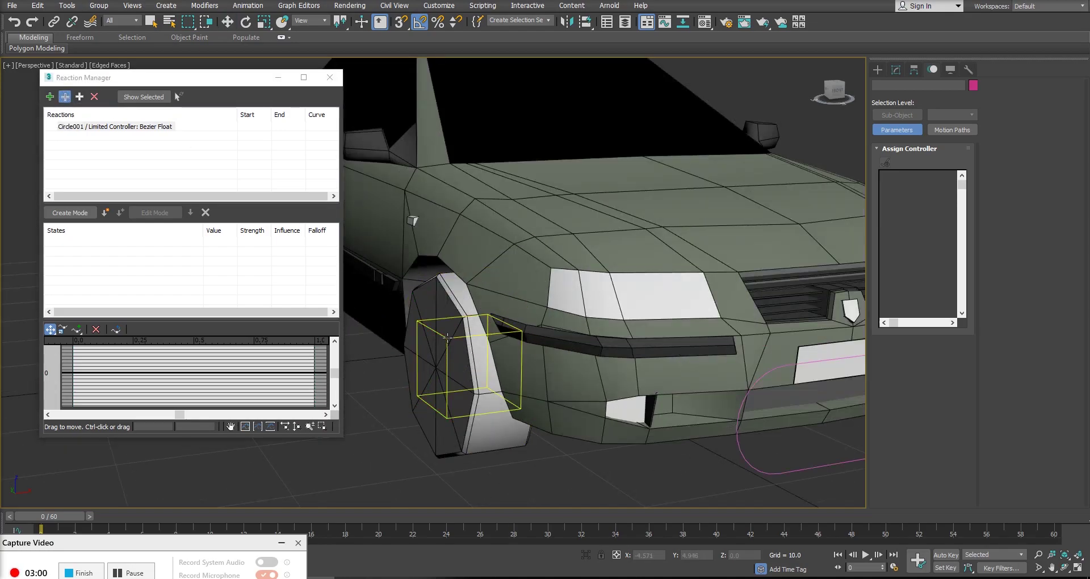
click(447, 337)
mouse_move(460, 346)
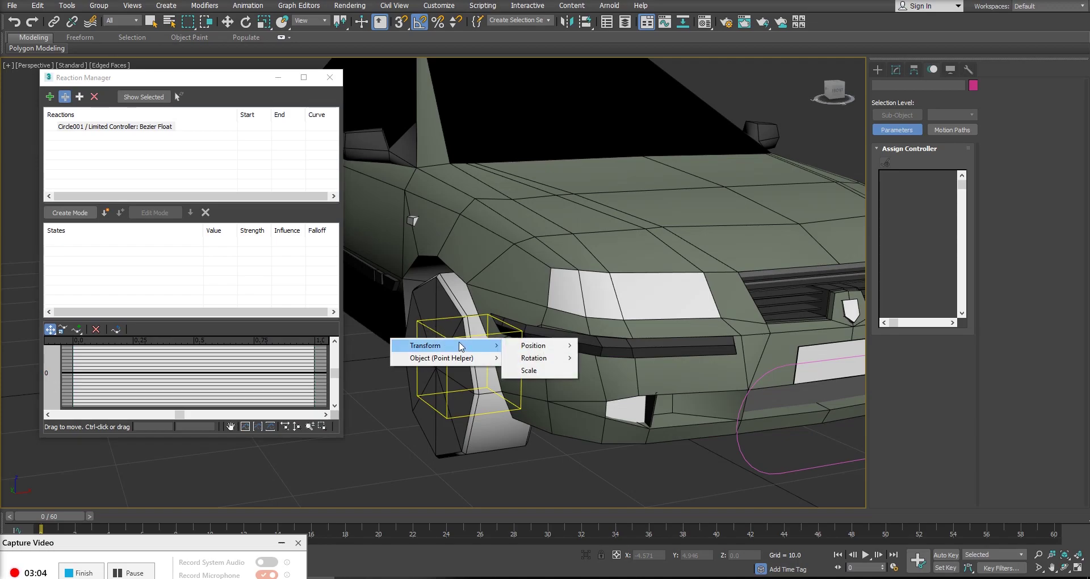
mouse_move(550, 362)
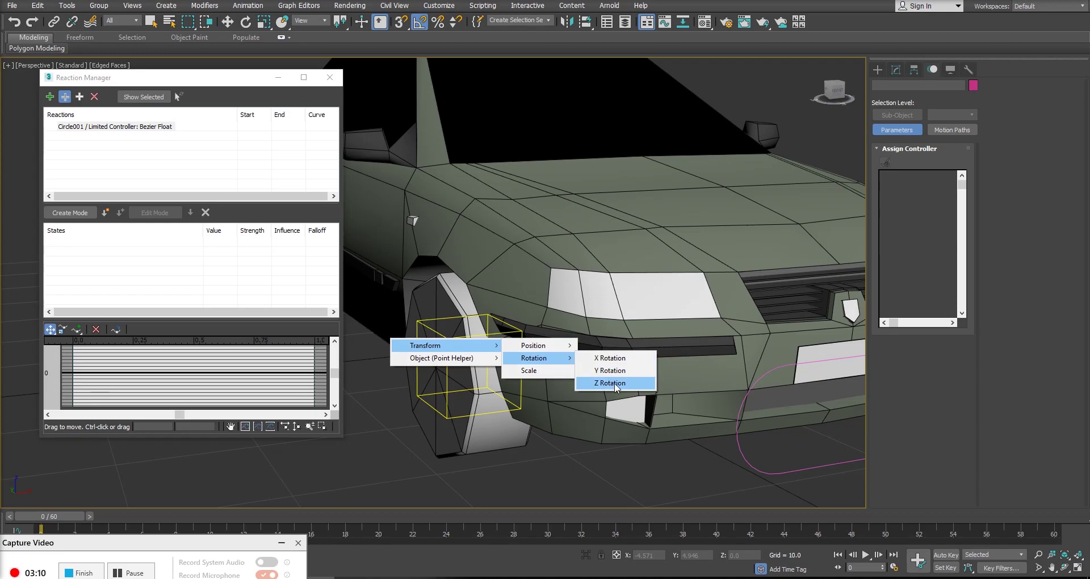
click(614, 384)
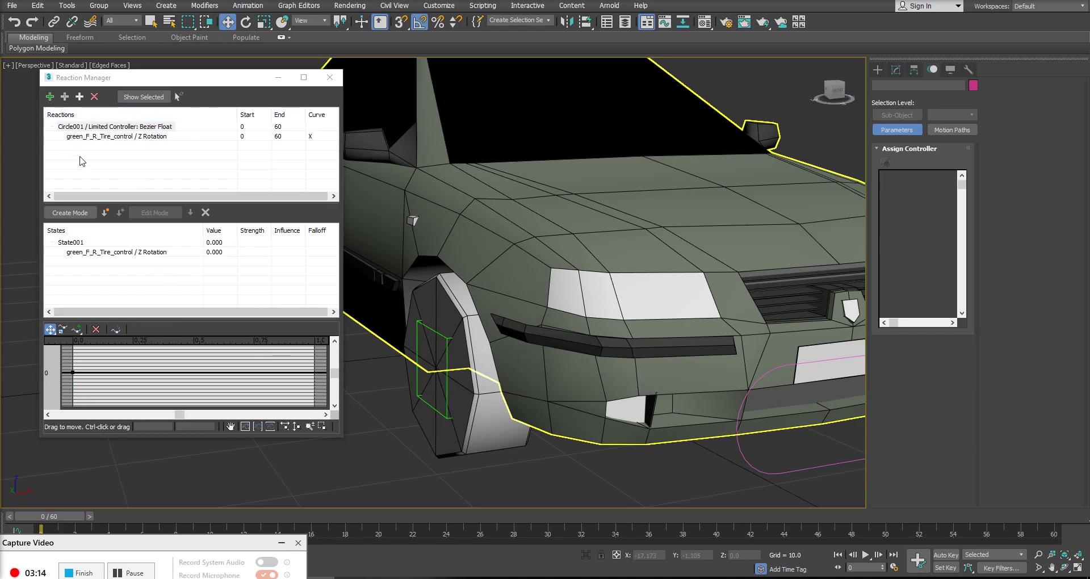
click(137, 134)
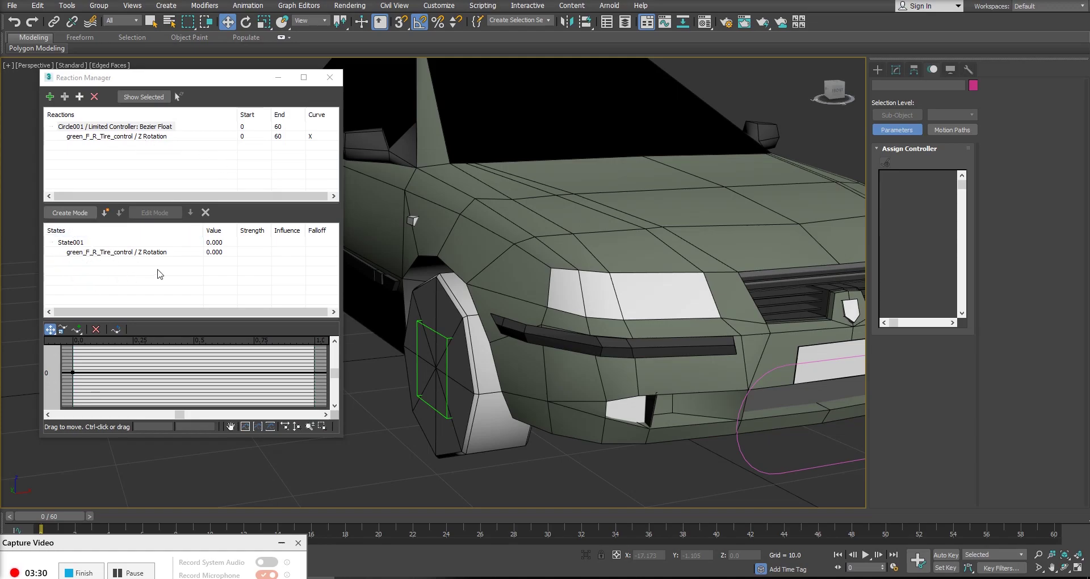
- Examine the slider control at the bumper and bring the front left tire control into close view
middle_drag(536, 377, 526, 368)
scroll(652, 379, down, 5)
scroll(645, 381, up, 8)
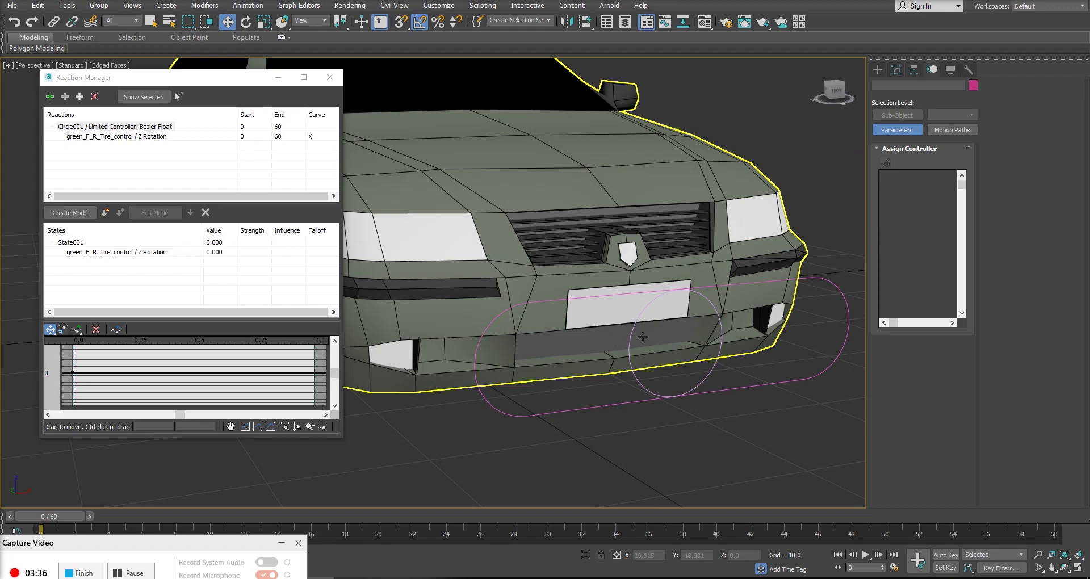
middle_drag(639, 335, 682, 350)
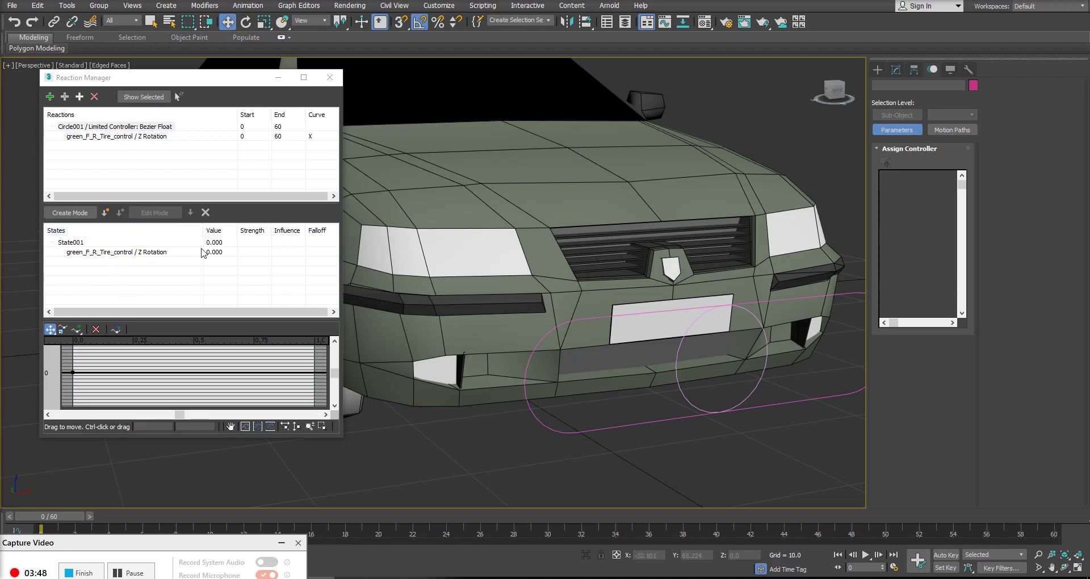
click(678, 311)
alt+middle_drag(678, 311, 394, 283)
scroll(409, 278, up, 3)
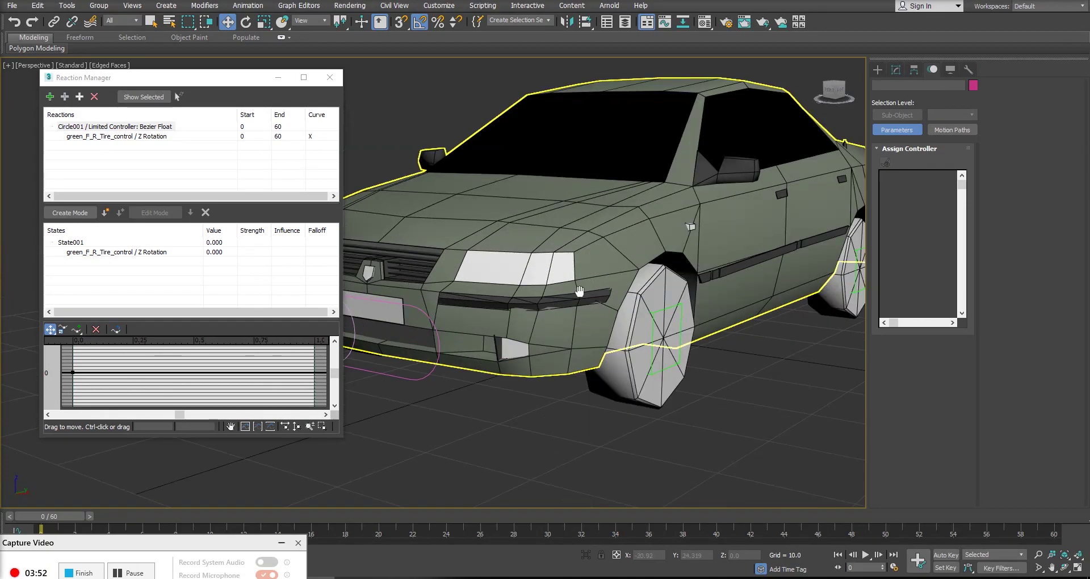
scroll(581, 292, up, 5)
middle_drag(587, 296, 602, 293)
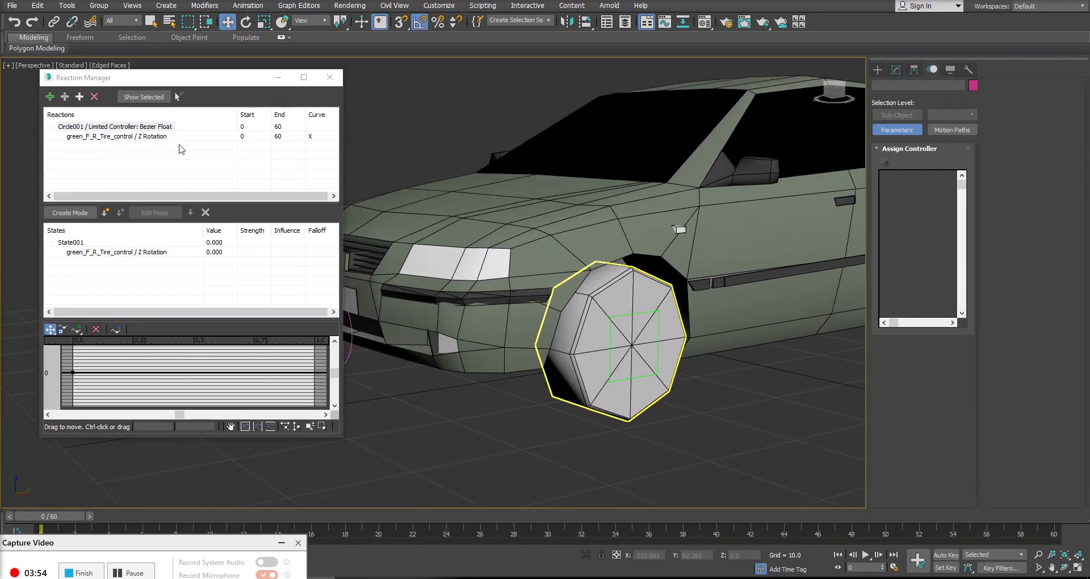
- Try adding the front left tire control's X Rotation as a second slave of the circle
click(67, 101)
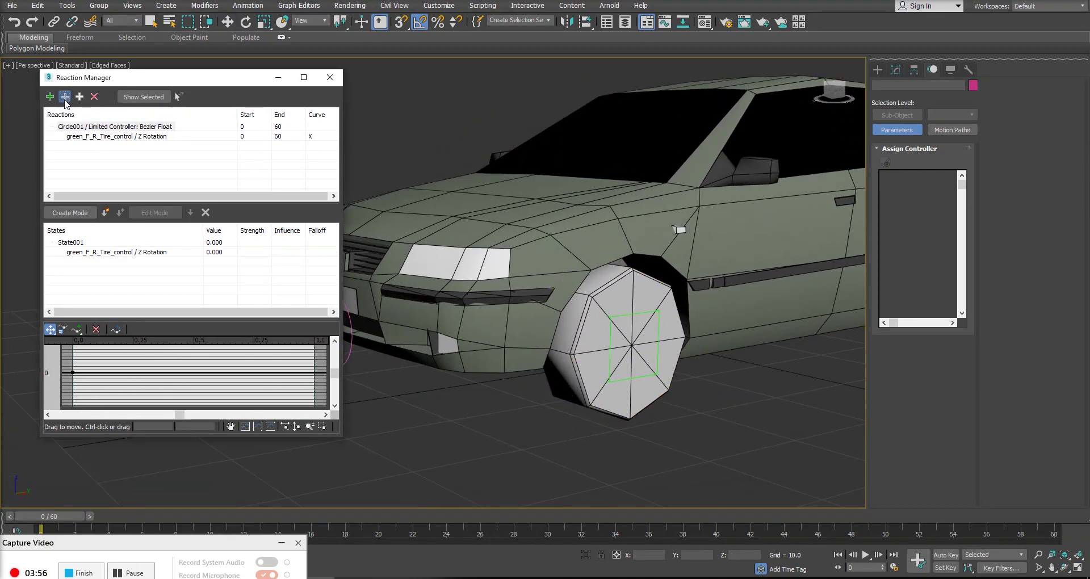
click(658, 366)
mouse_move(664, 375)
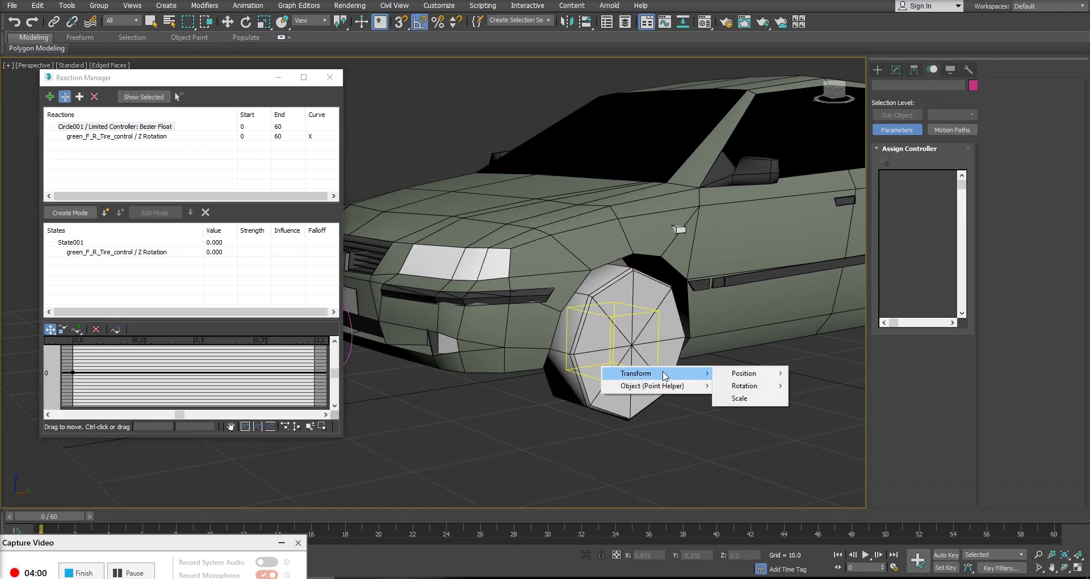
mouse_move(739, 390)
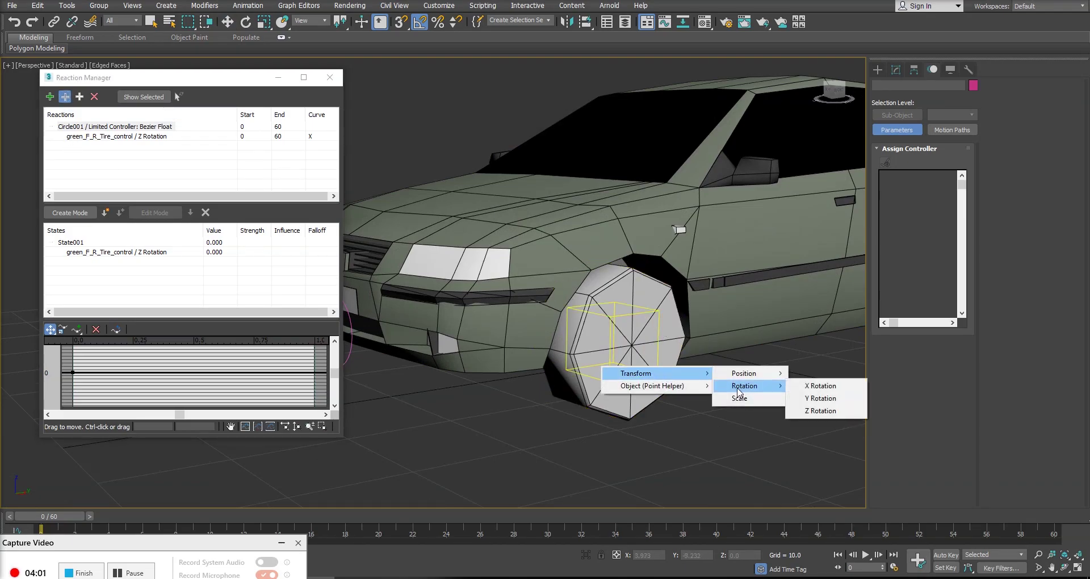
click(825, 388)
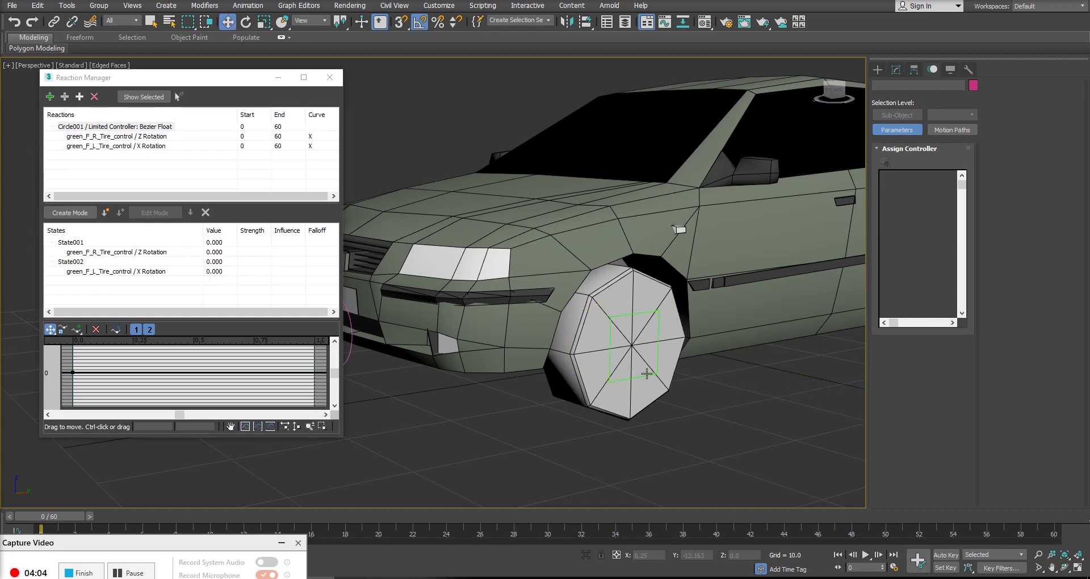
- Add the front left tire control's Z Rotation as a second slave of the circle's X position
click(65, 97)
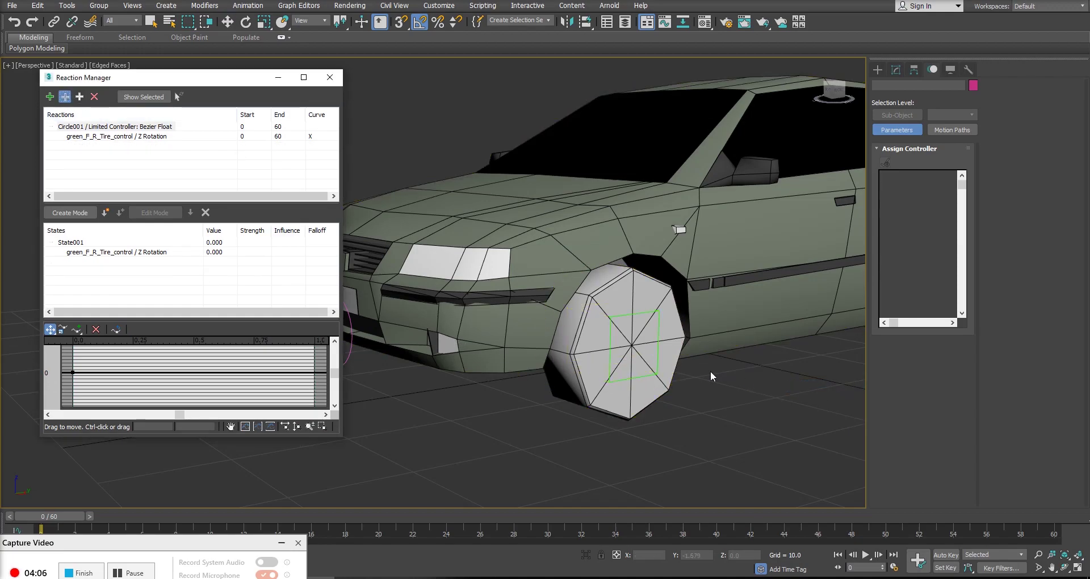
click(675, 379)
mouse_move(689, 381)
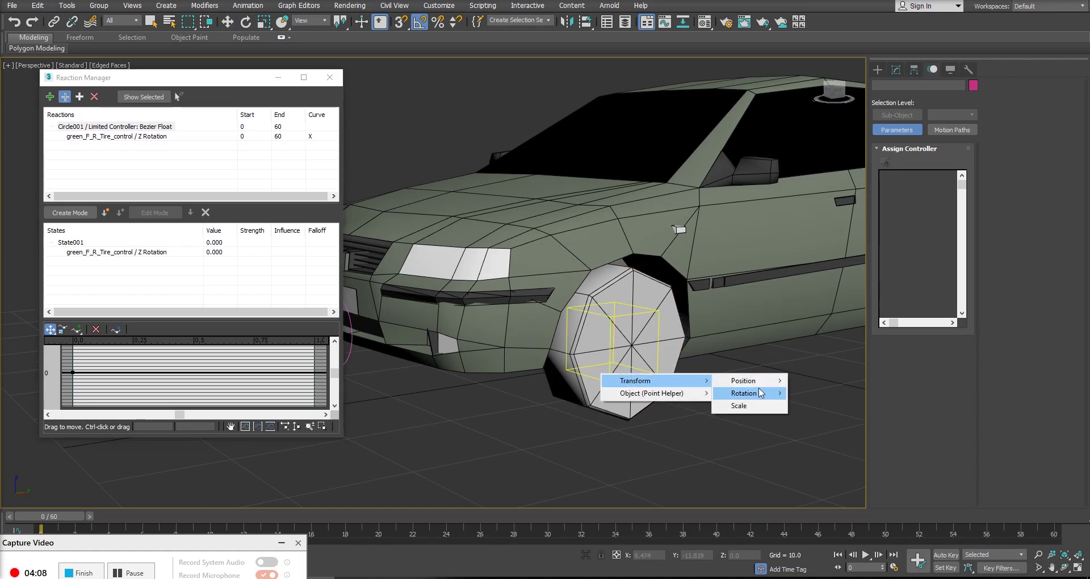
mouse_move(760, 392)
click(819, 419)
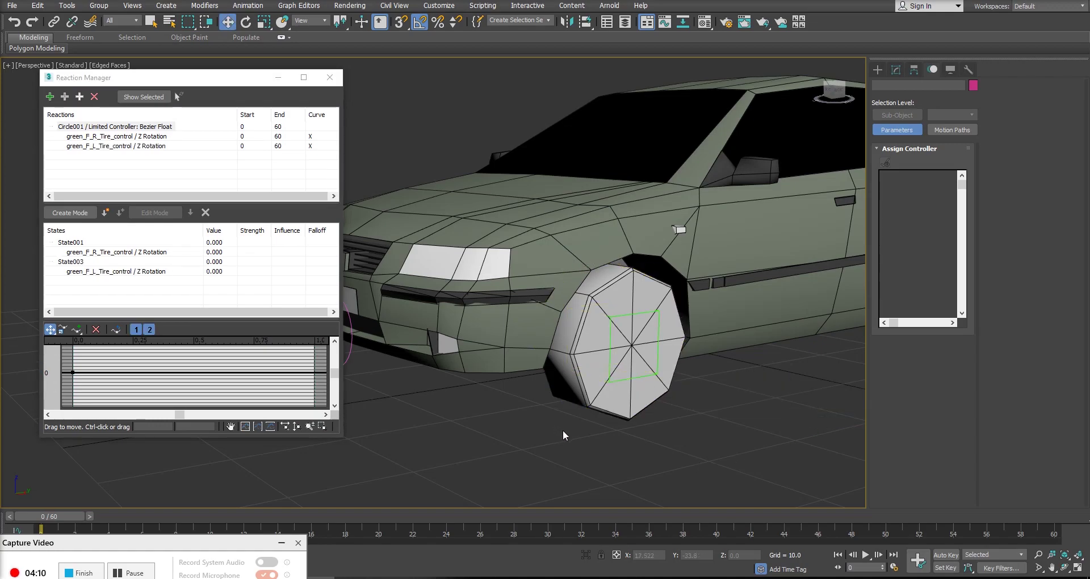
- Delete both existing reaction states, State003 and State001
scroll(512, 387, down, 5)
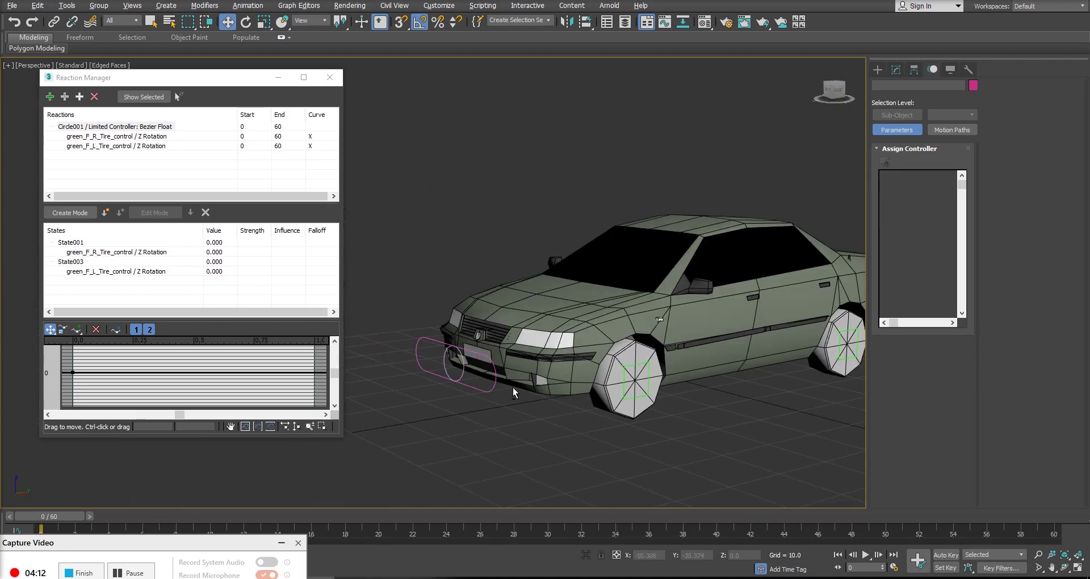
alt+middle_drag(512, 387, 657, 382)
scroll(640, 365, up, 4)
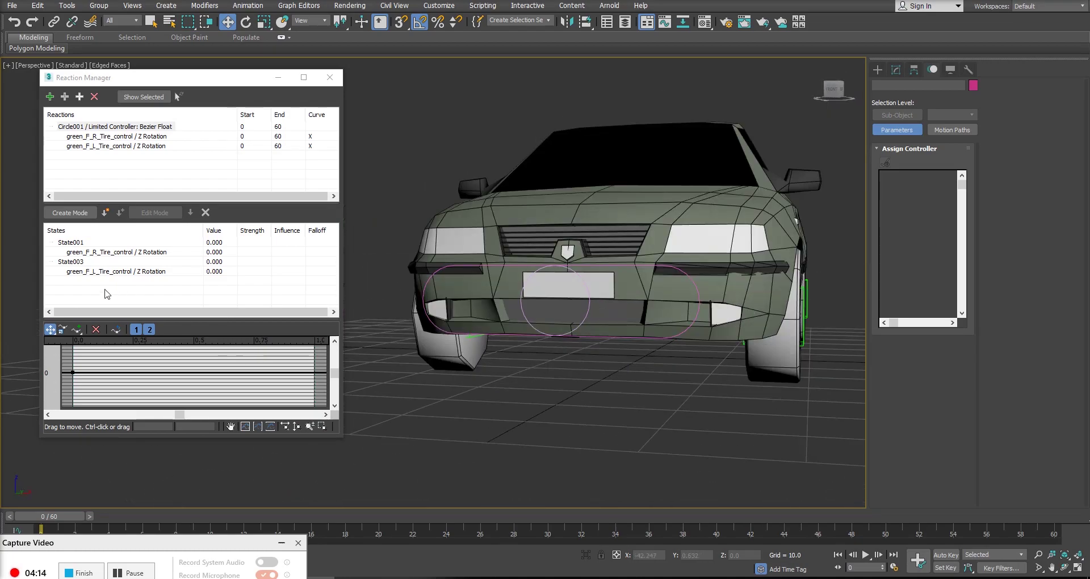
alt+middle_drag(584, 287, 542, 343)
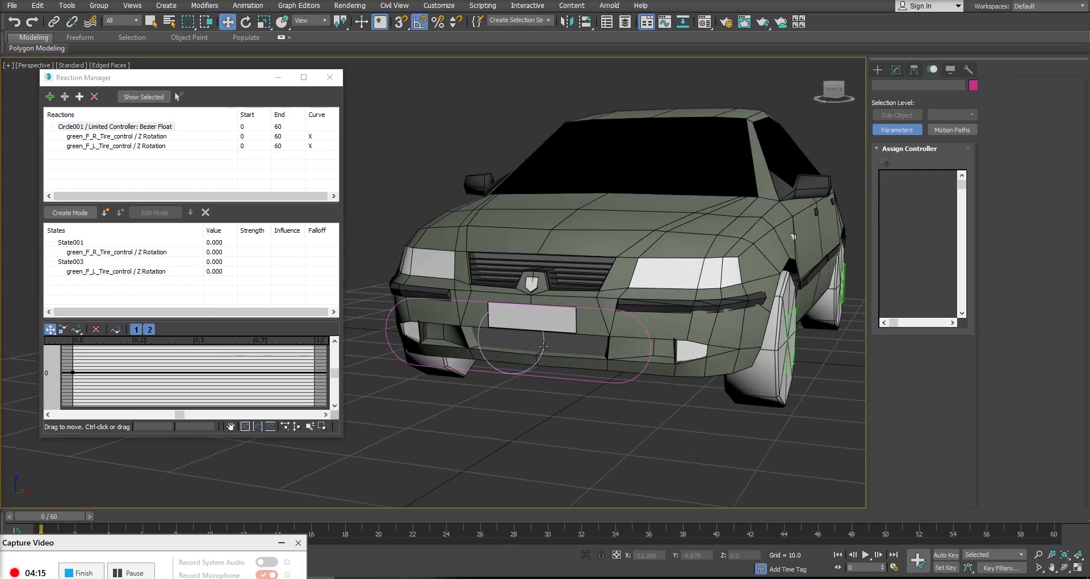
click(71, 262)
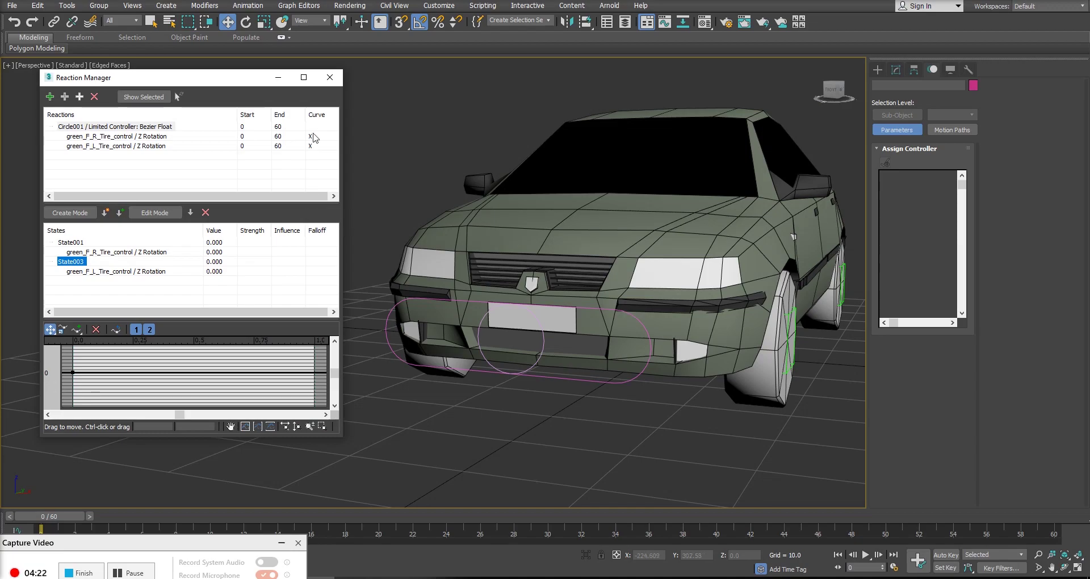
click(205, 212)
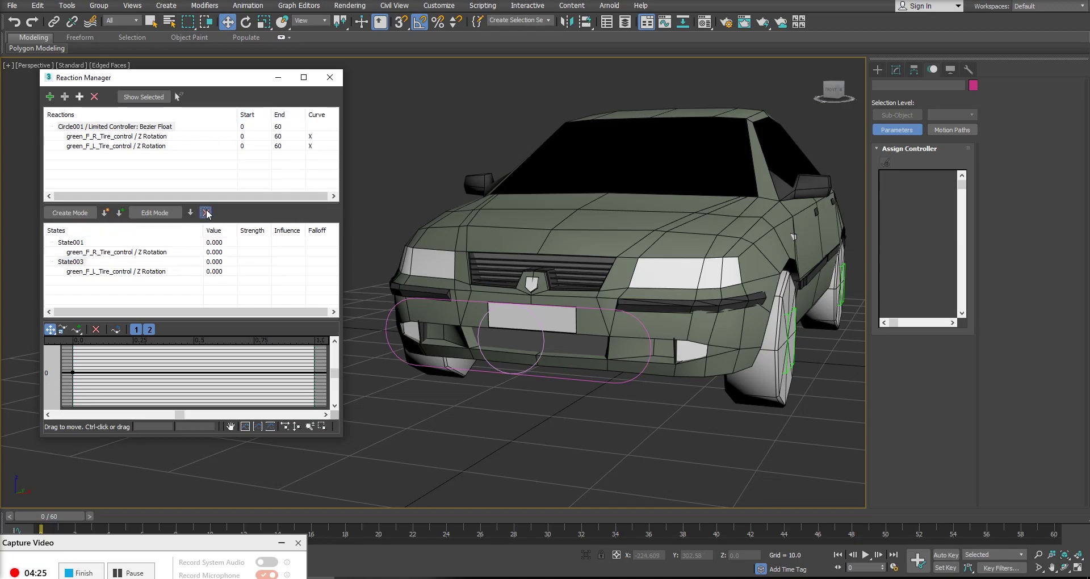
click(83, 243)
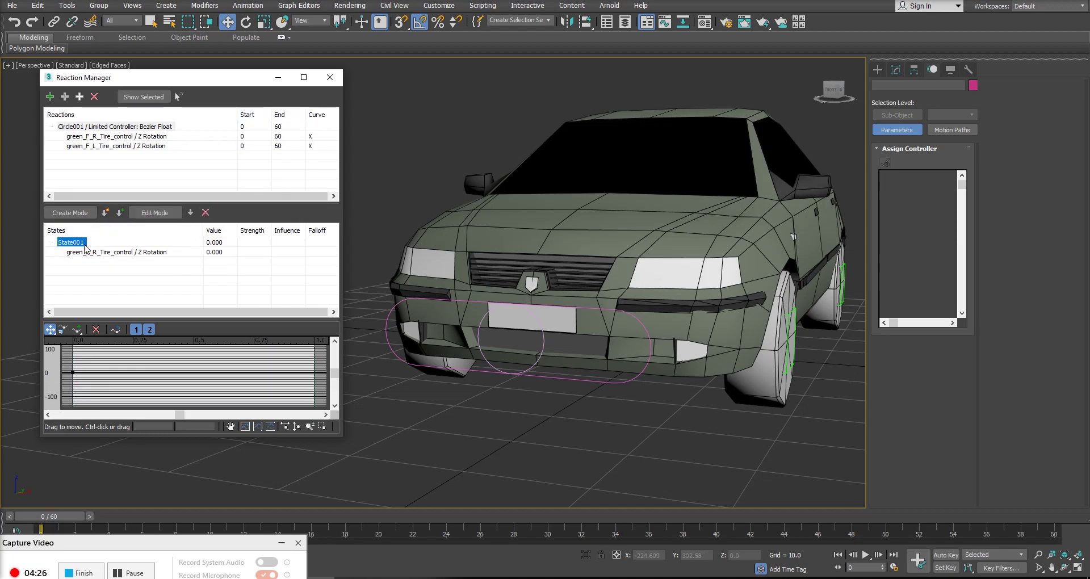
click(206, 212)
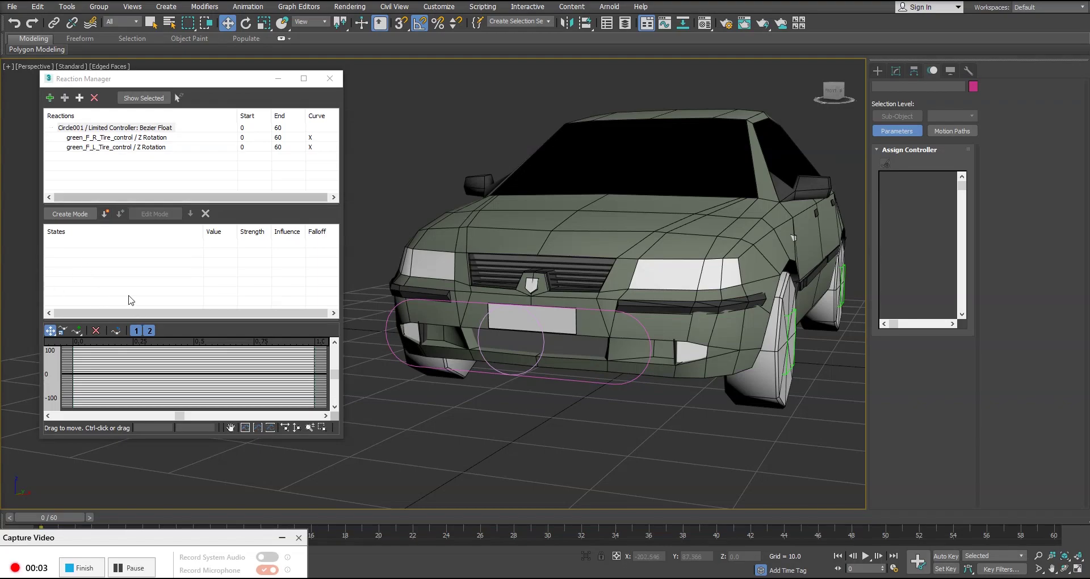
- Select the slider circle at its centre position and create a state covering both front tire controls
click(541, 349)
alt+middle_drag(540, 349, 623, 381)
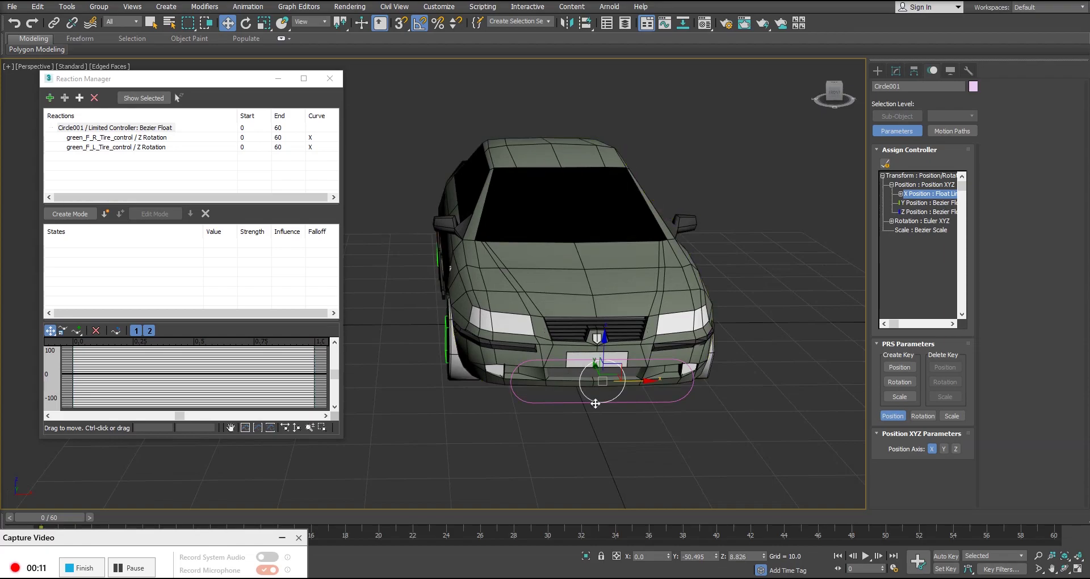
alt+middle_drag(635, 437, 628, 414)
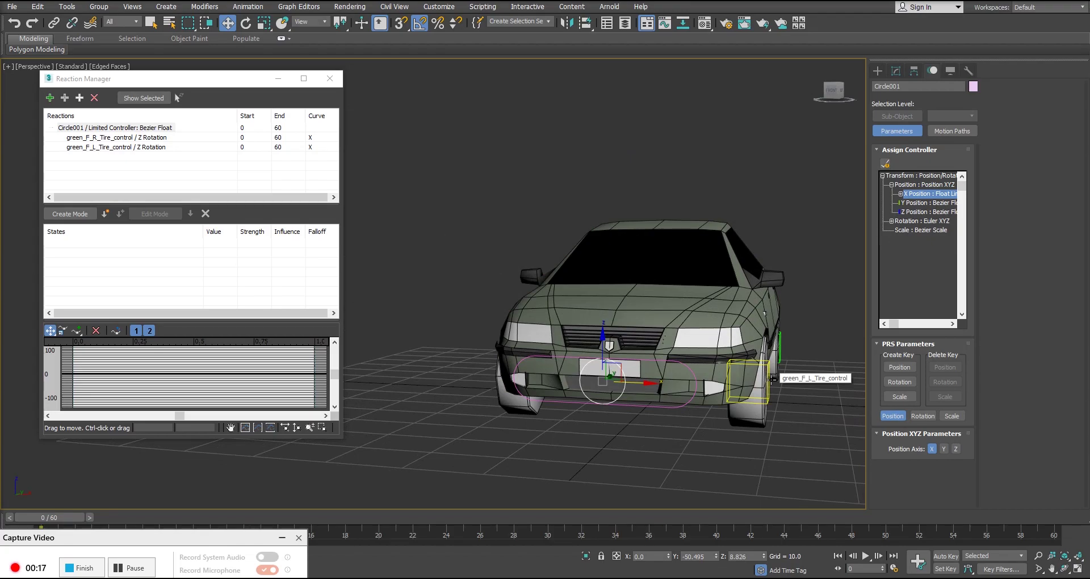
alt+middle_drag(738, 394, 478, 354)
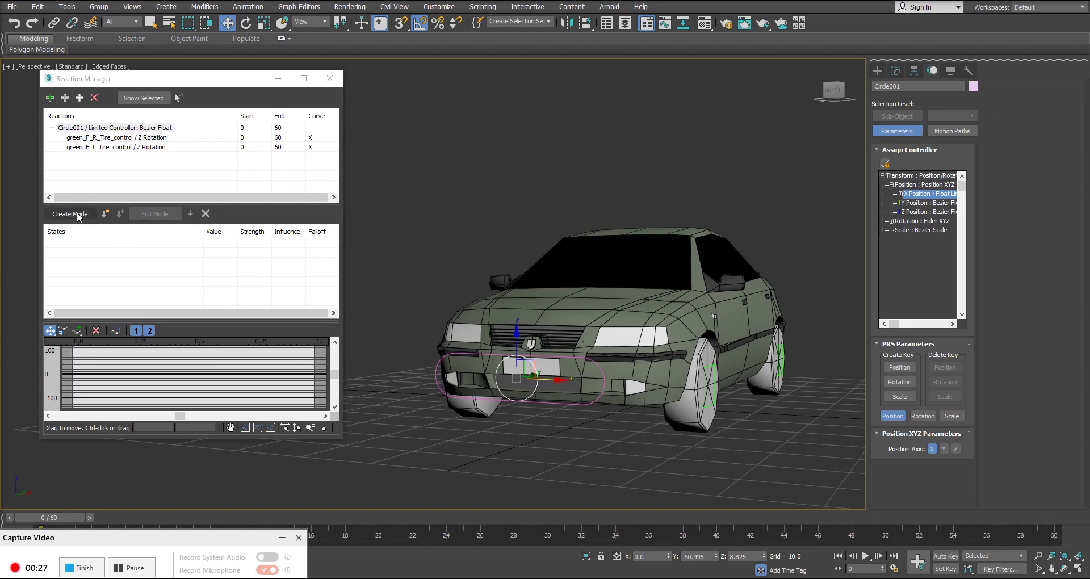
click(107, 217)
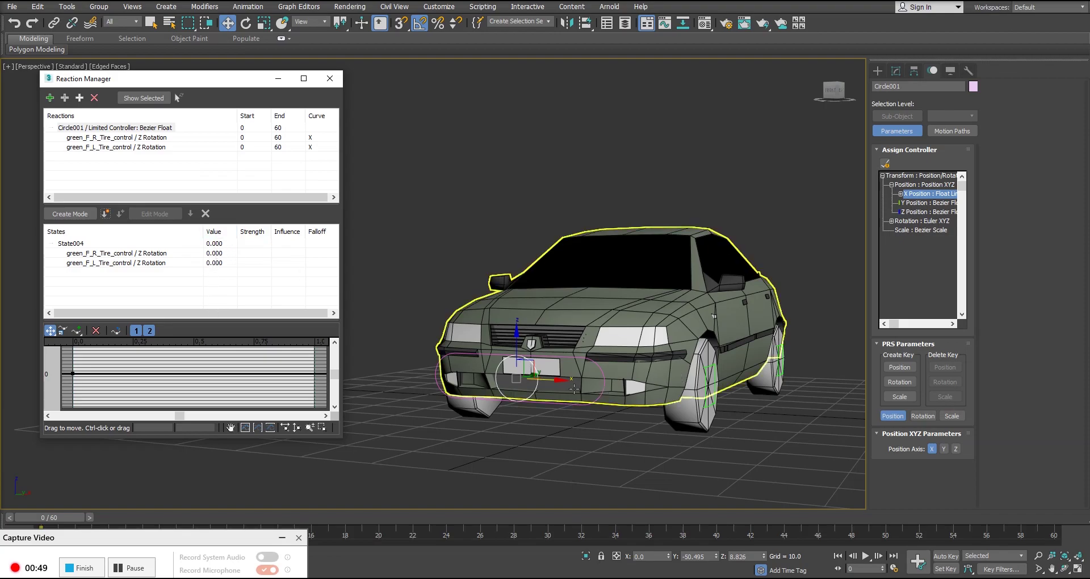
- Rename the new centre-position state as straight
alt+middle_drag(585, 409, 555, 383)
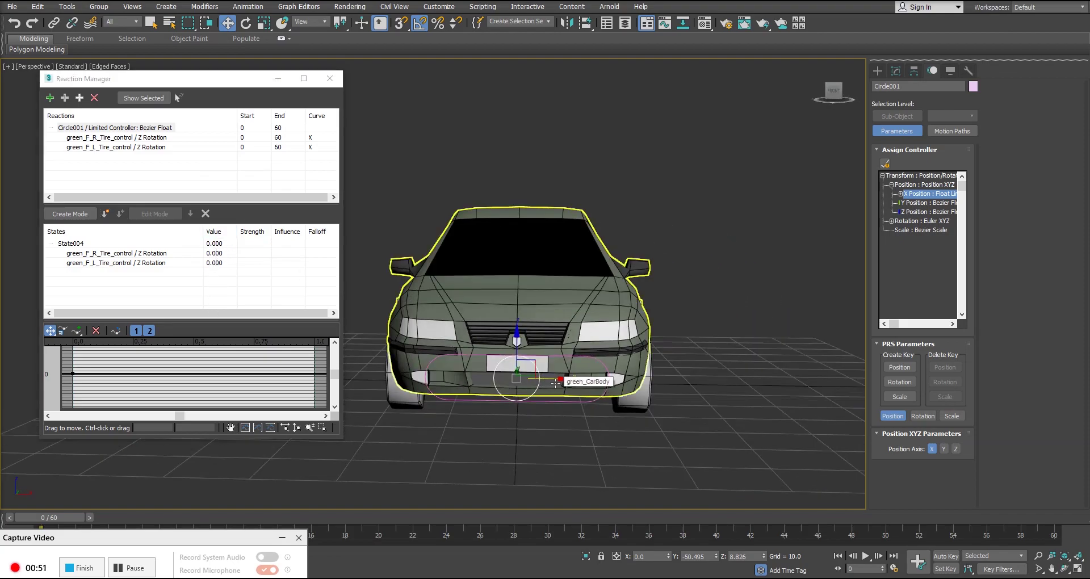
click(73, 243)
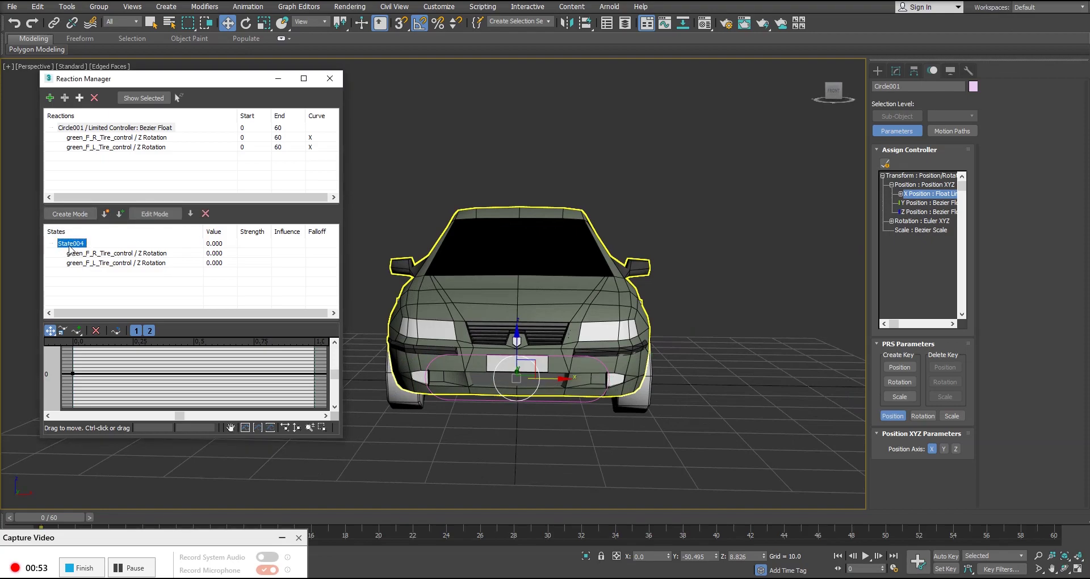
click(70, 244)
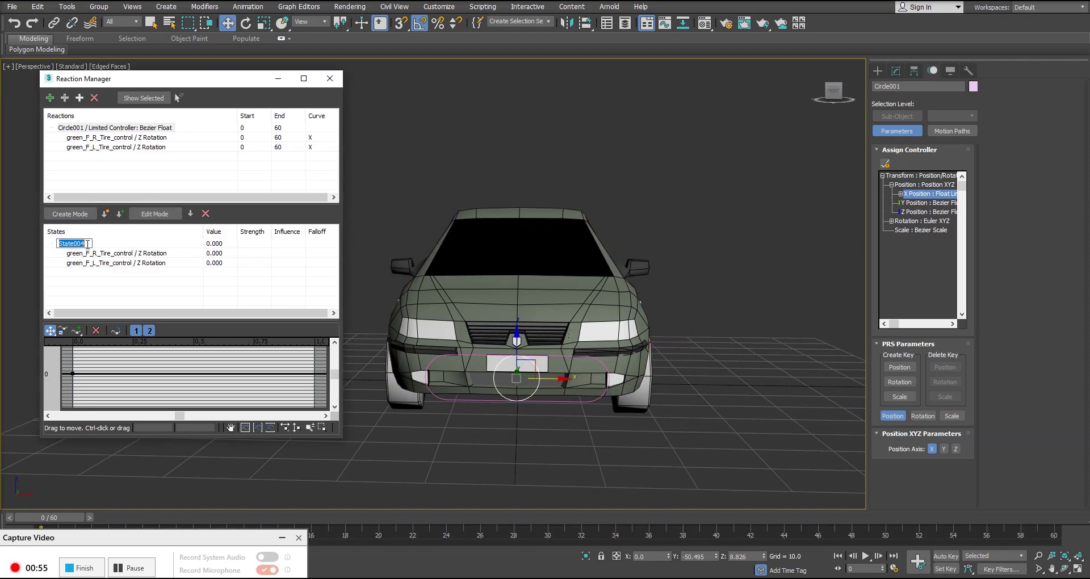
text(straight)
key(Return)
- Slide the circle to its negative X limit, about -8.8, and create a second state there
middle_drag(531, 444, 626, 392)
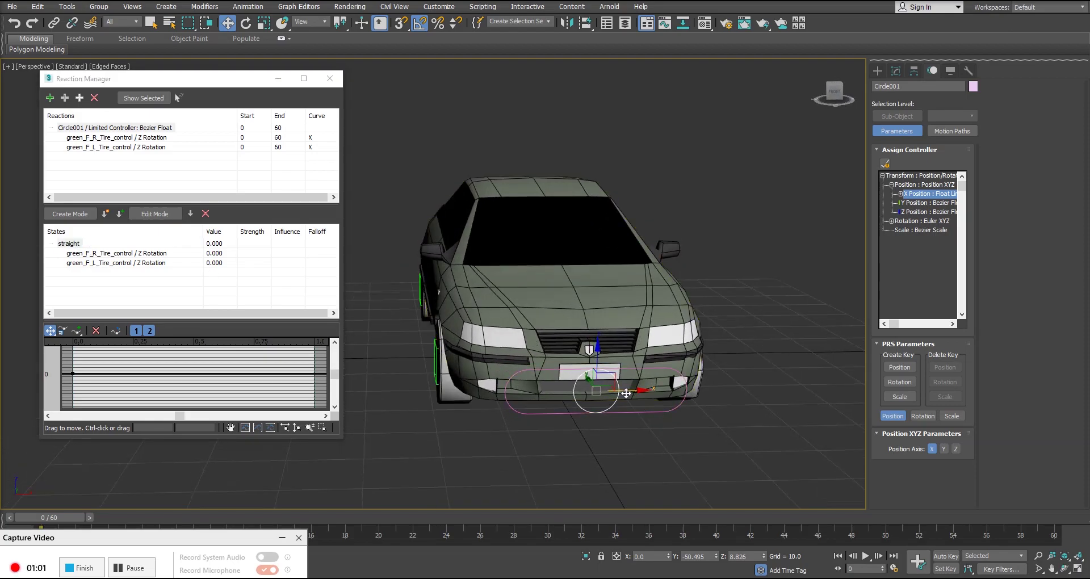
drag(626, 393, 559, 393)
middle_drag(574, 457, 607, 438)
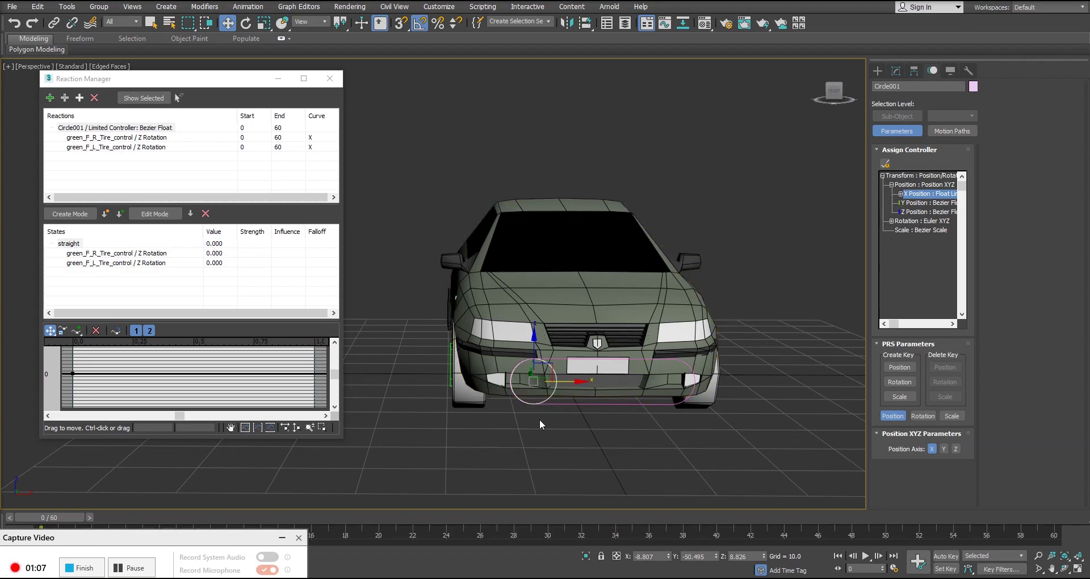
click(105, 214)
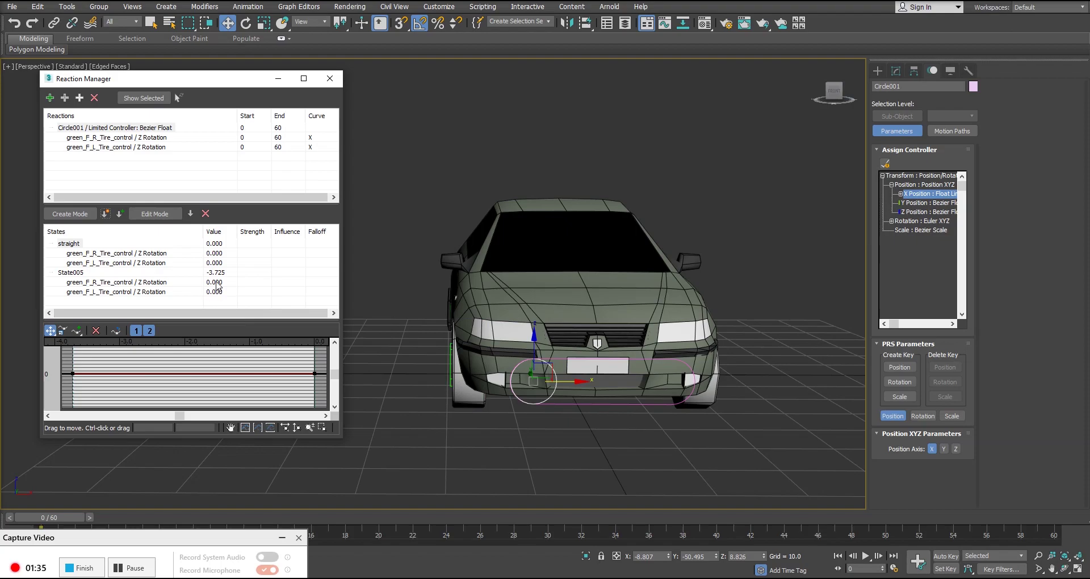
- Try a Z Rotation of 20 for the front right tire control in the second state
double_click(216, 283)
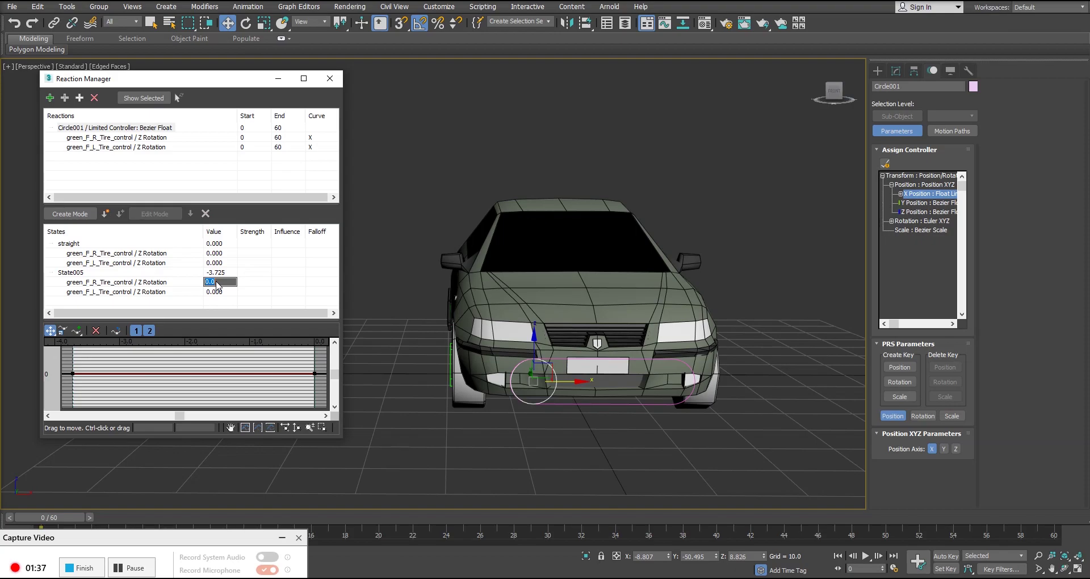
key(Return)
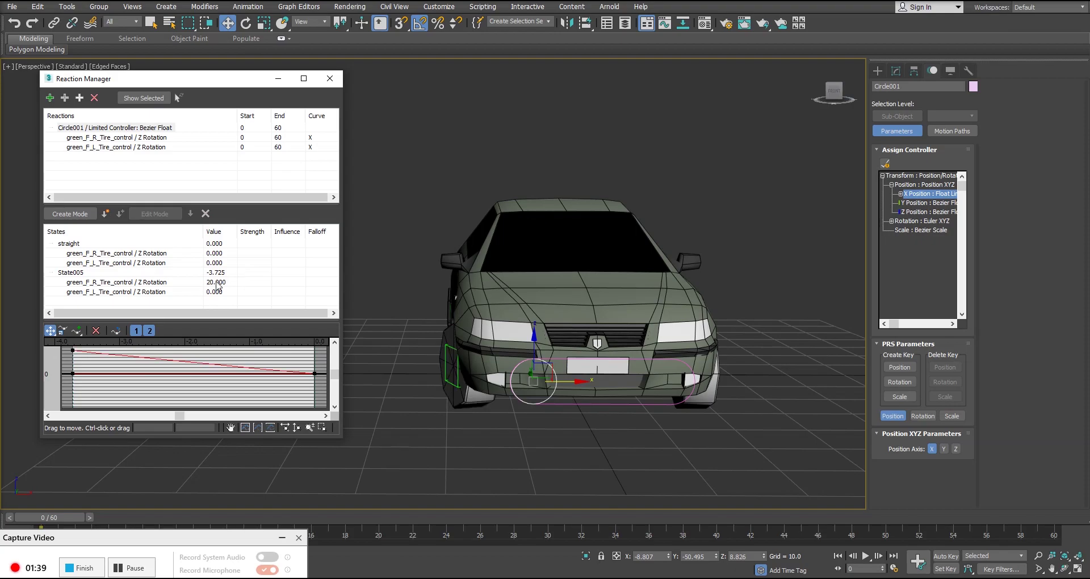
alt+middle_drag(487, 387, 499, 402)
scroll(455, 358, up, 3)
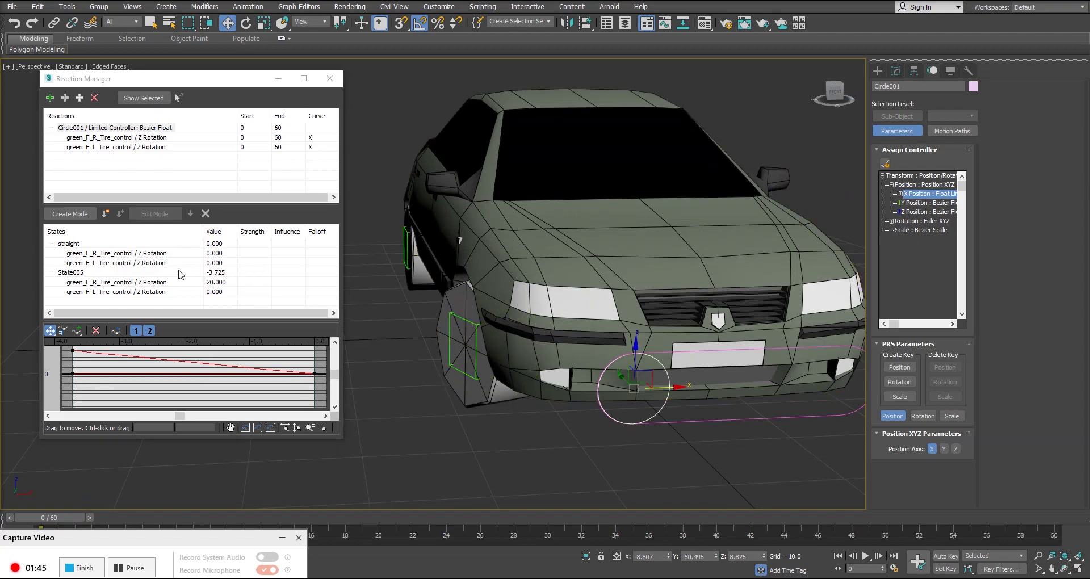
double_click(209, 282)
text(20)
key(Return)
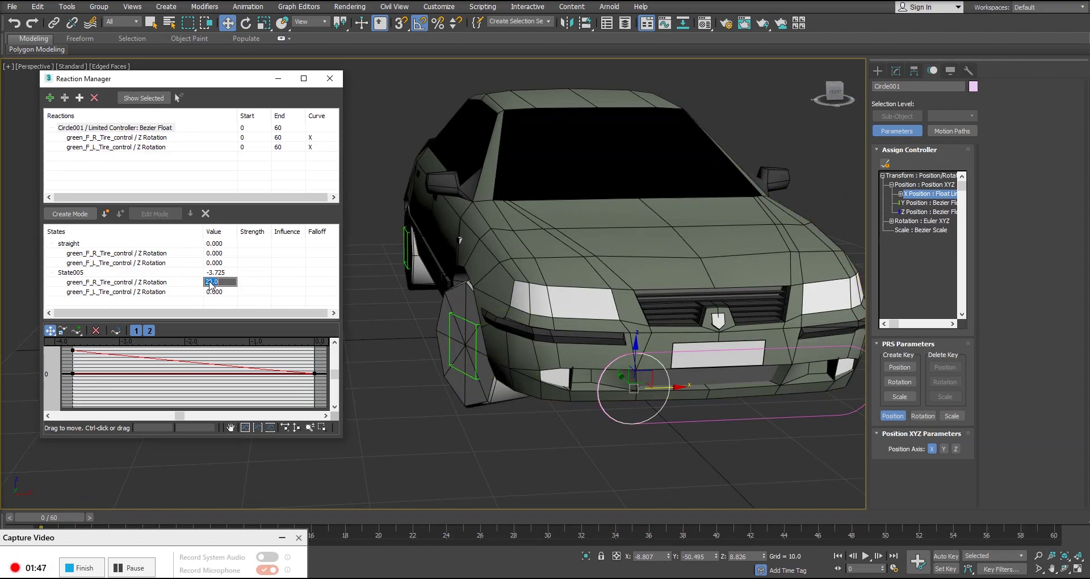
double_click(219, 285)
key(Return)
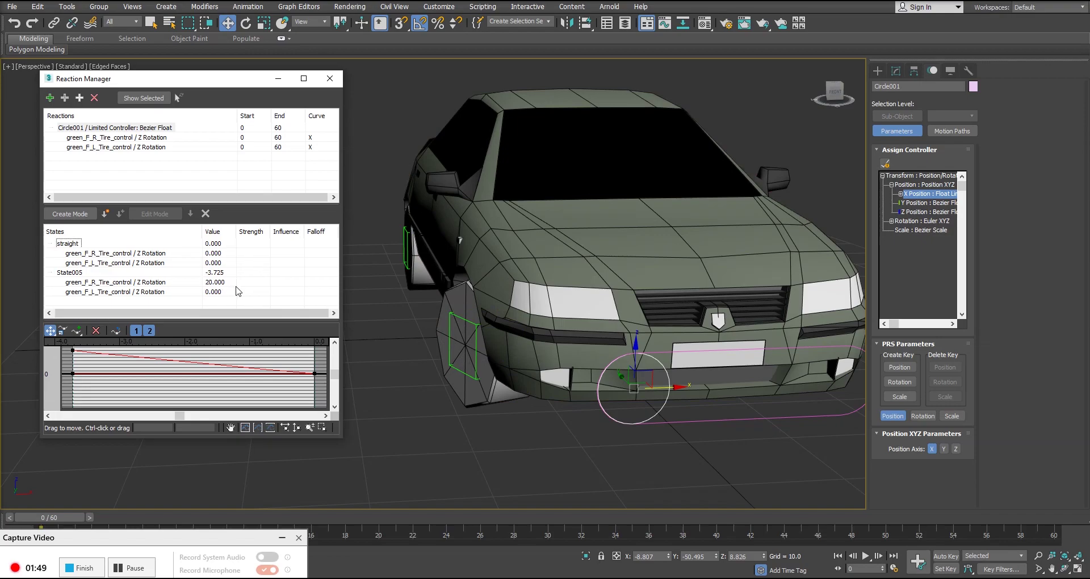
double_click(219, 283)
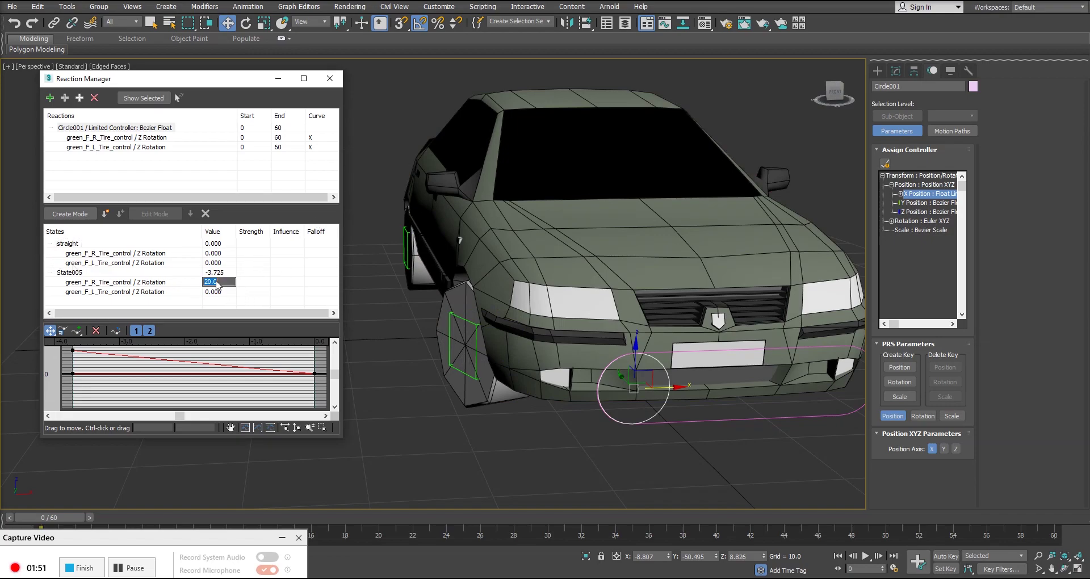
key(Return)
- Try a Z Rotation of -20 for the front right tire control in the second state
double_click(219, 283)
text(-20)
key(Return)
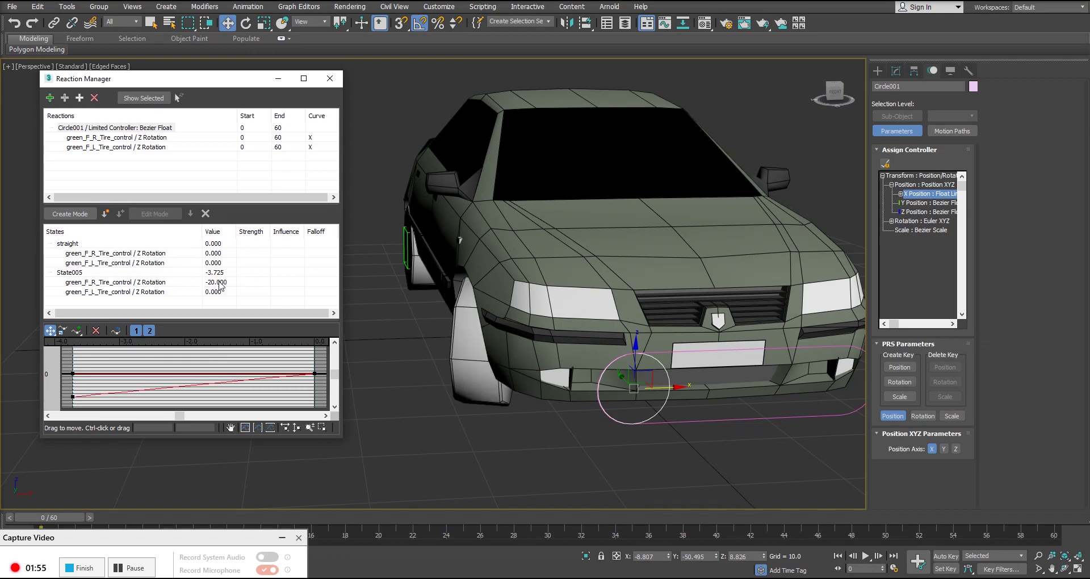
- Set the front right tire control's Z Rotation in the second state to -25
alt+middle_drag(567, 337, 483, 332)
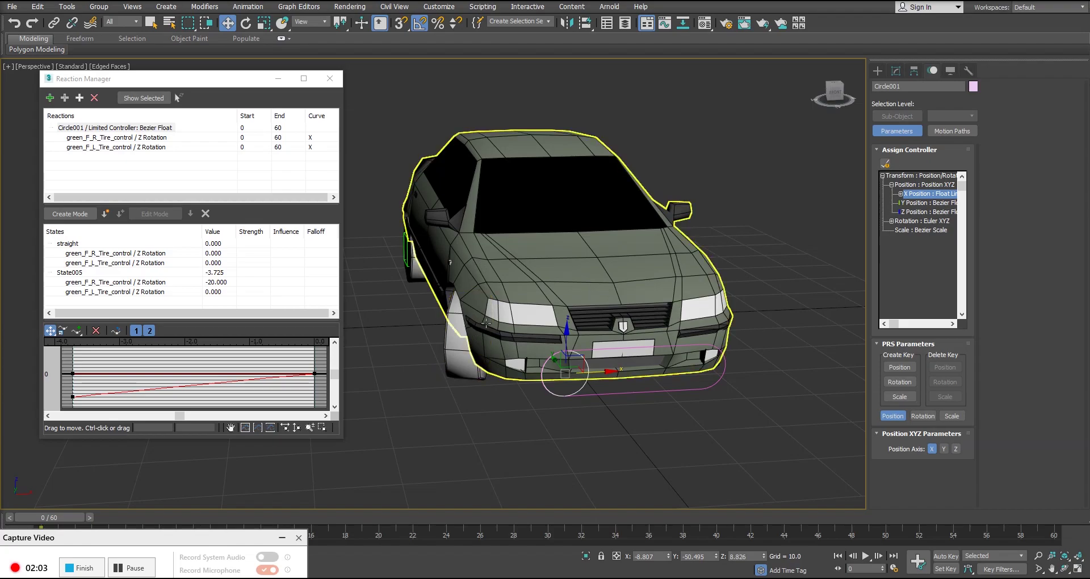
double_click(217, 282)
text(-)
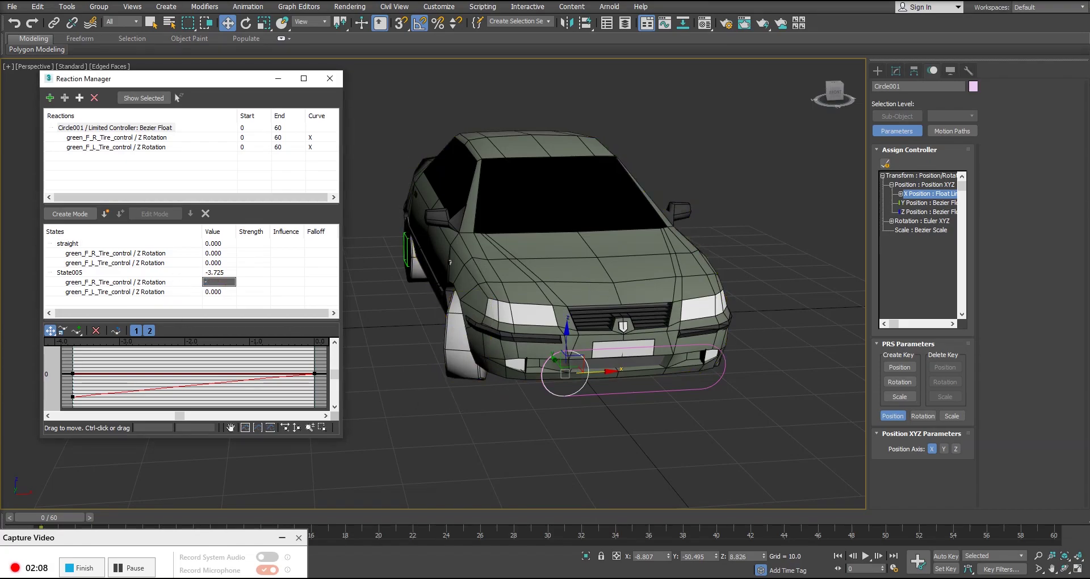
text(25)
key(Return)
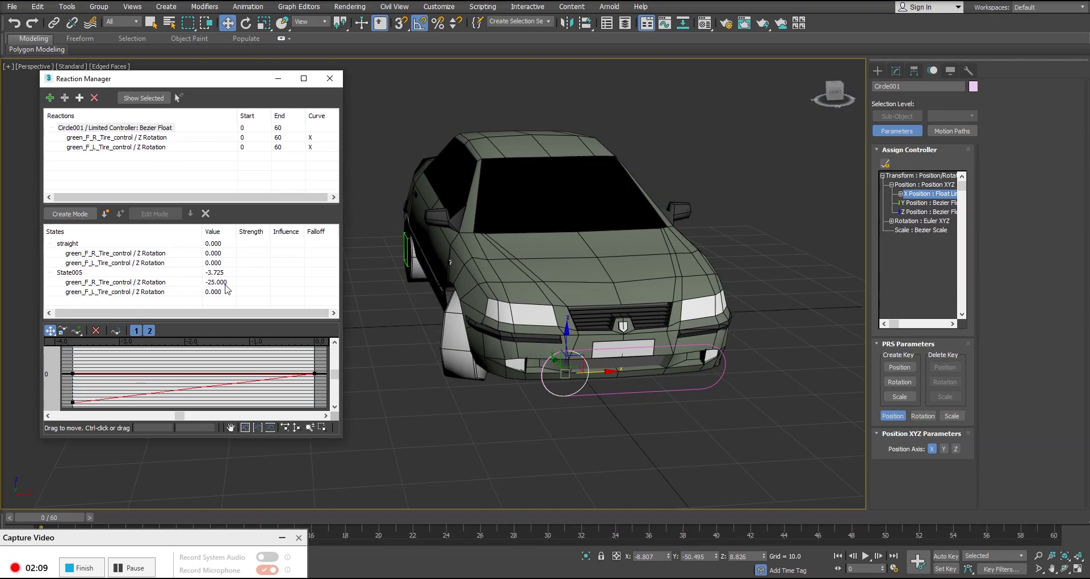
- Set the front left tire control's Z Rotation in the second state to -25
mouse_move(630, 352)
alt+middle_down()
mouse_move(619, 329)
mouse_move(629, 355)
alt+middle_up()
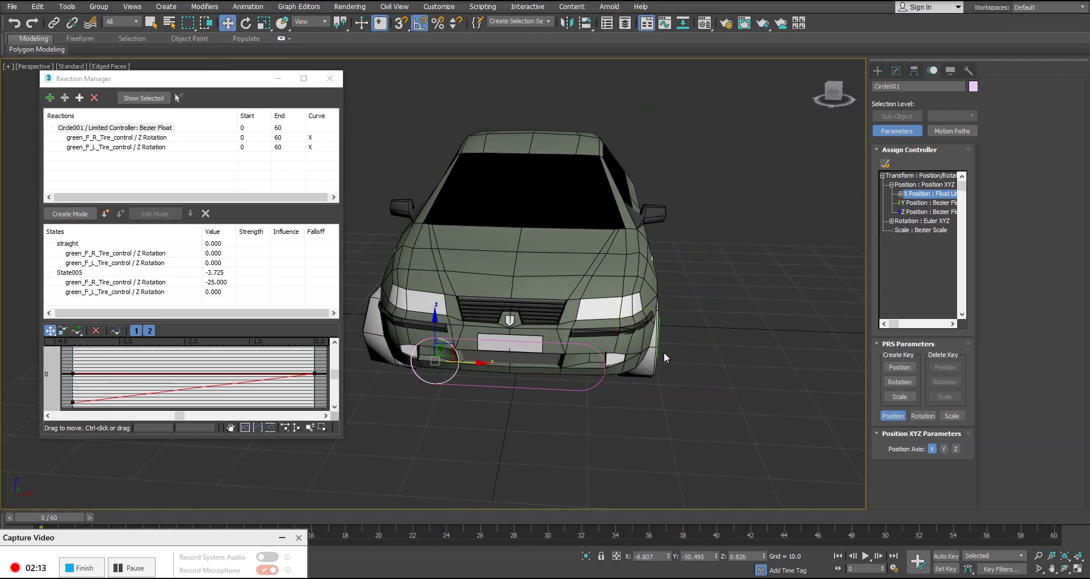
click(213, 292)
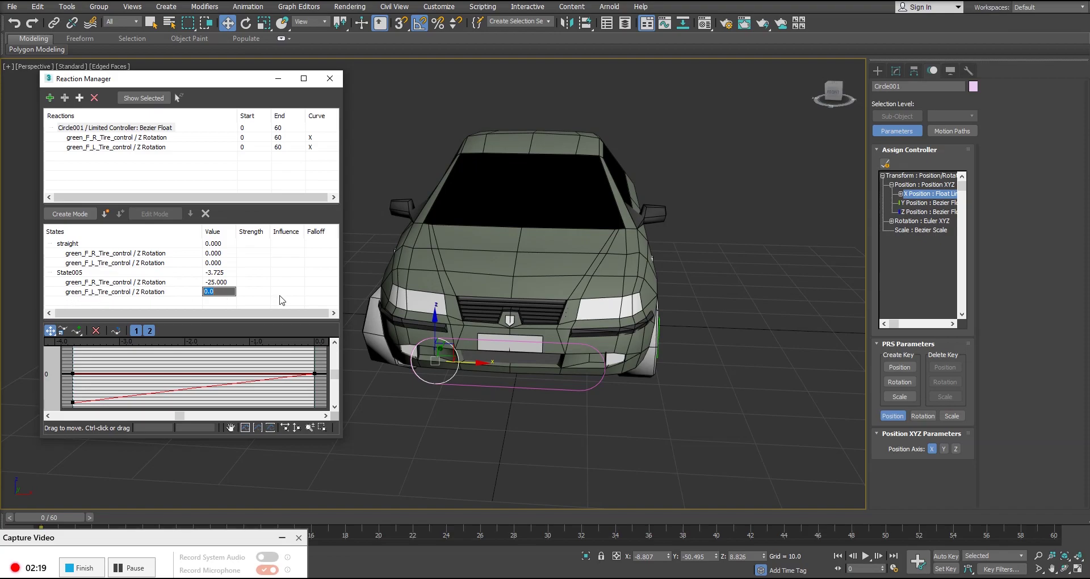
text(-25)
key(Return)
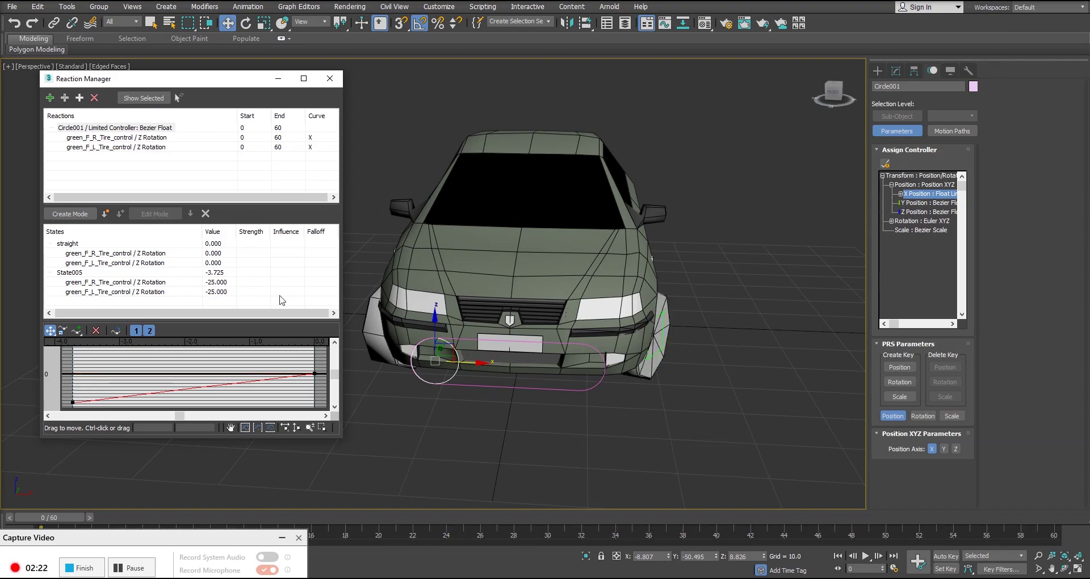
- Slide the circle along X to its opposite limit, about 8.8
alt+middle_drag(570, 293, 685, 338)
drag(546, 363, 611, 340)
click(630, 363)
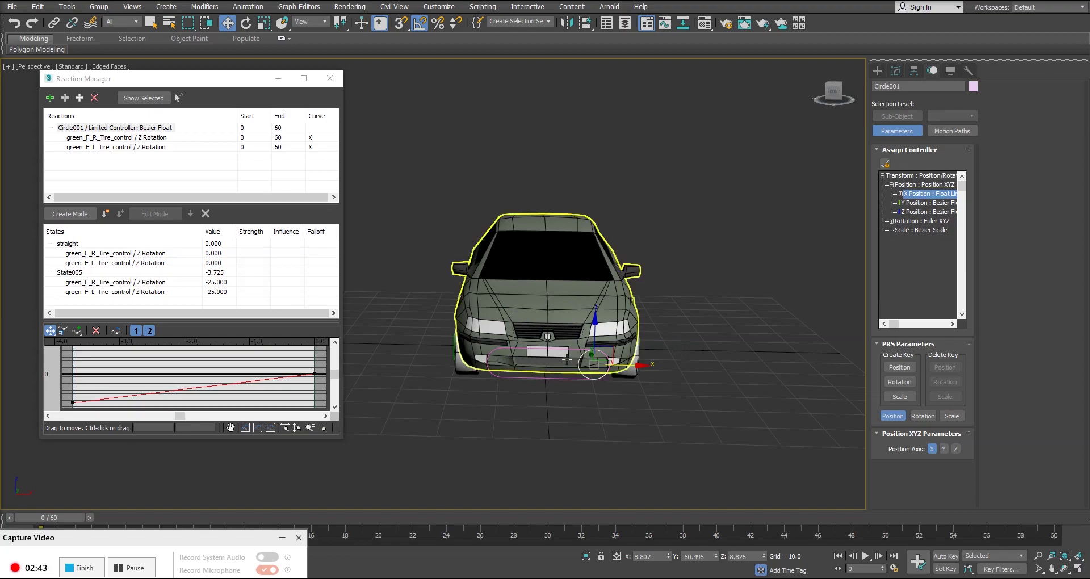
scroll(668, 386, up, 4)
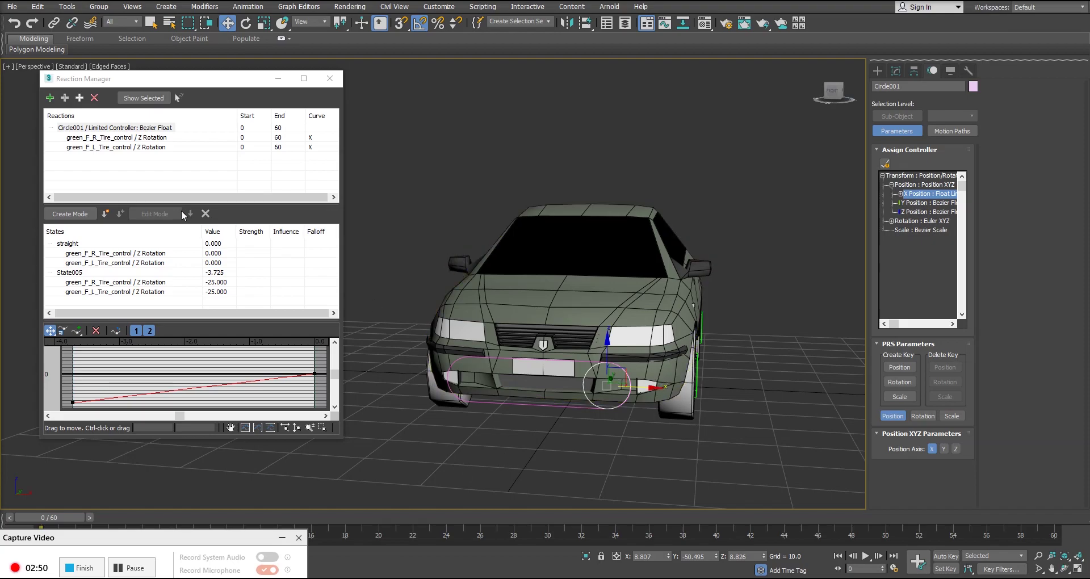
- Add a third state at the circle's current limit and set both front tire controls' Z Rotation in it to 25
click(108, 215)
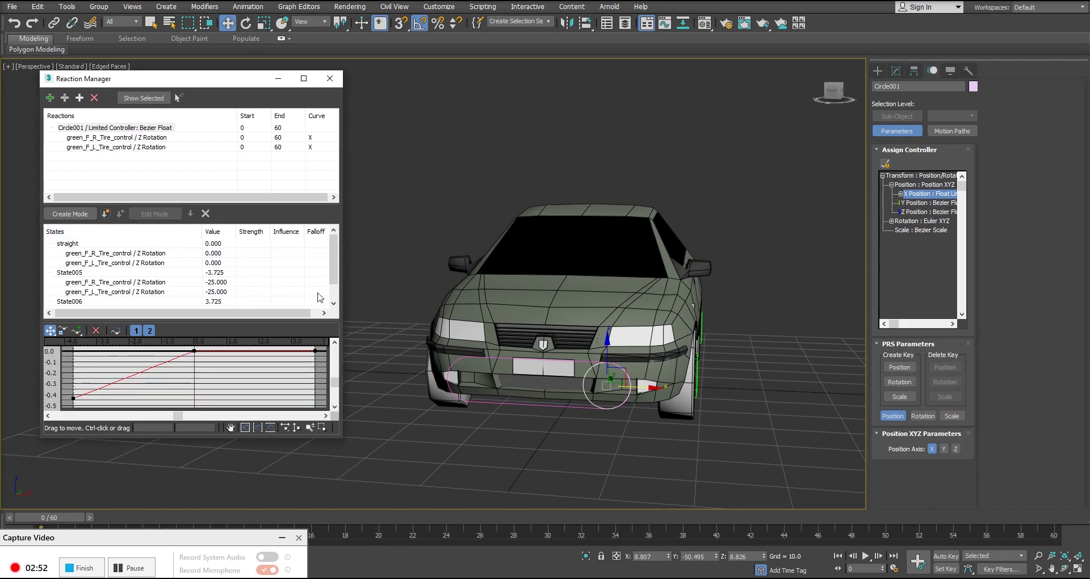
drag(334, 273, 320, 304)
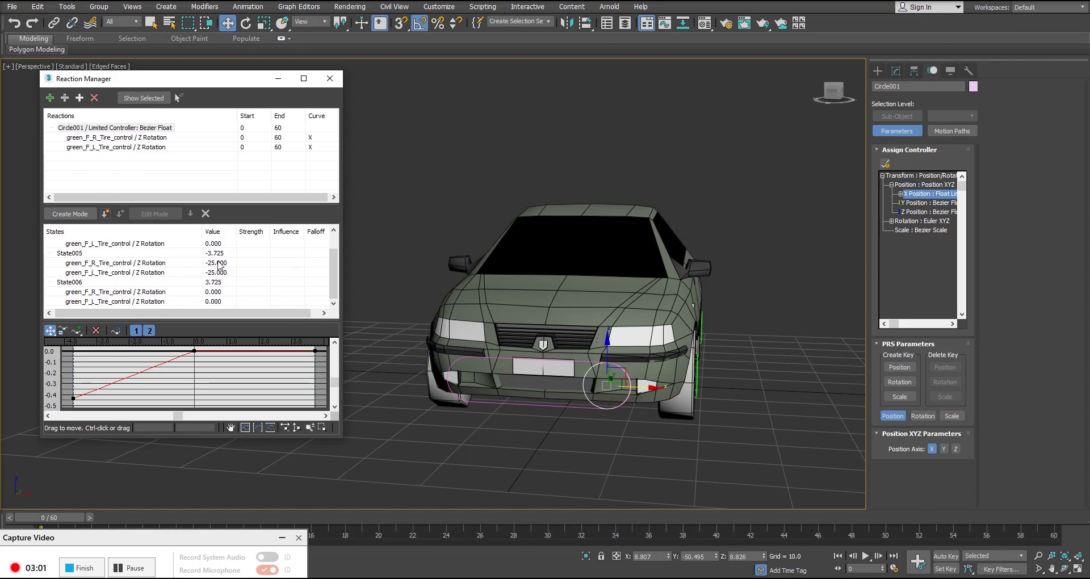
double_click(219, 293)
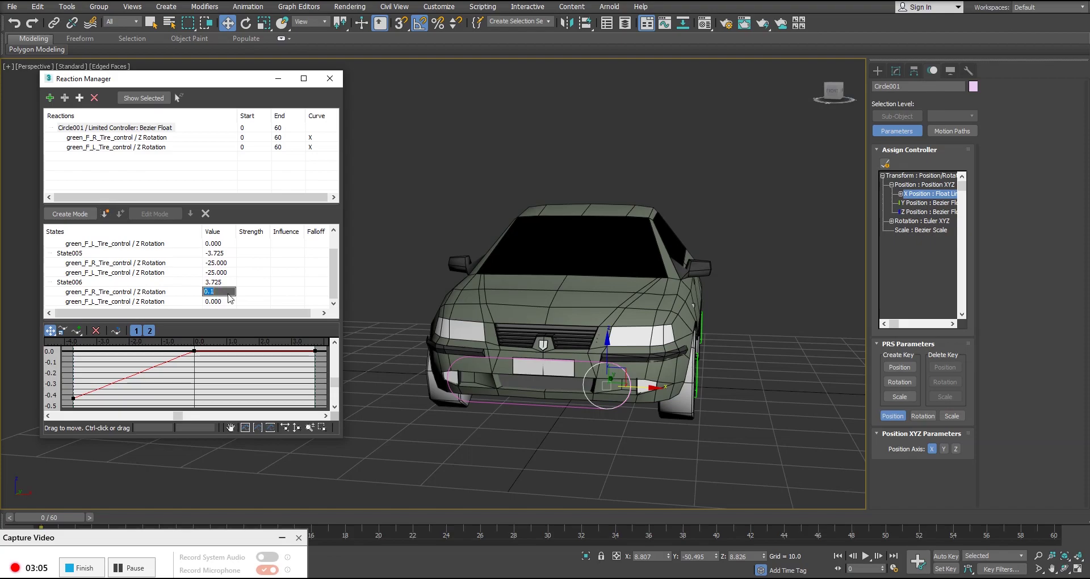
text(25)
double_click(219, 301)
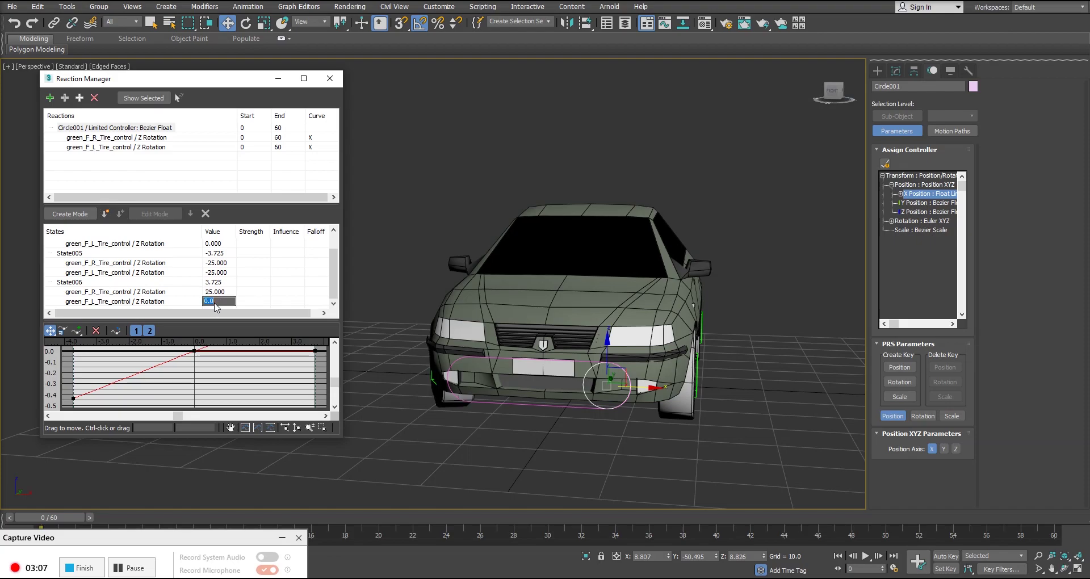
text(25)
key(Return)
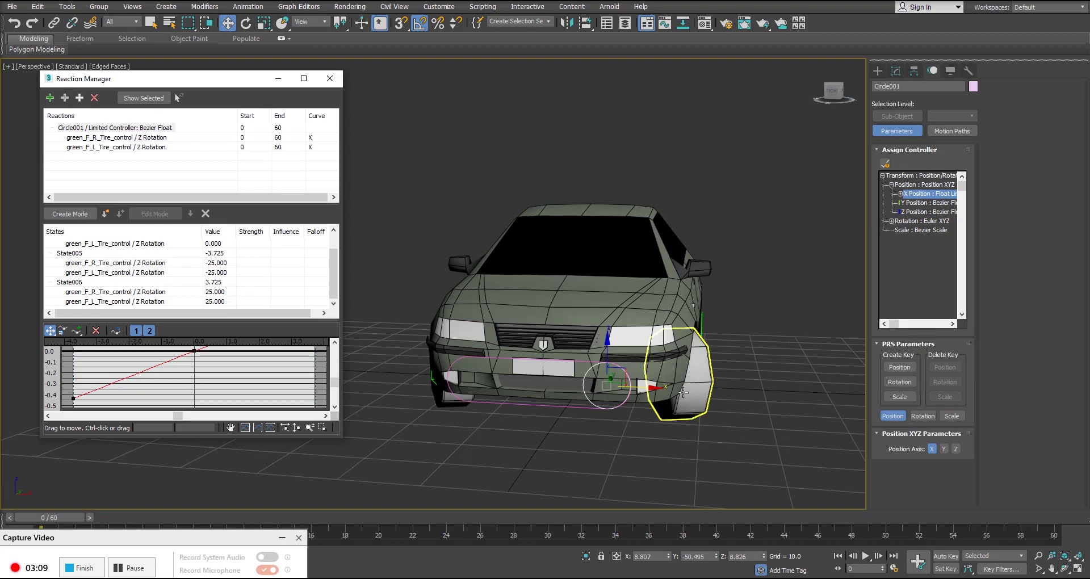
- Test the steering by sliding the circle along X to its opposite limit, about -8.8
scroll(667, 367, up, 2)
scroll(667, 367, up, 1)
drag(668, 367, 579, 348)
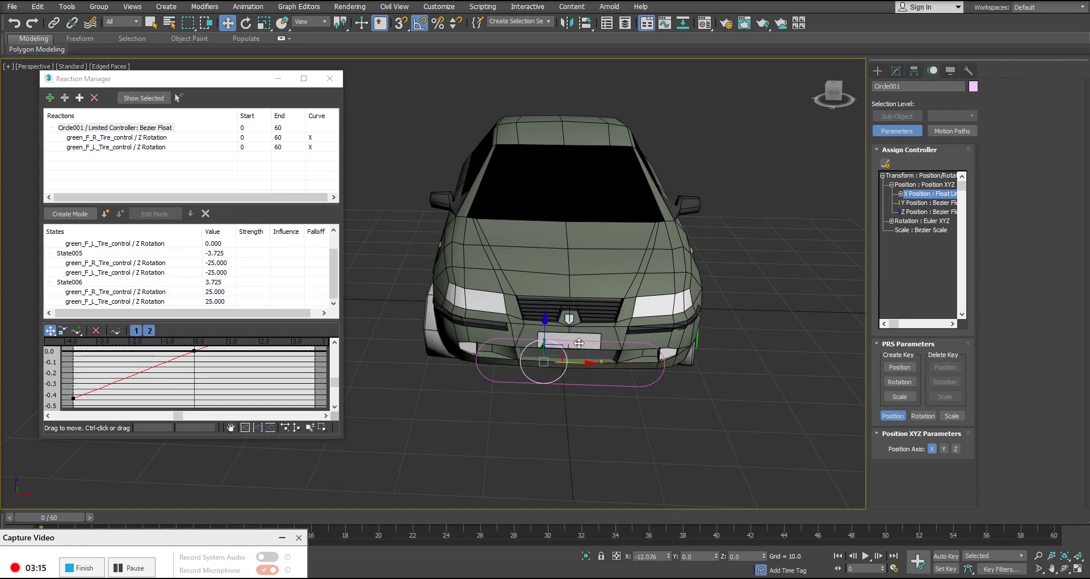
alt+middle_drag(579, 348, 581, 347)
drag(581, 347, 542, 356)
alt+middle_drag(709, 341, 755, 335)
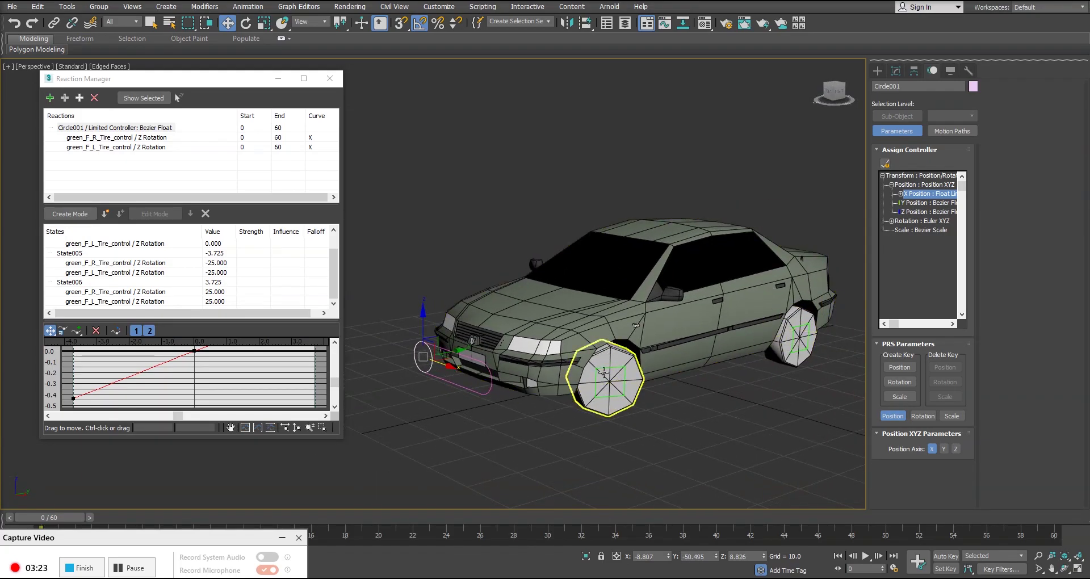
- Examine the front left wheel's turn and its clearance to the car body from several angles
scroll(640, 344, up, 3)
scroll(640, 343, down, 3)
scroll(636, 398, up, 3)
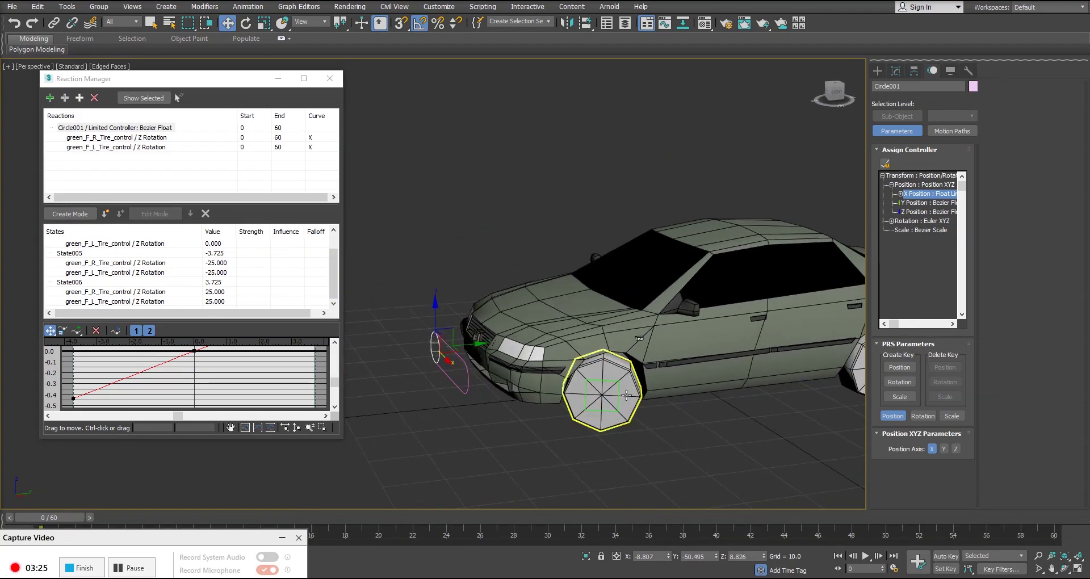
alt+middle_drag(626, 394, 644, 339)
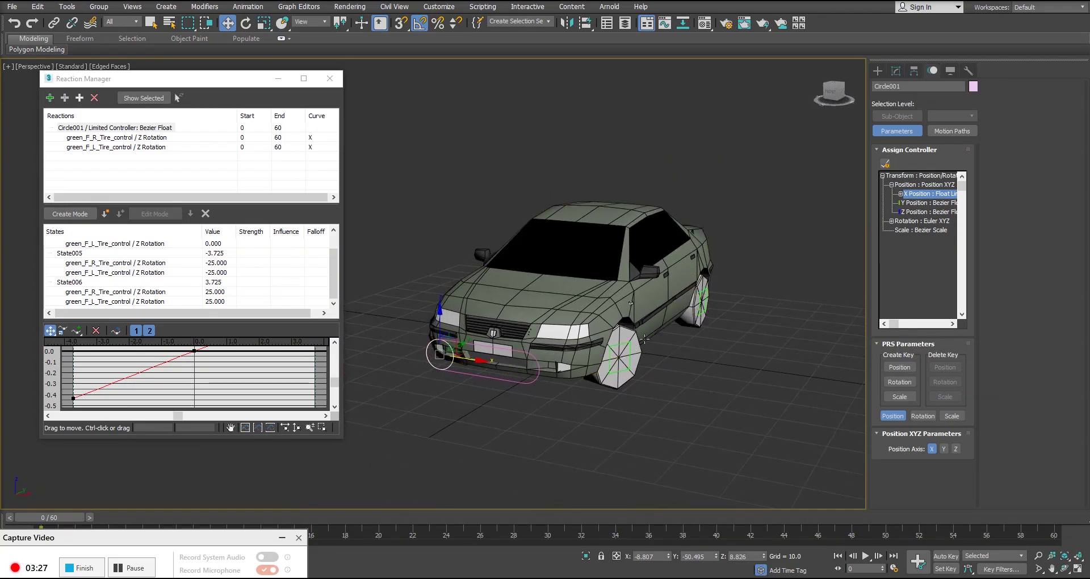
scroll(439, 346, up, 4)
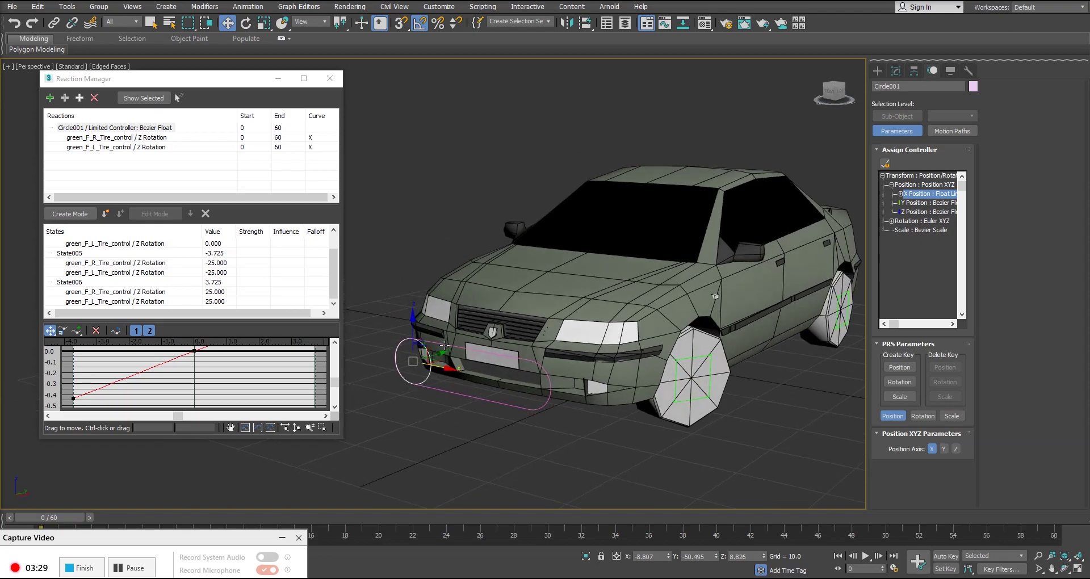
alt+middle_drag(438, 347, 483, 395)
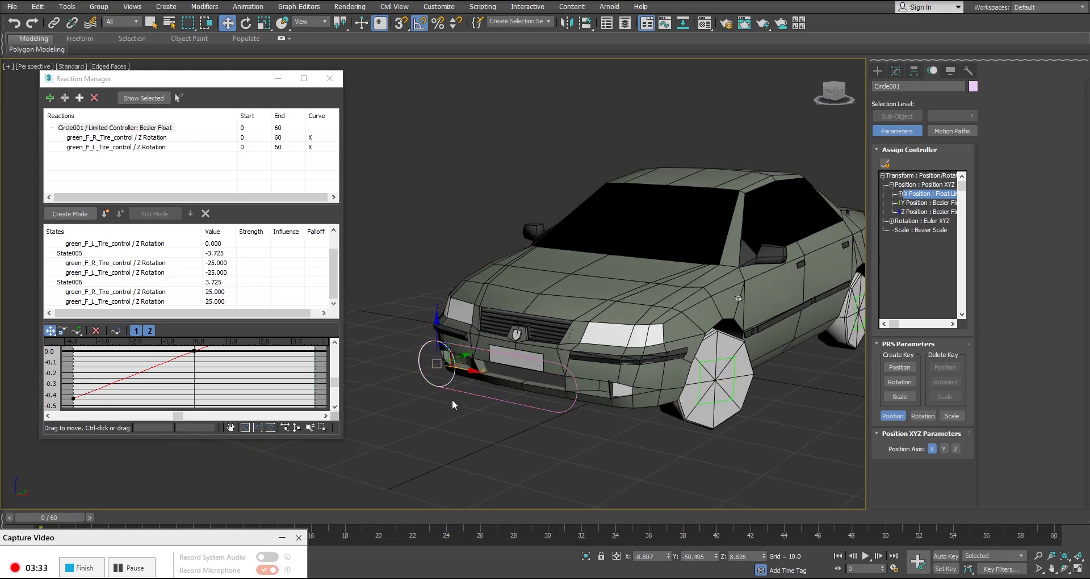
alt+middle_drag(499, 393, 492, 393)
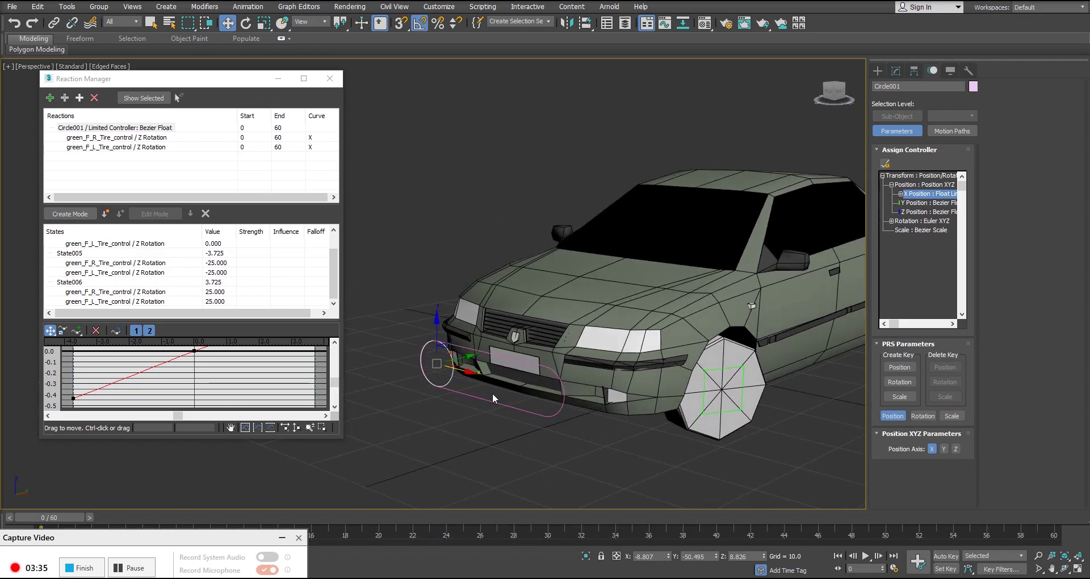
- Align the circle to the center of the rounded slider outline in front of the car
key(alt+a)
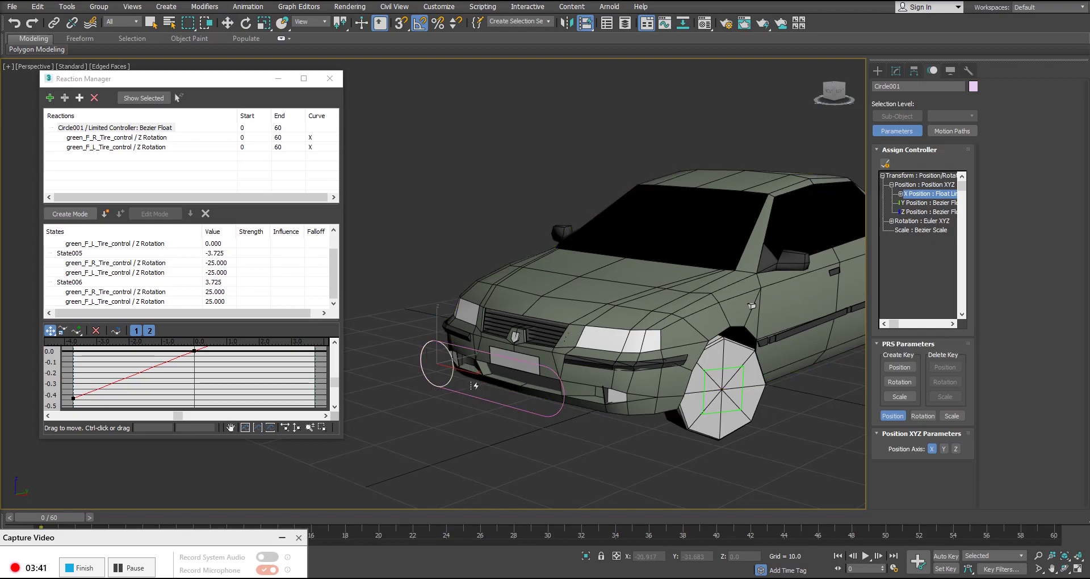
click(474, 389)
alt+middle_drag(474, 388, 557, 356)
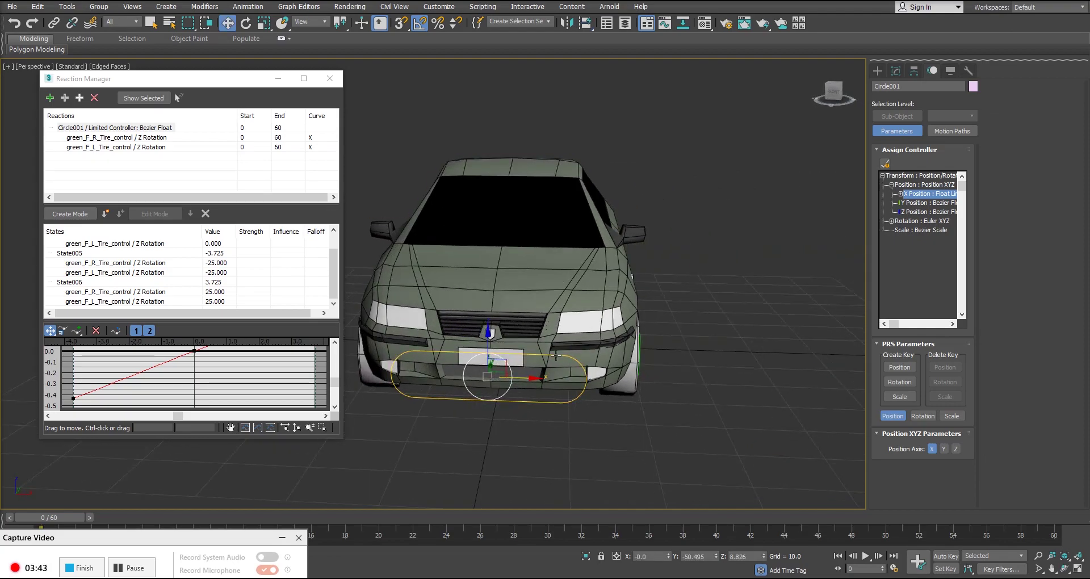
- Rename the second state, State005, to "right" in the Reaction Manager
mouse_move(455, 406)
alt+middle_down()
mouse_move(546, 395)
mouse_move(446, 406)
alt+middle_up()
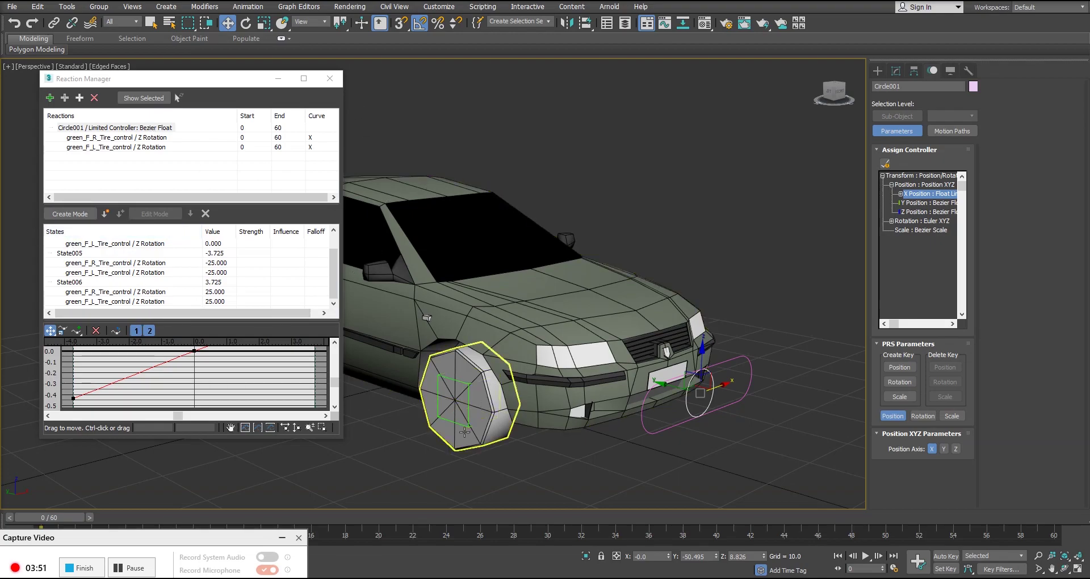
alt+middle_drag(454, 399, 641, 410)
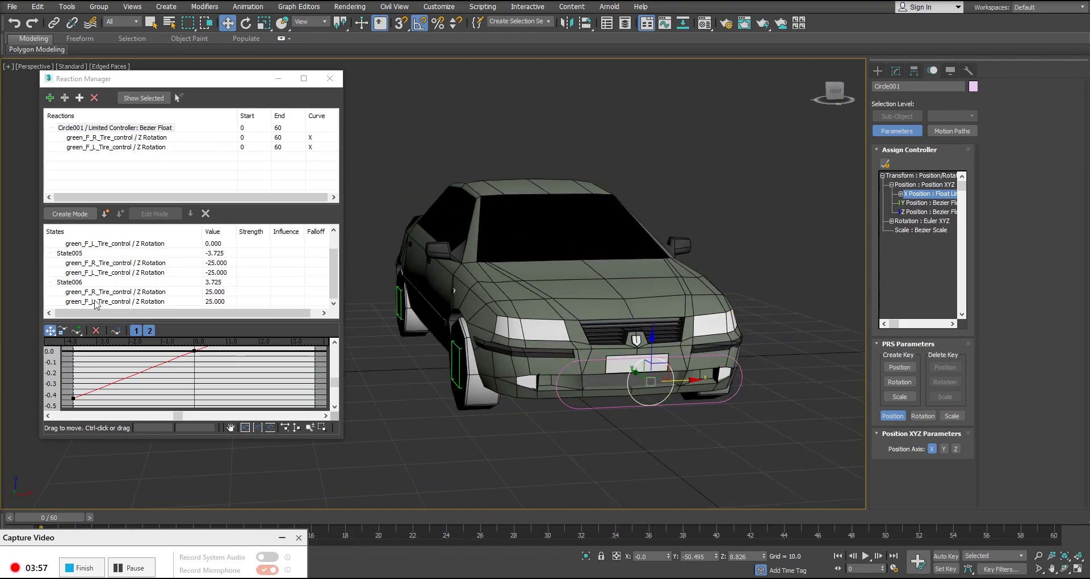
scroll(85, 264, up, 1)
click(77, 274)
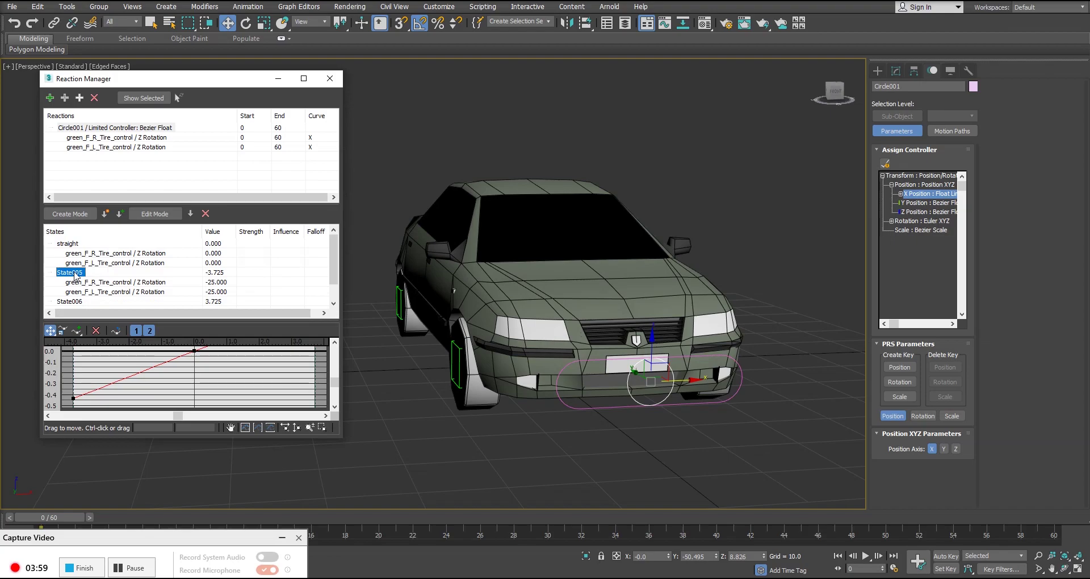
click(73, 273)
text(right)
key(Return)
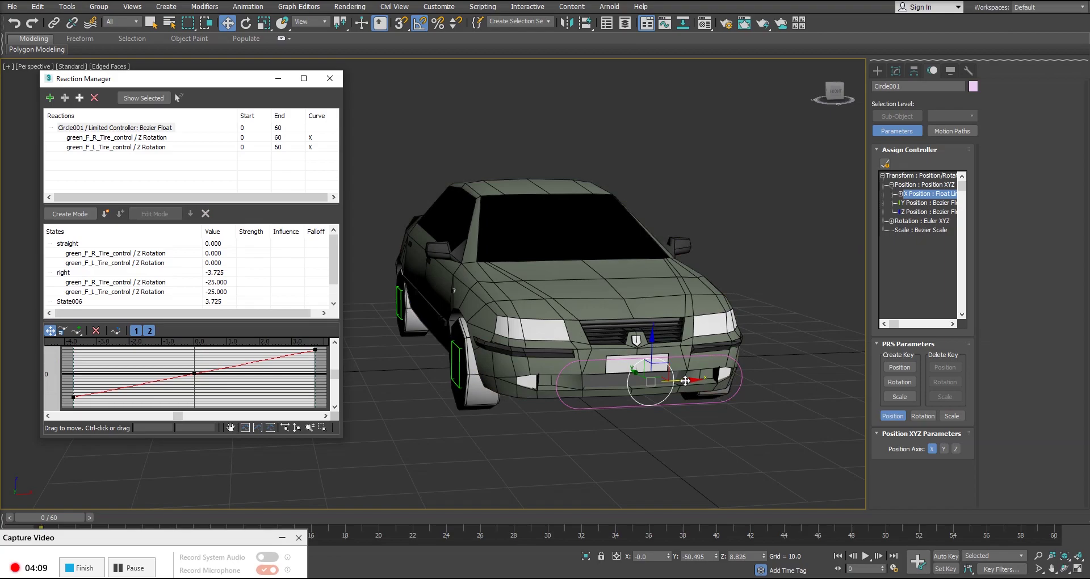
- Slide the circle along X to check the turning direction, and undo the move
drag(670, 380, 600, 380)
alt+middle_drag(516, 239, 499, 221)
key(ctrl+z)
- Rename the third state, State006, to "left" in the Reaction Manager
scroll(113, 267, down, 1)
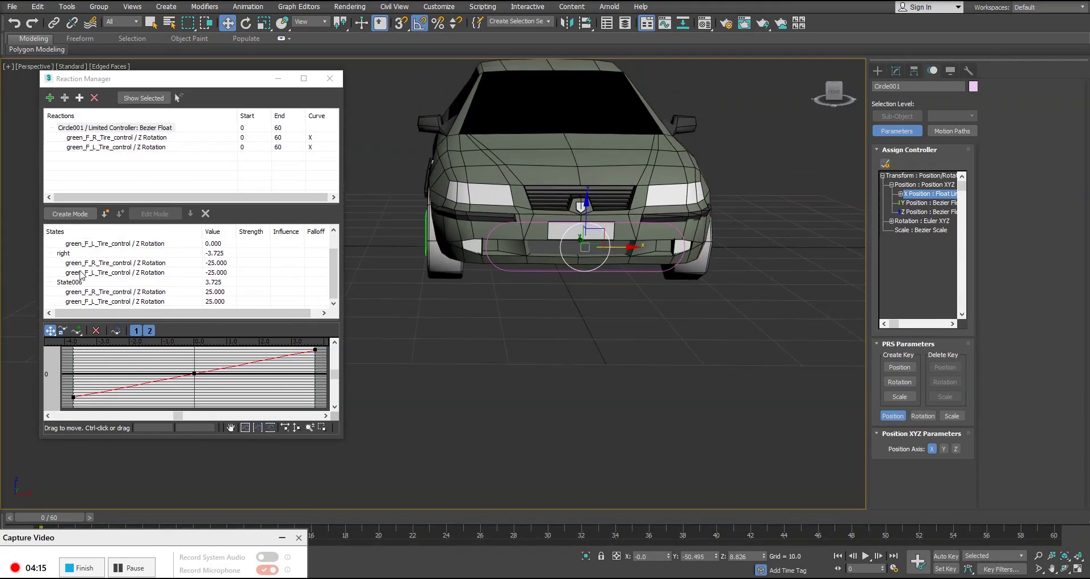
click(71, 282)
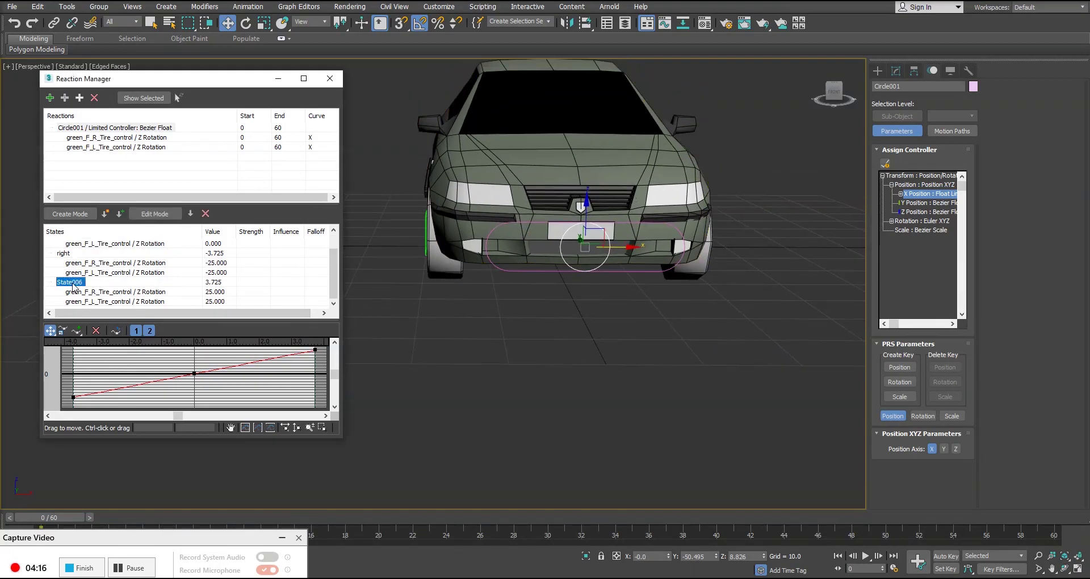
click(105, 283)
text(left)
key(Return)
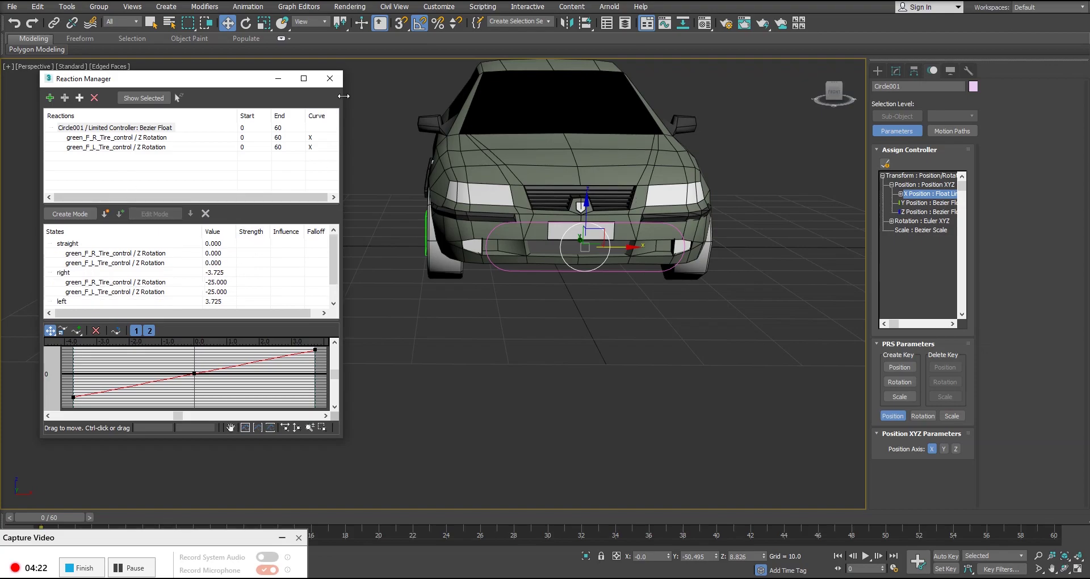
- Close the Reaction Manager and slide the circle along its X axis to test the finished steering
click(329, 79)
alt+middle_drag(510, 351, 535, 331)
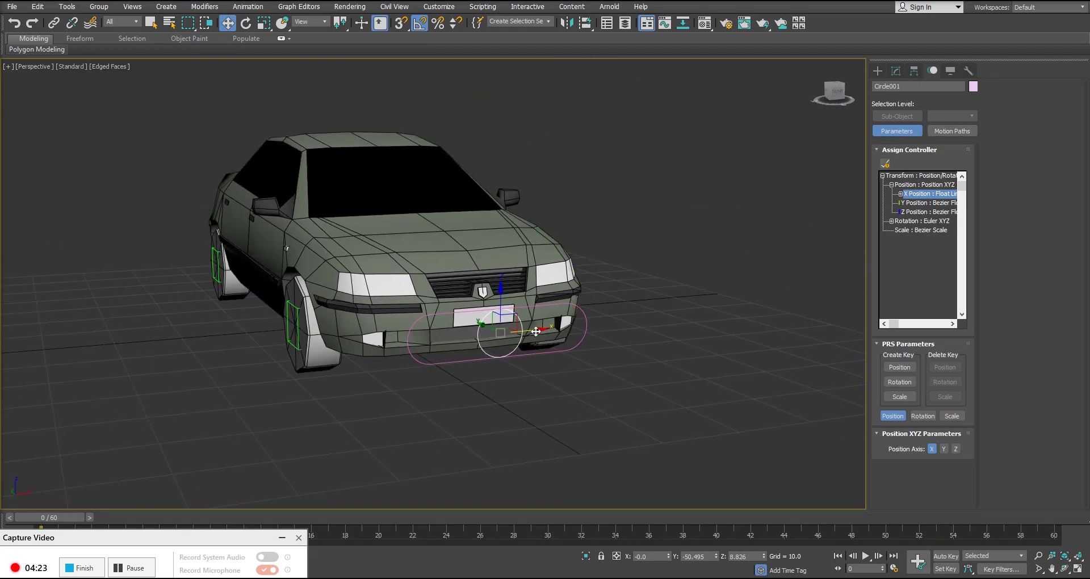
key(alt+a)
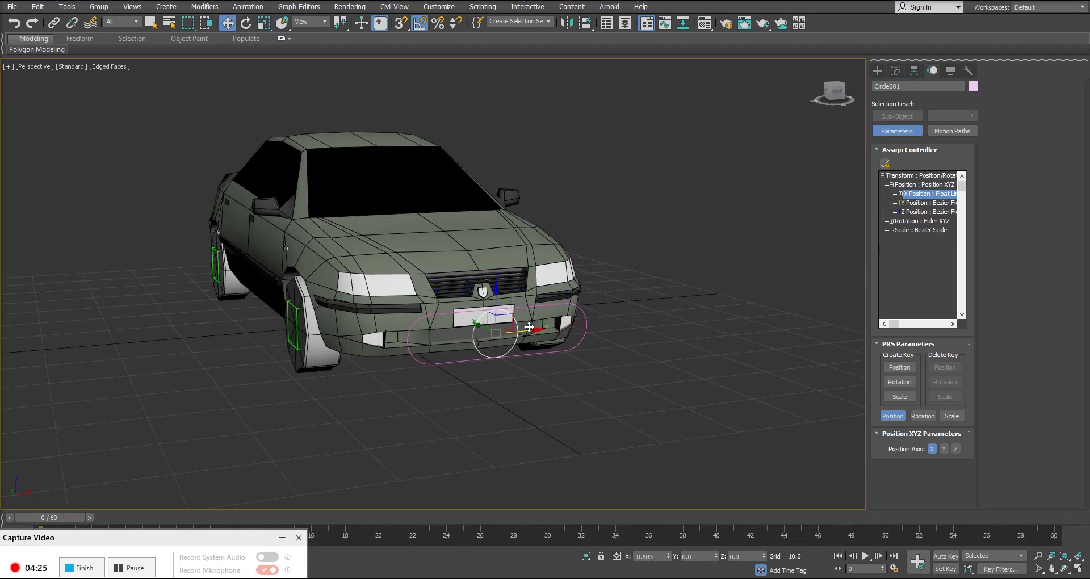